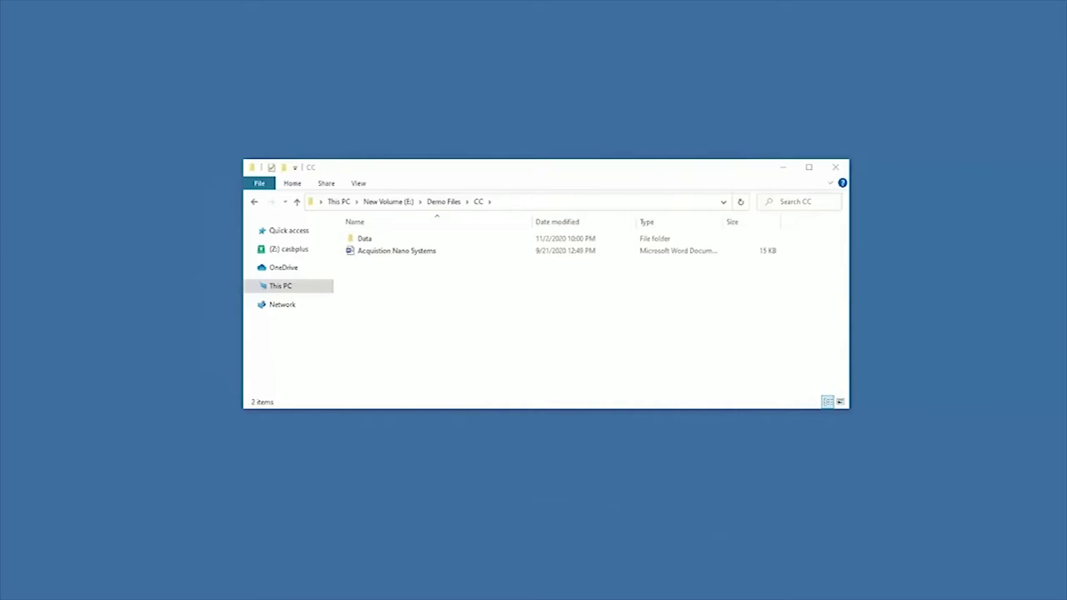
- Open the Acquistion Nano Systems document from the CC folder in Word
click(391, 256)
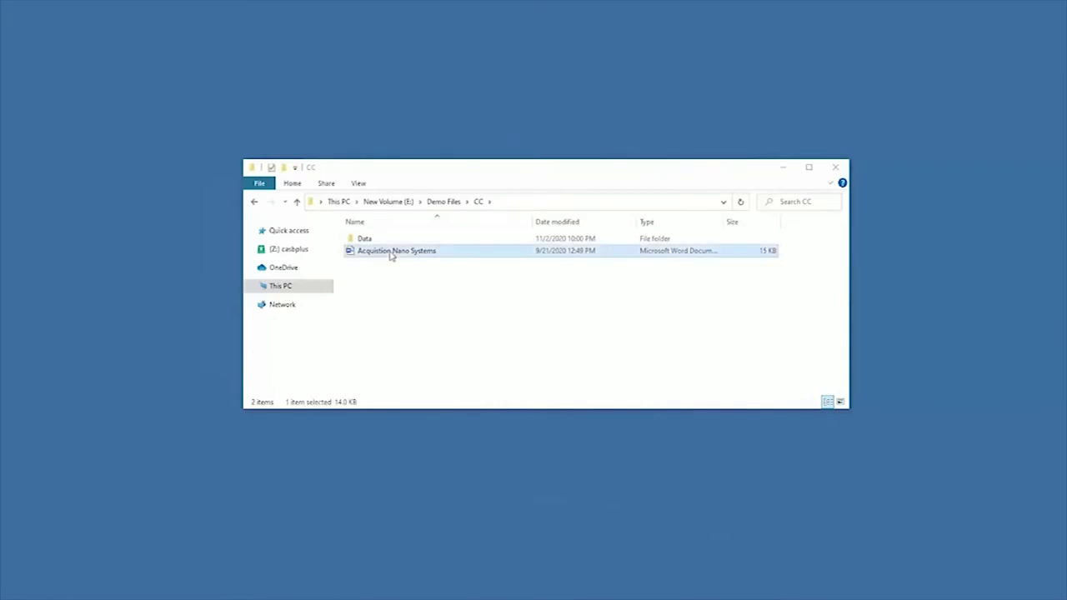
double_click(391, 253)
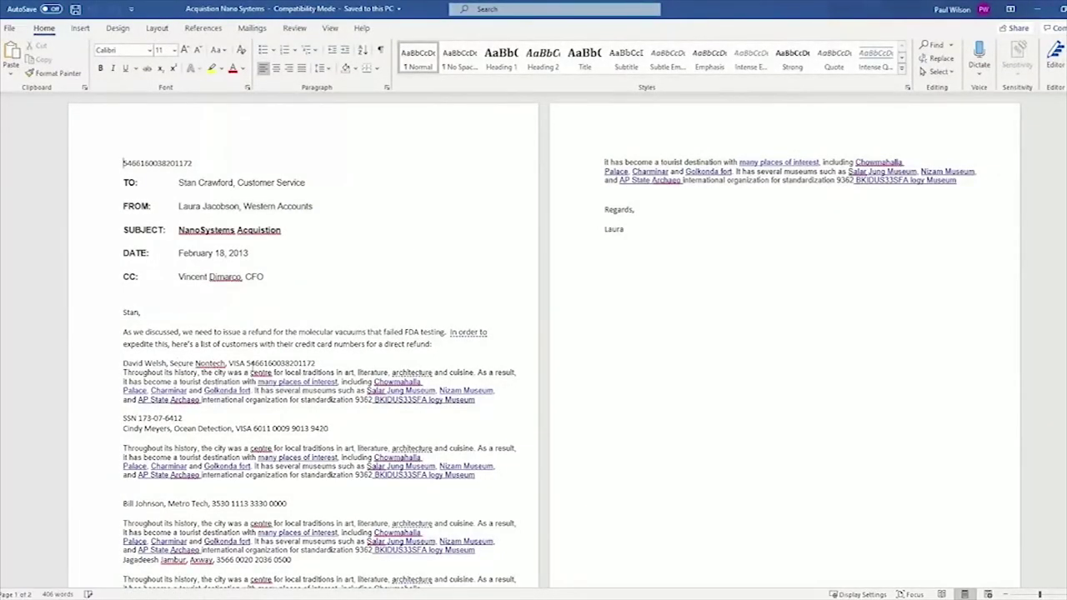
double_click(276, 364)
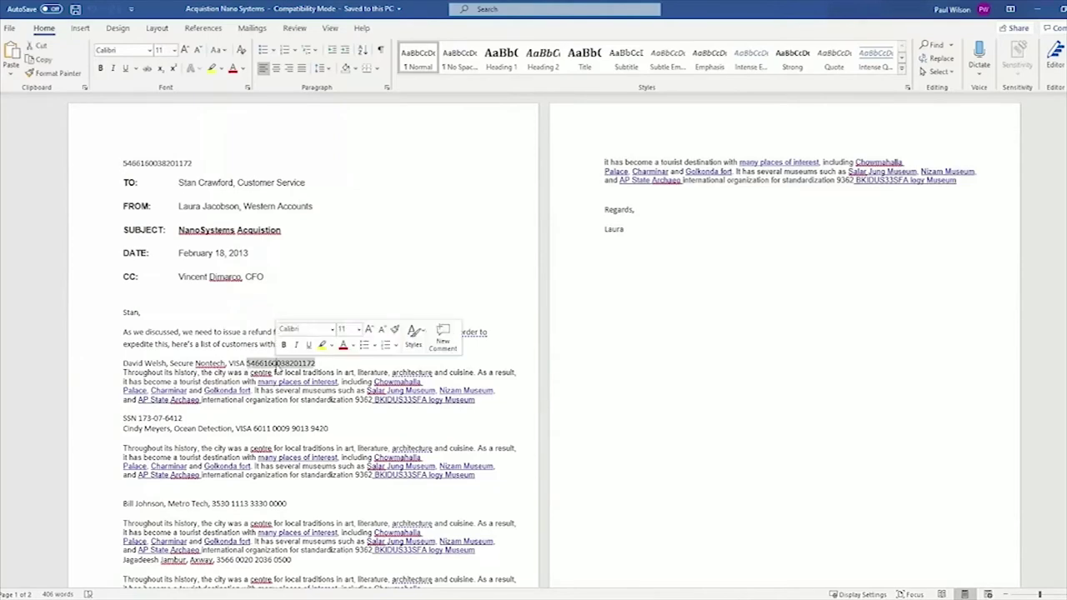
double_click(281, 428)
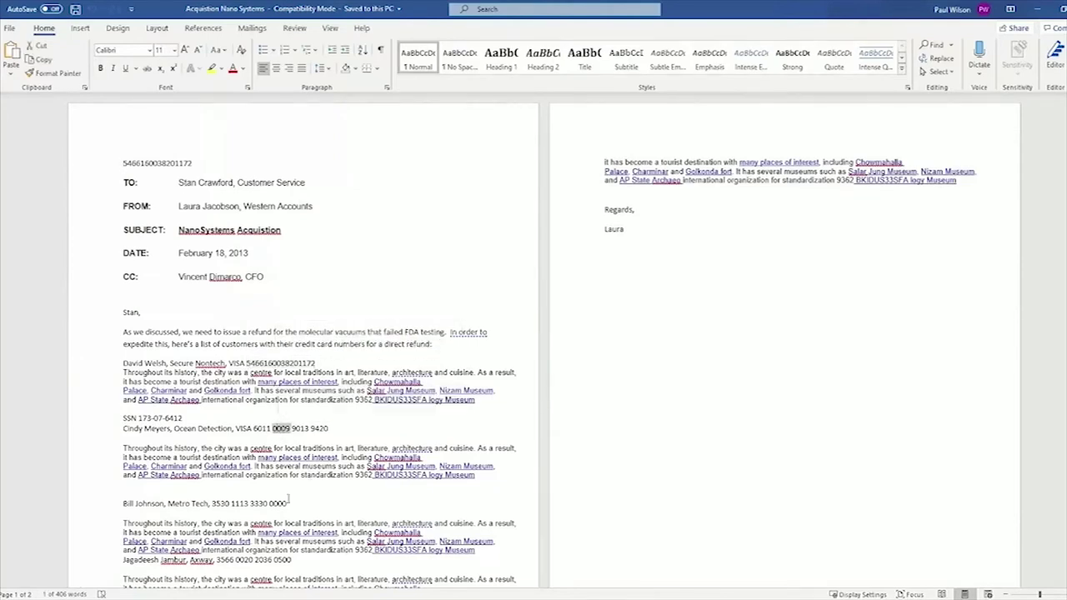
double_click(259, 504)
scroll(391, 473, down, 1)
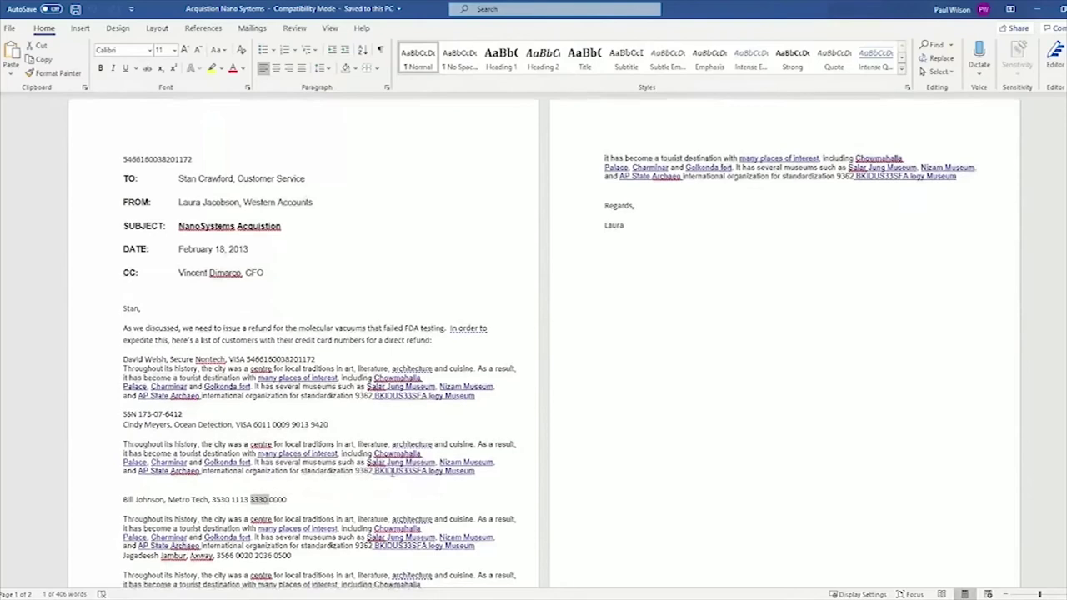
scroll(392, 473, down, 2)
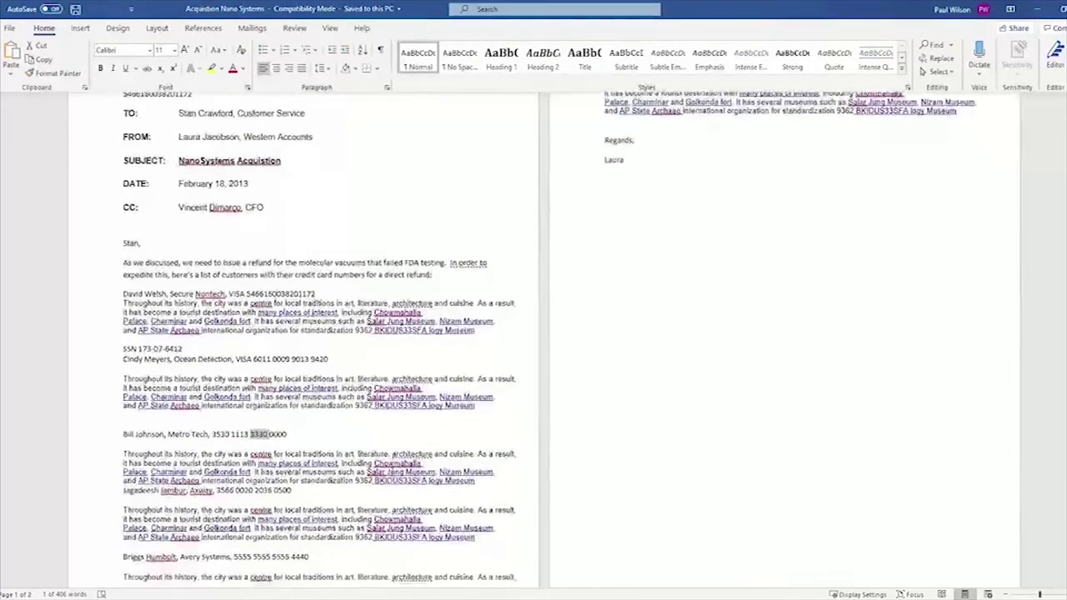
scroll(293, 320, up, 1)
double_click(291, 318)
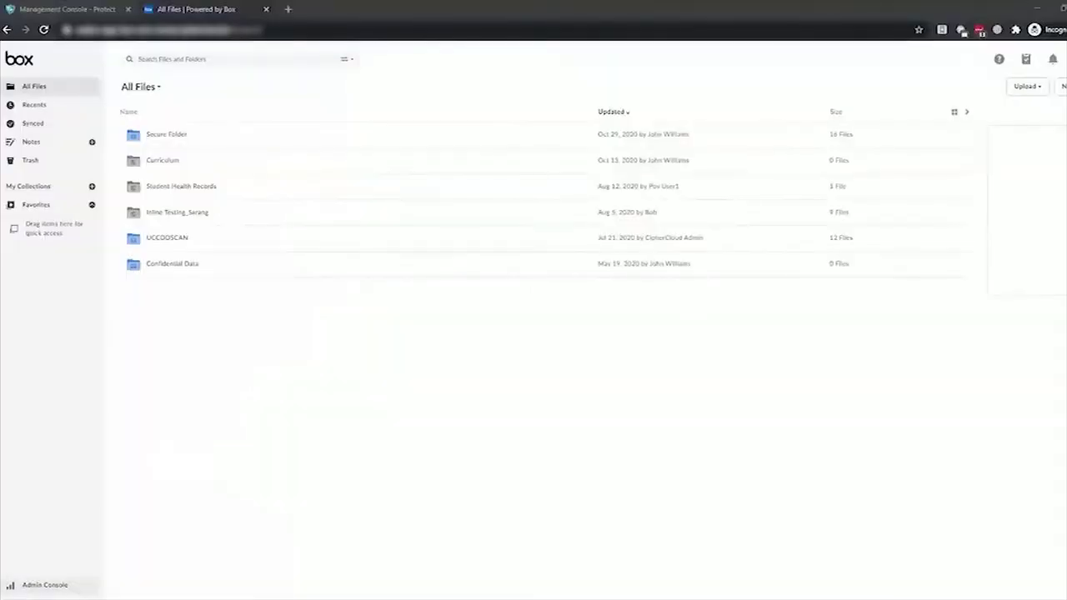
- Upload Acquistion Nano Systems.docx from the CC folder to Box as a single file
click(1030, 89)
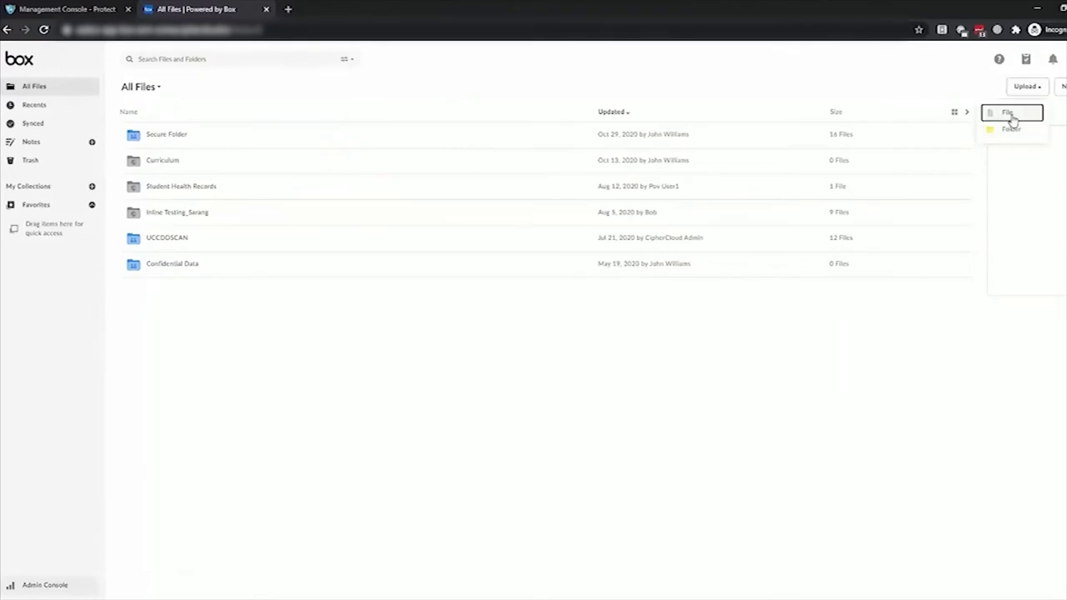
click(1009, 114)
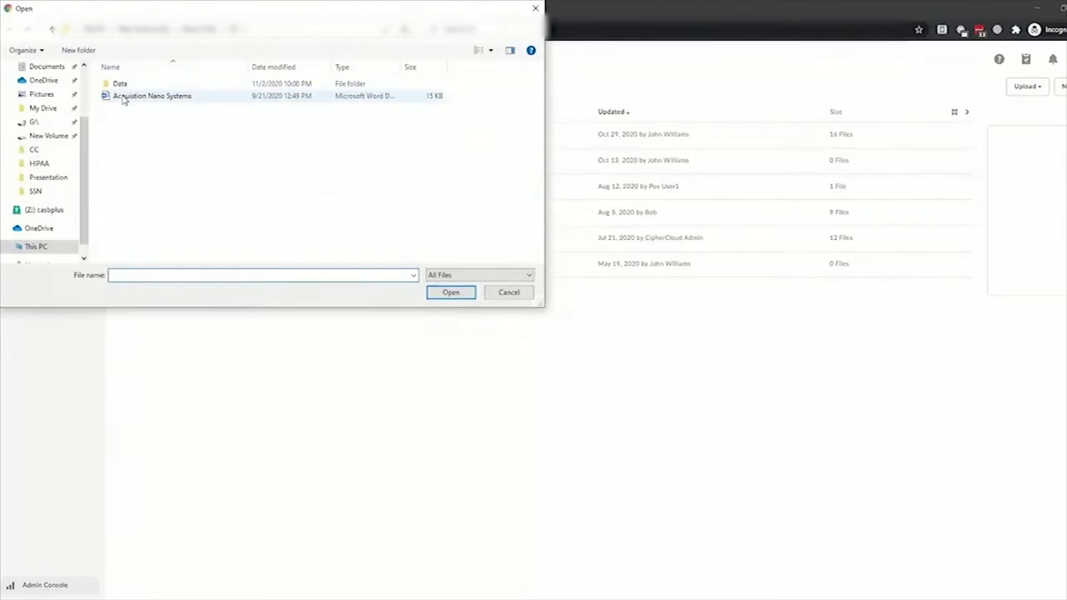
click(123, 97)
double_click(123, 97)
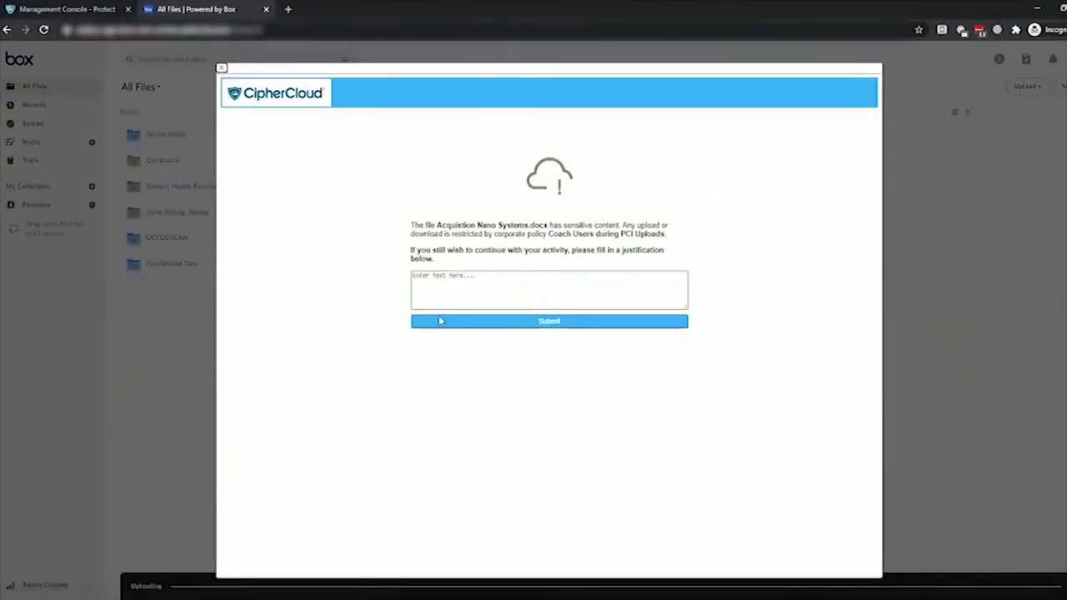
- Enter a justification stating the finance head approved the upload, and submit it
click(444, 294)
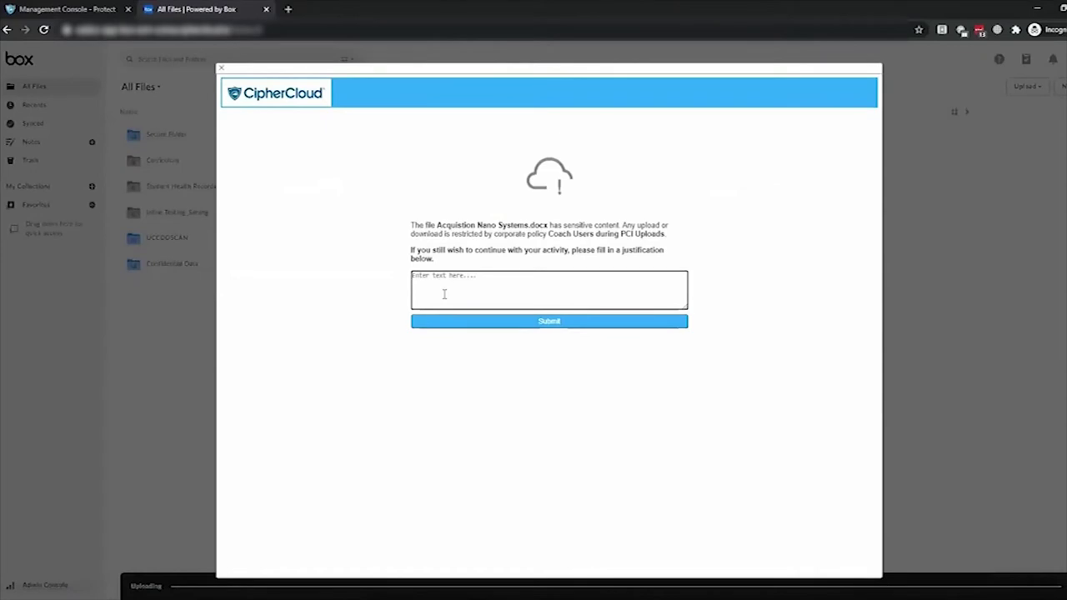
text(A)
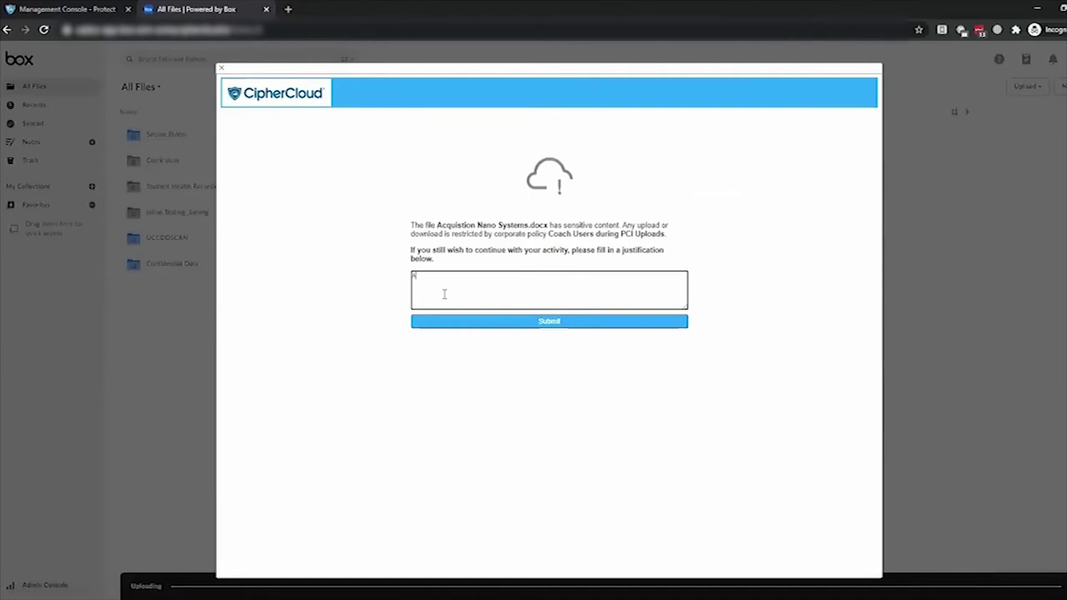
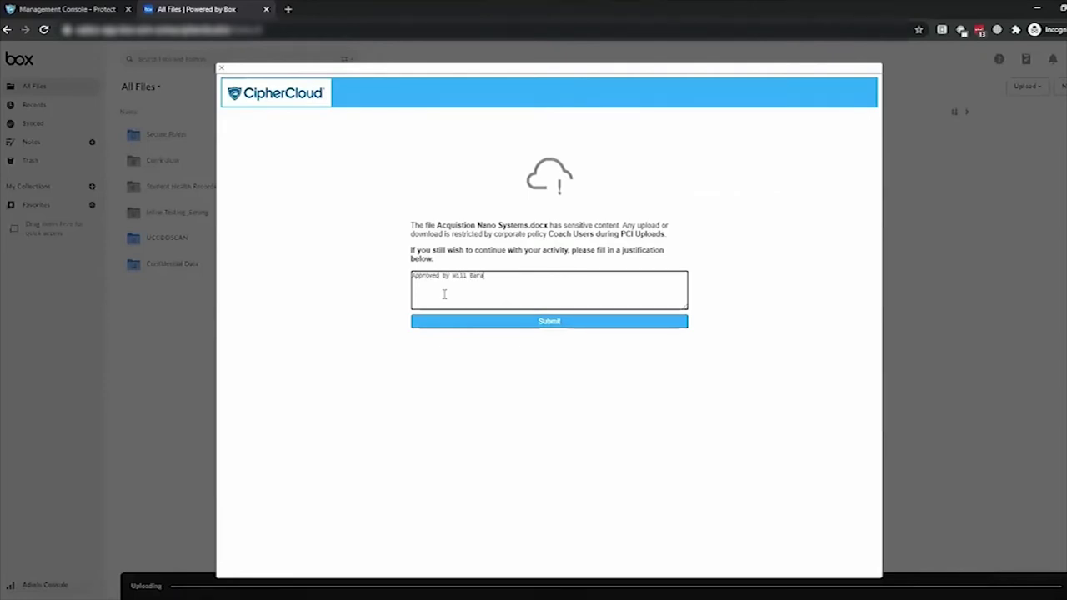
text( , Finance Head.)
click(545, 323)
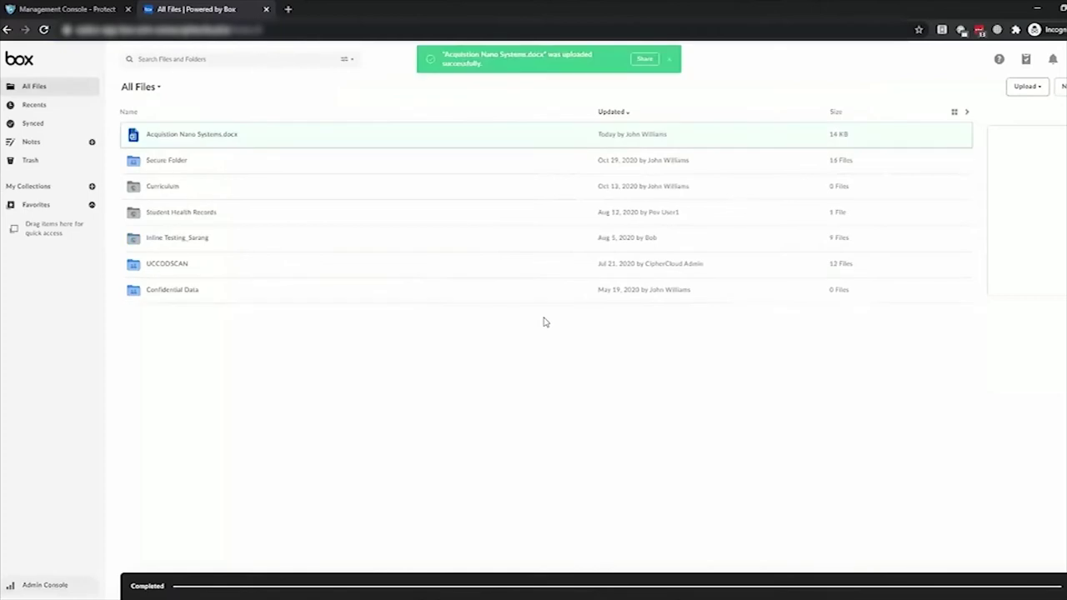
- Preview the uploaded Acquistion Nano Systems.docx in Box and scroll through its contents
click(299, 139)
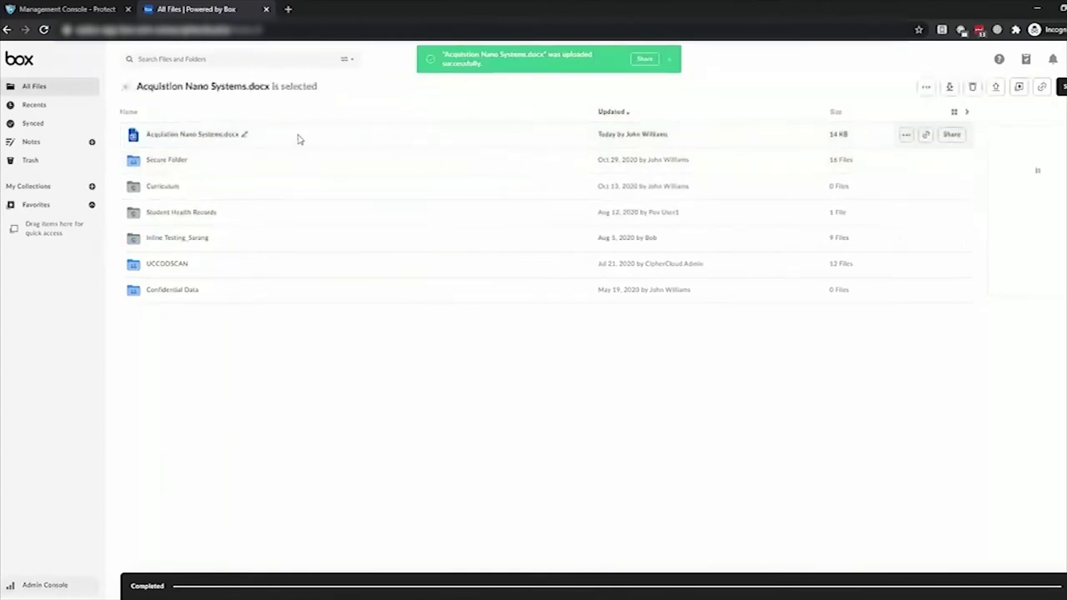
double_click(298, 140)
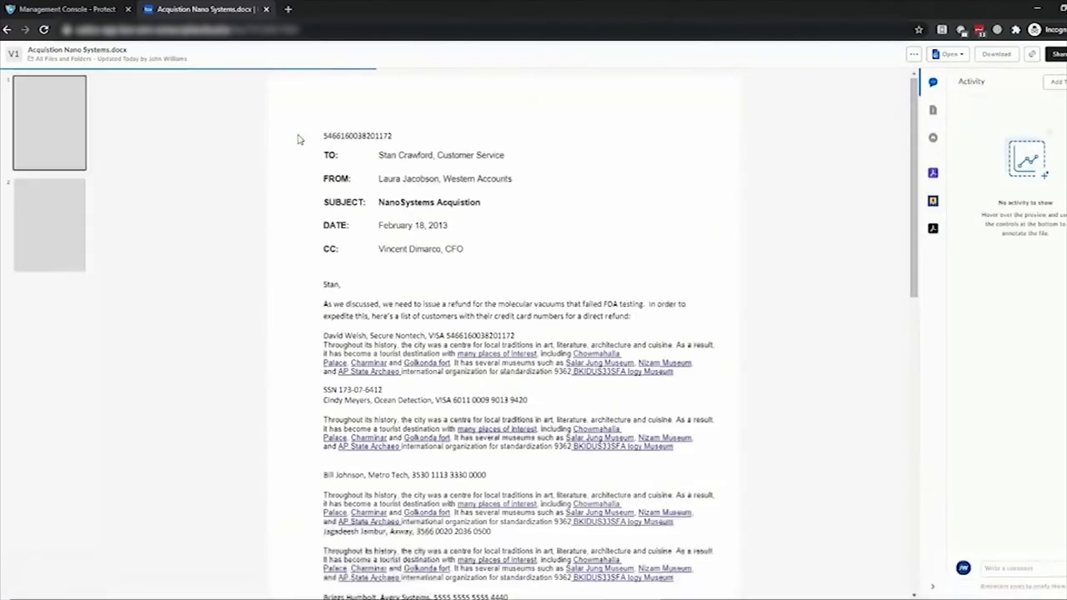
scroll(381, 240, down, 1)
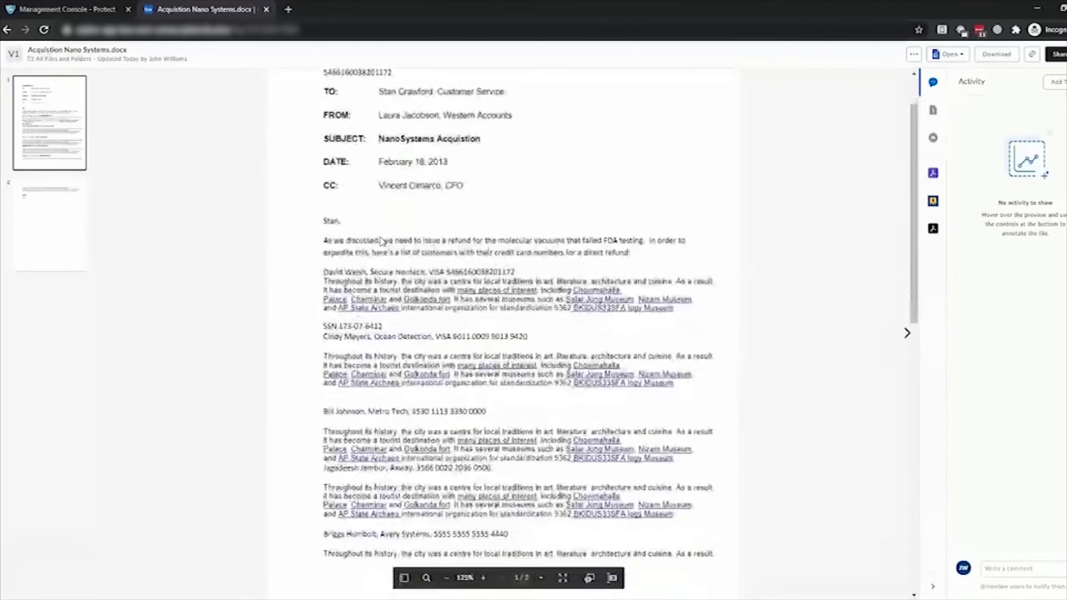
scroll(380, 240, down, 1)
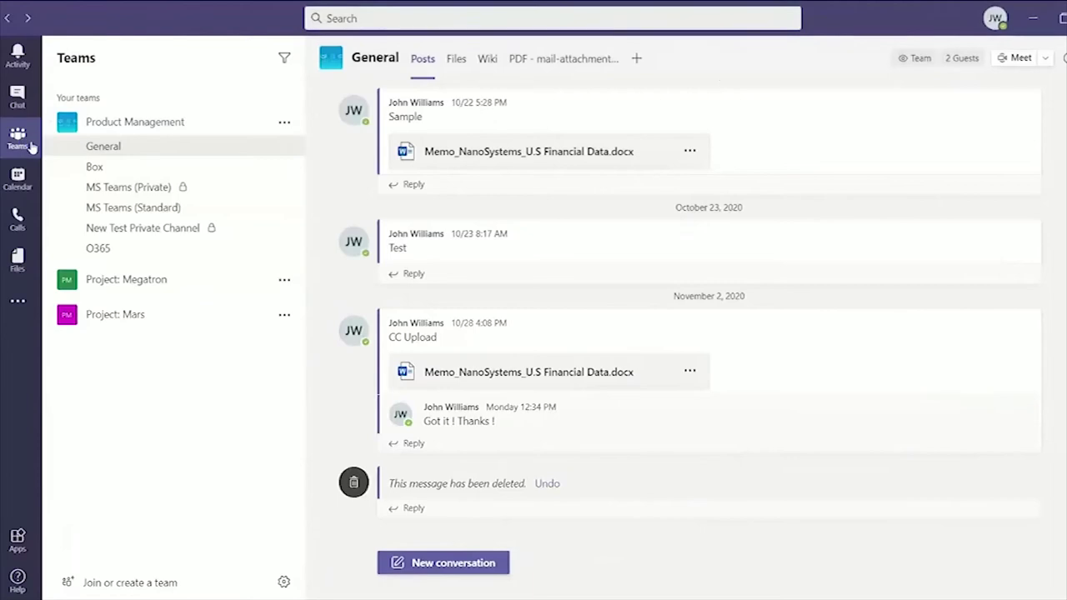
- Attach Acquistion Nano Systems.docx from the CC folder to a new General channel post
click(458, 564)
click(417, 584)
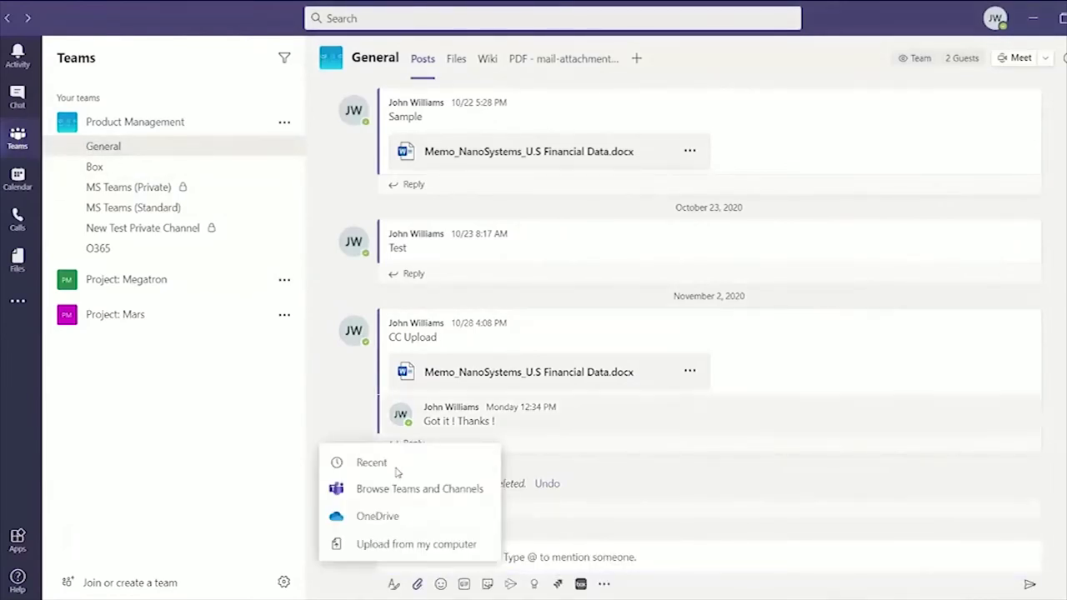
click(388, 544)
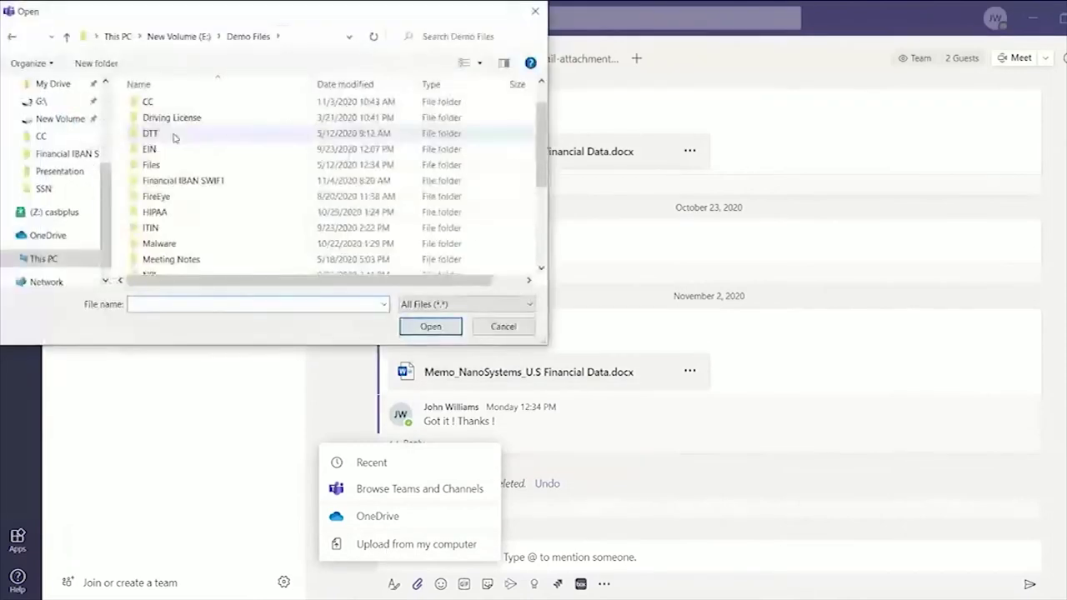
double_click(178, 103)
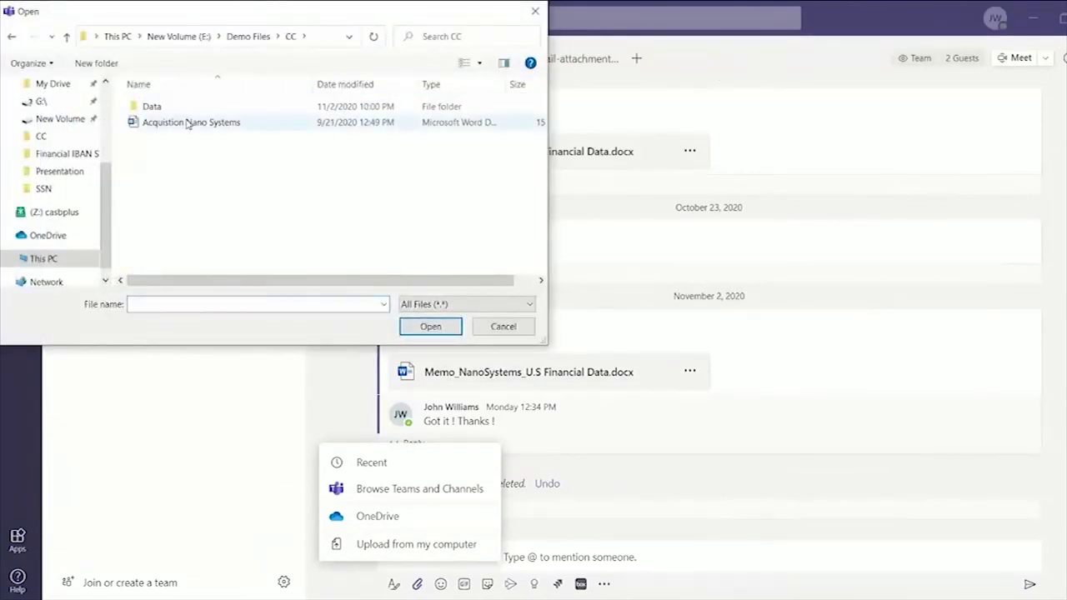
double_click(171, 121)
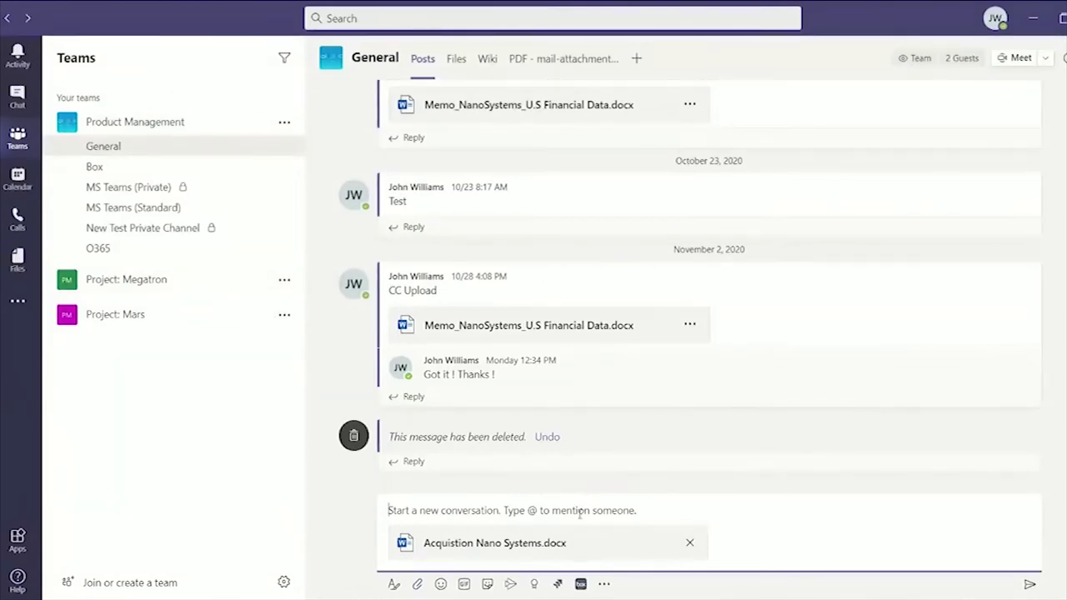
- Post the attachment with the message 'Here are the details' and open it via Edit in Teams
text(Here are the details)
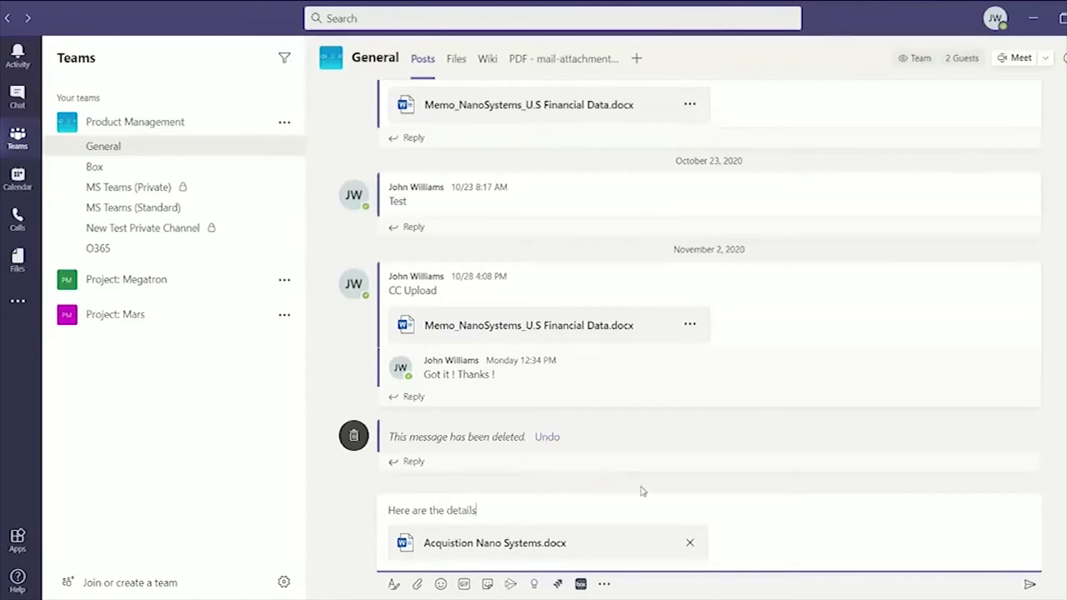
click(1030, 586)
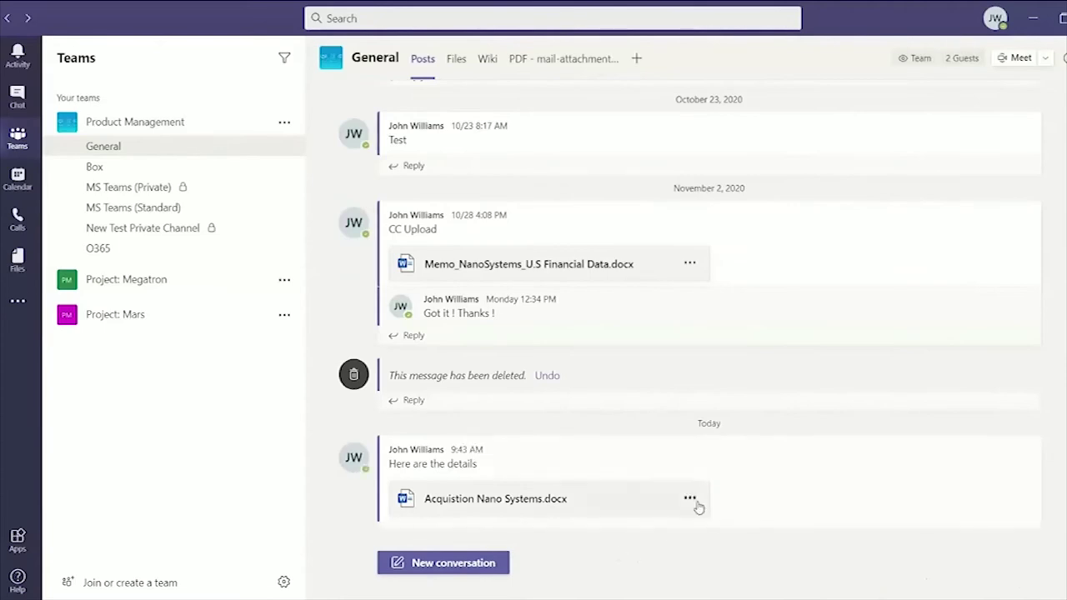
click(690, 498)
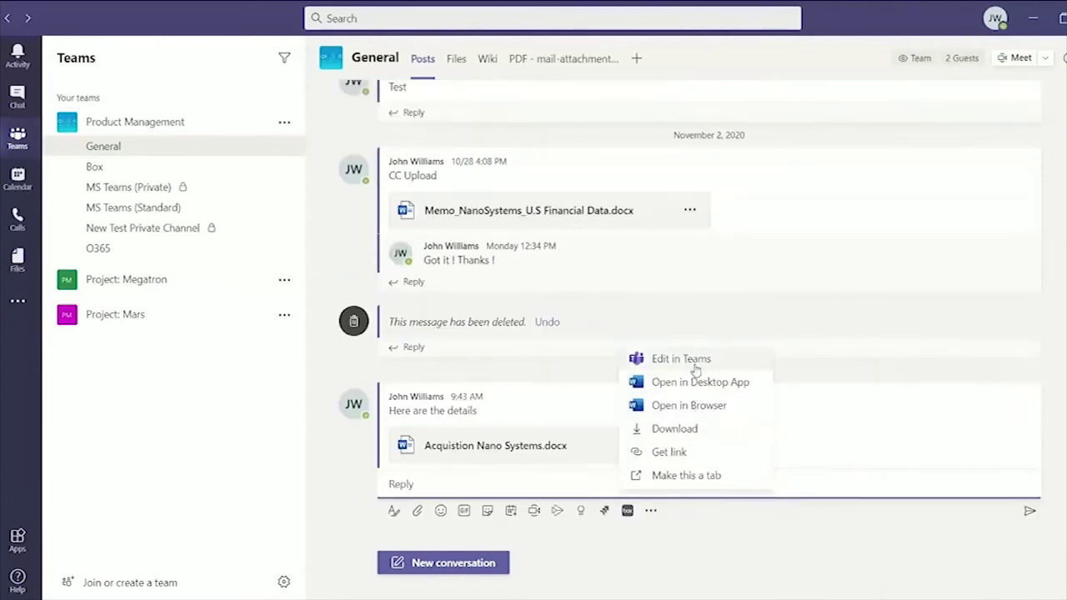
click(691, 360)
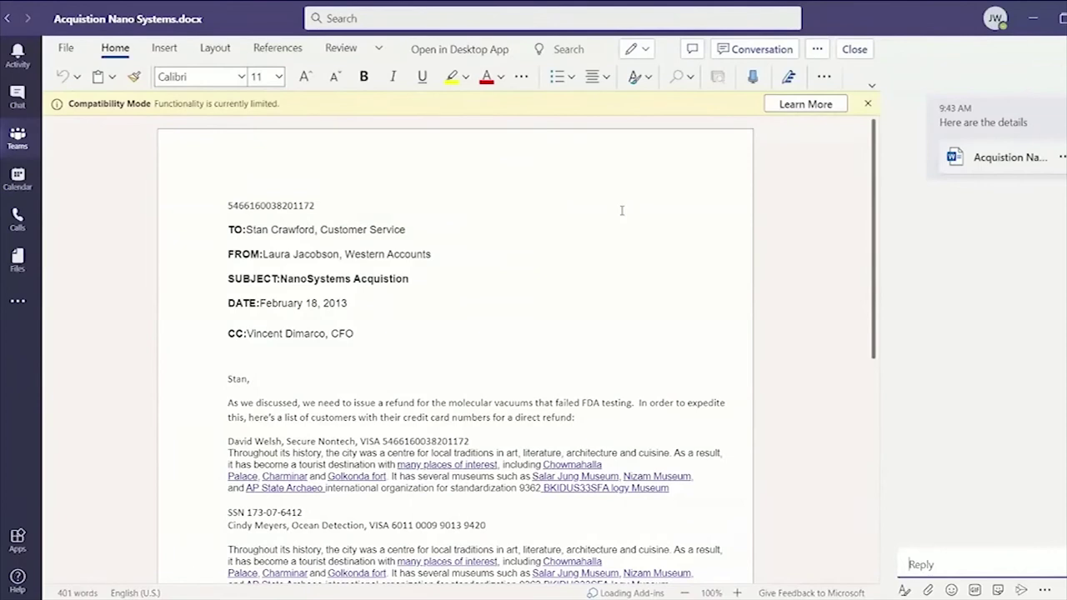
- Share the document with people and restrict the link to Specific people
click(70, 48)
click(92, 272)
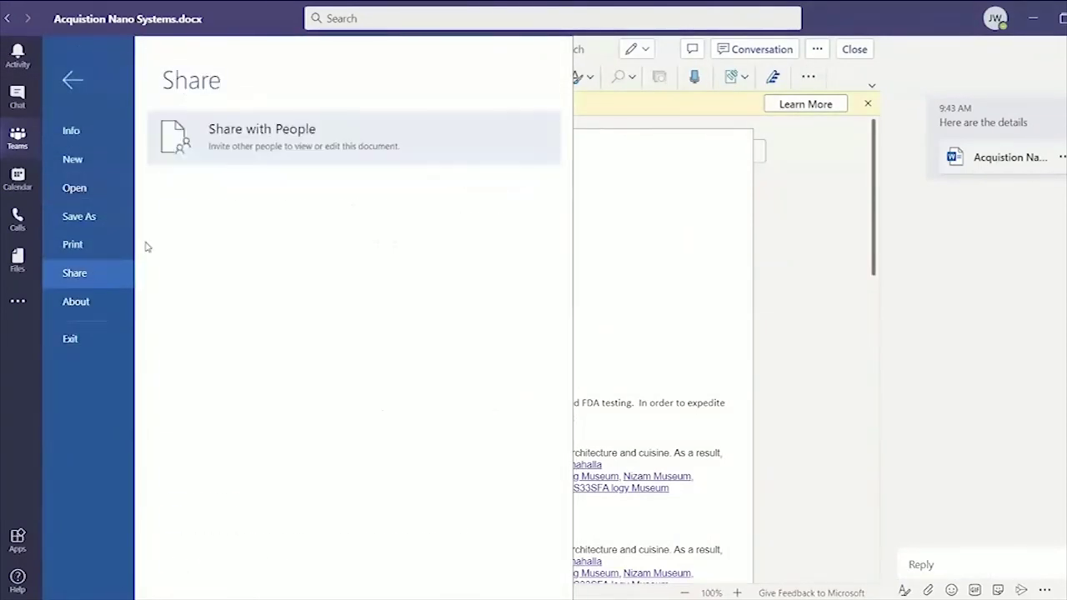
click(326, 130)
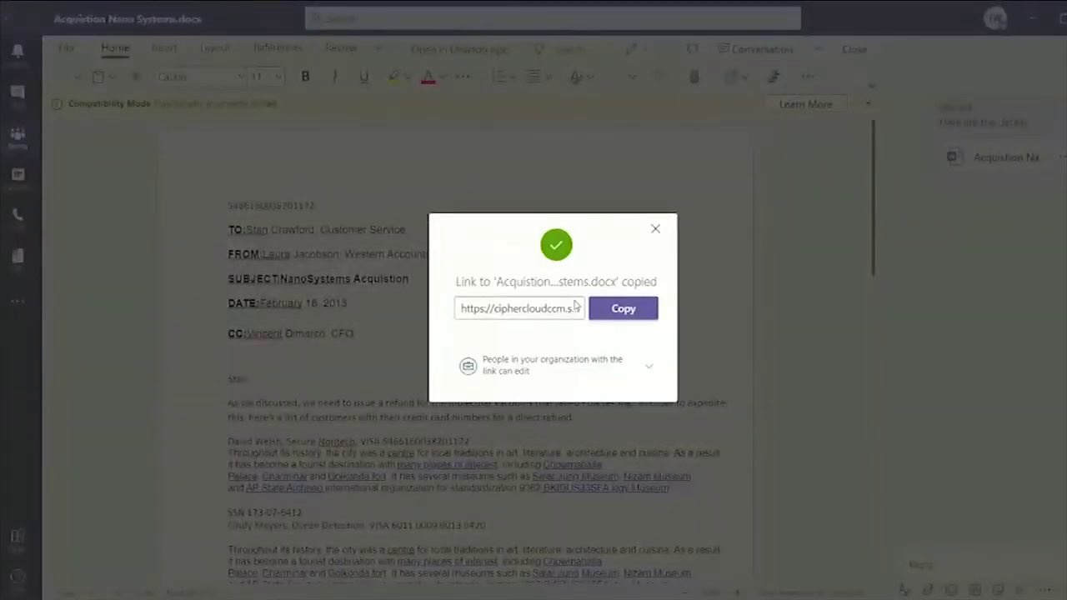
click(648, 367)
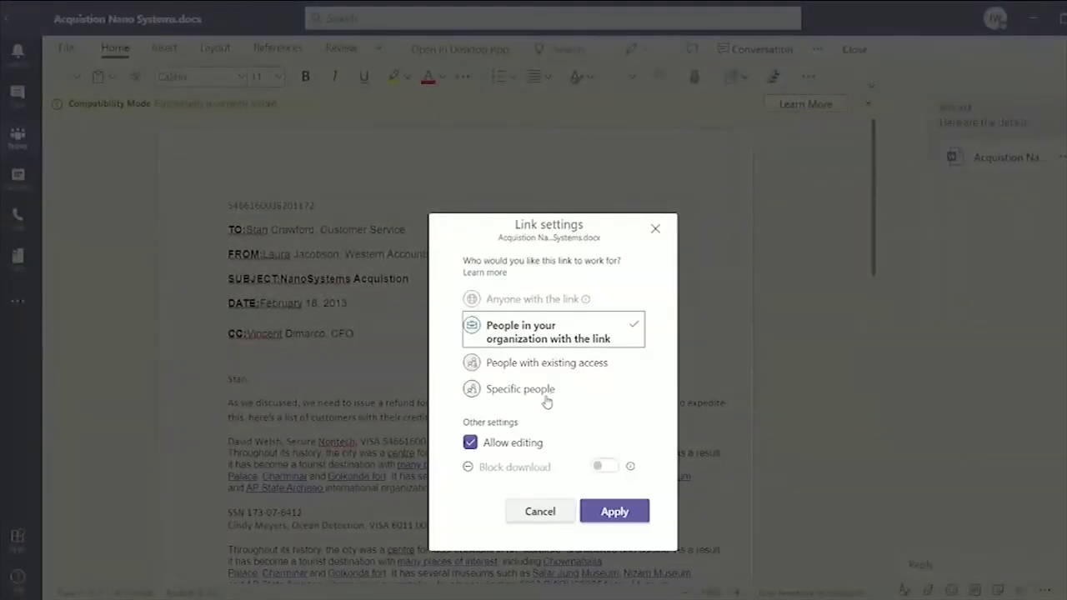
click(542, 398)
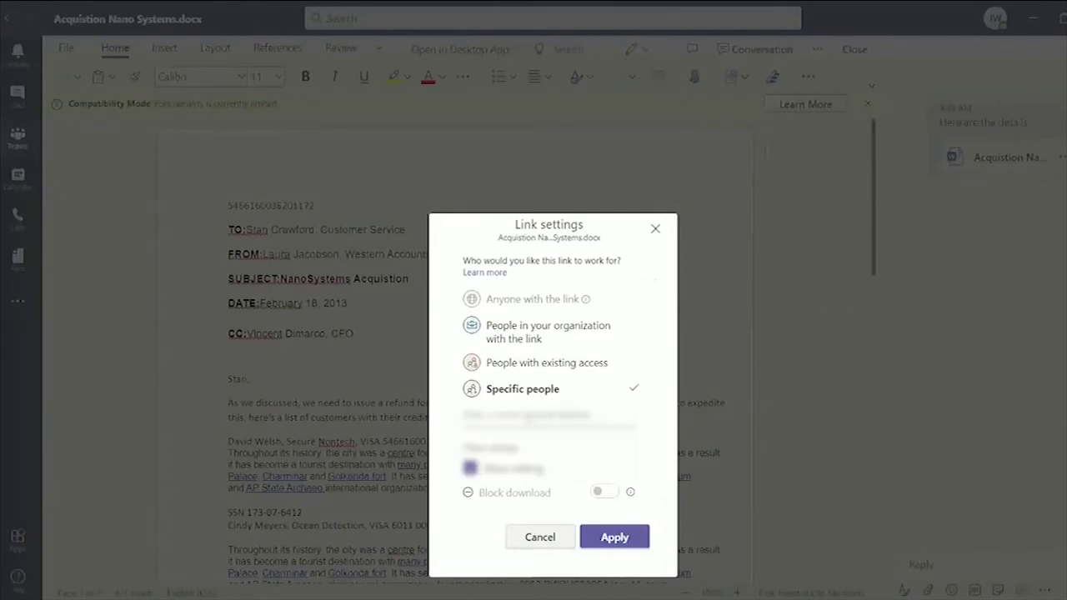
- Add two recipients with editing allowed, apply the link, and dismiss the Link copied notice
text(megan)
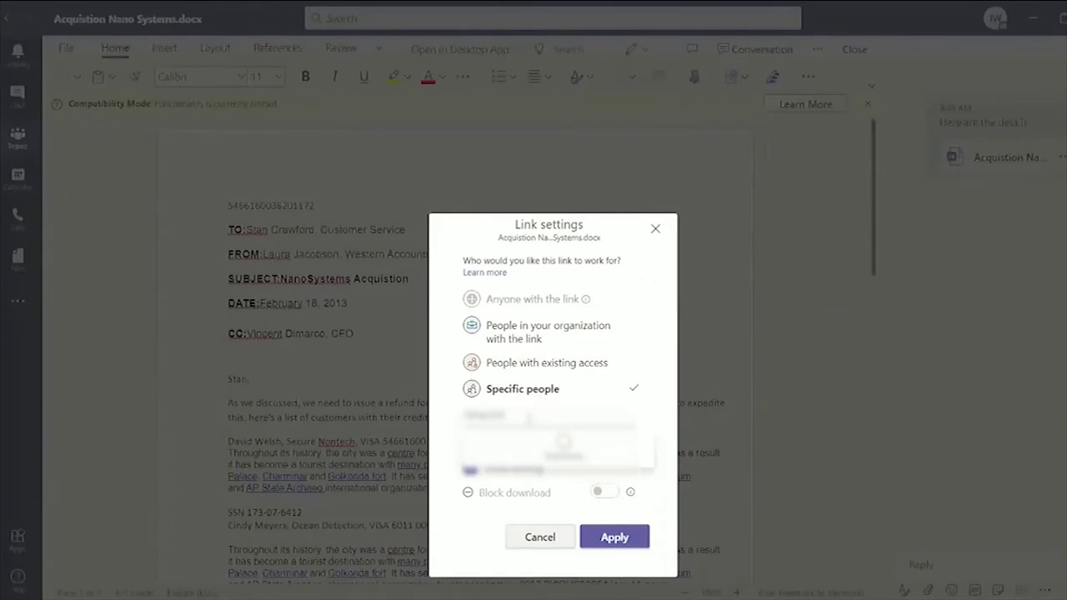
key(Return)
text(adelev)
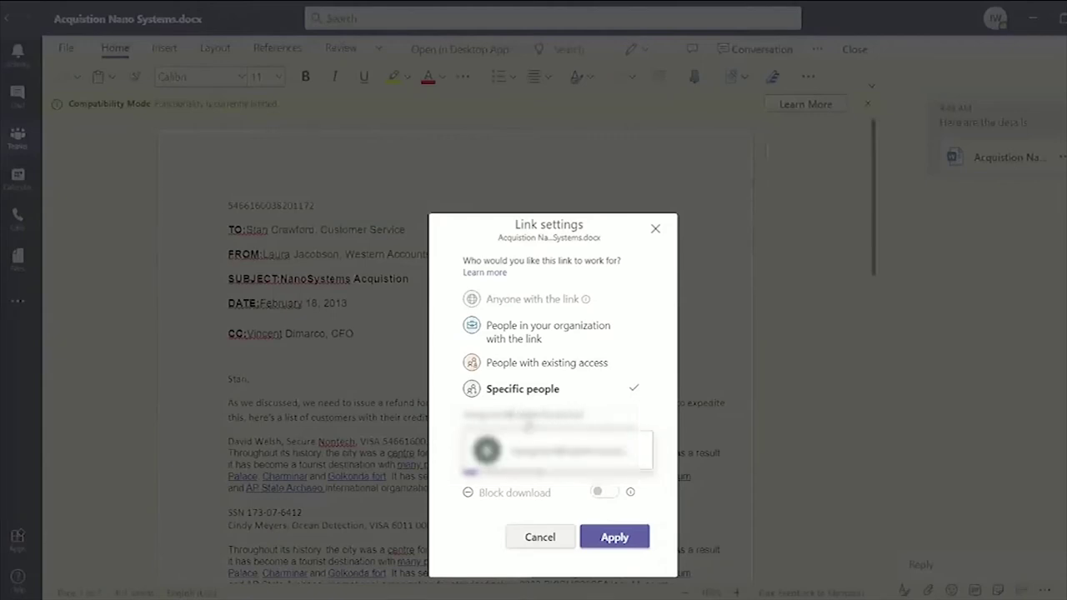
click(533, 437)
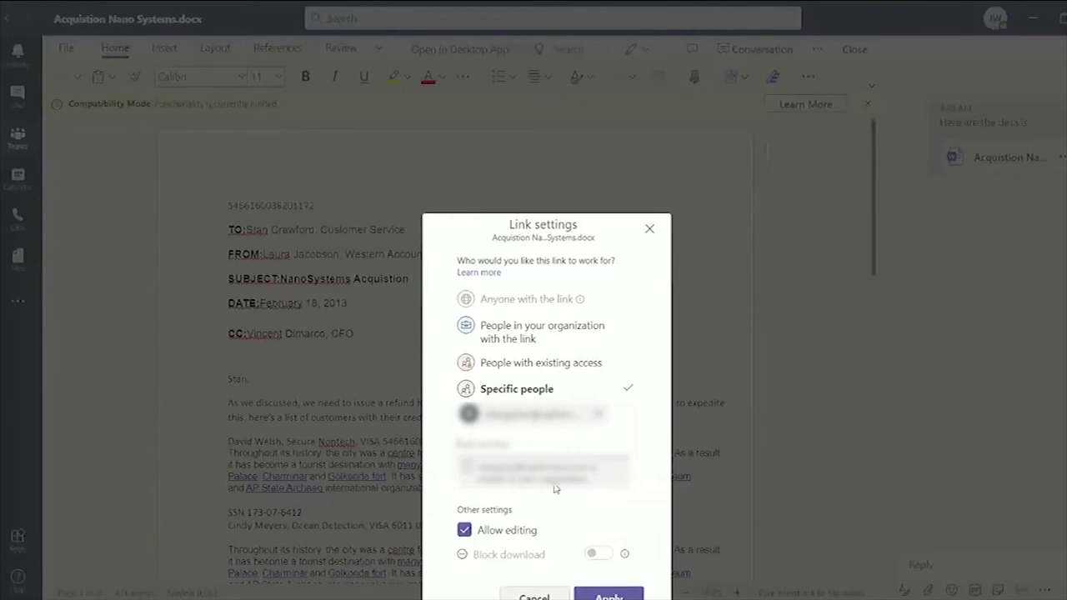
click(595, 594)
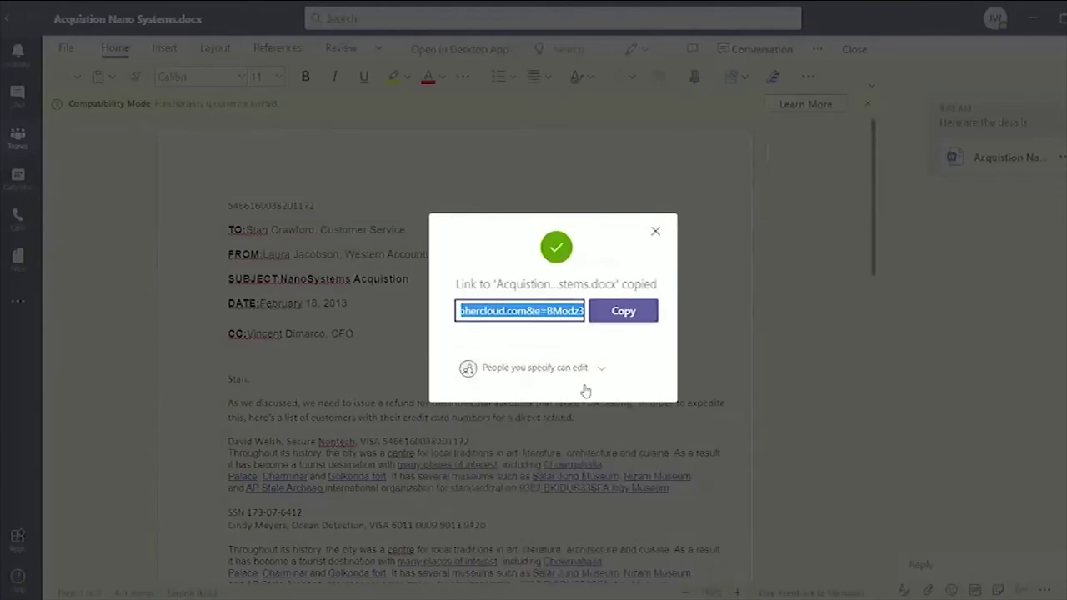
click(654, 234)
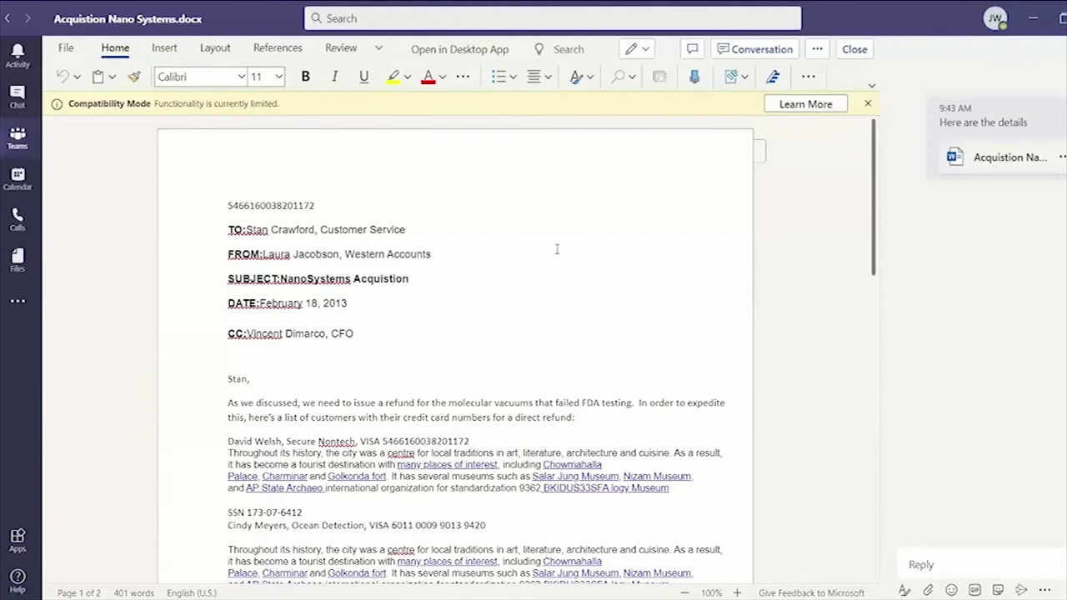
- Share the document with people again and open its link permission settings
click(66, 47)
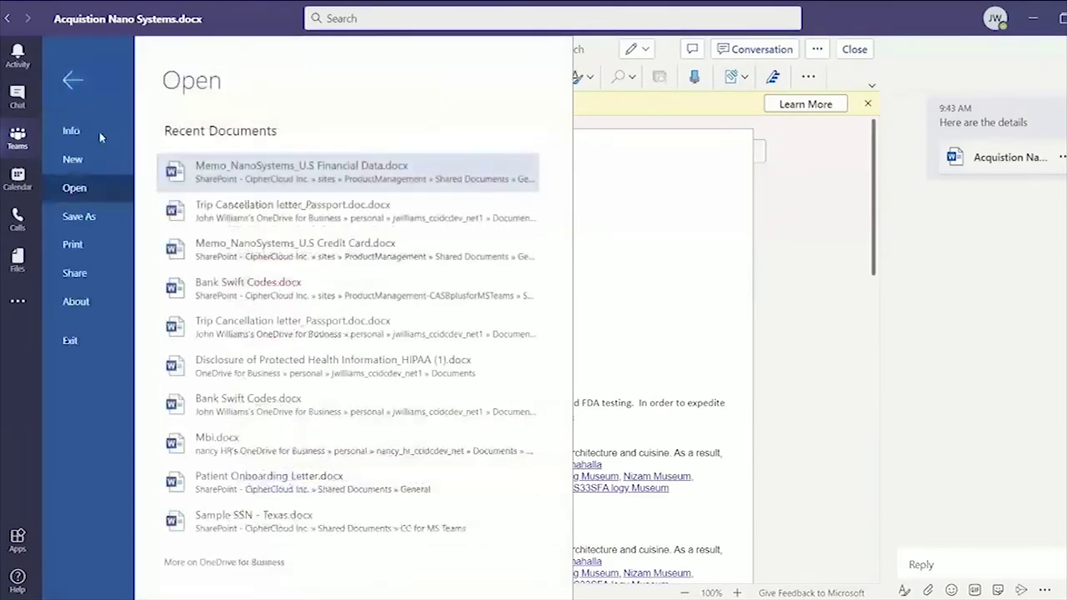
click(71, 273)
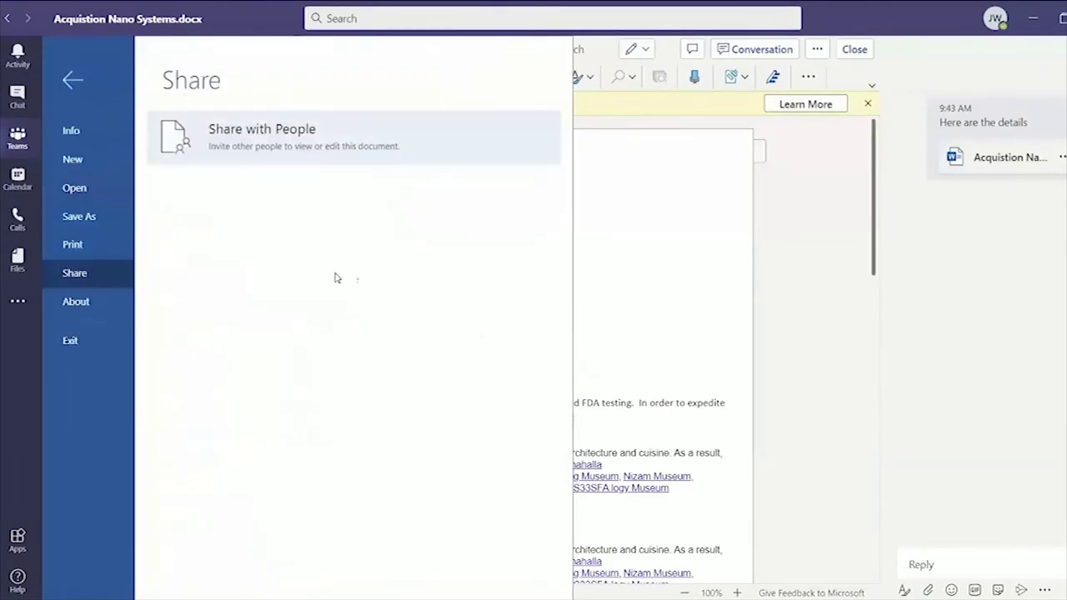
click(318, 130)
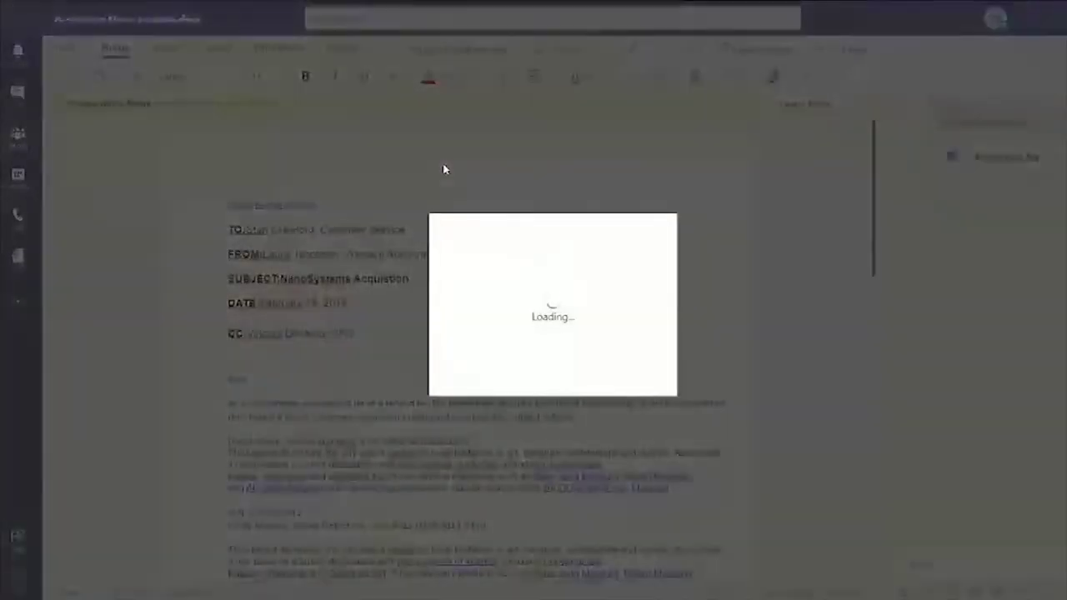
click(631, 373)
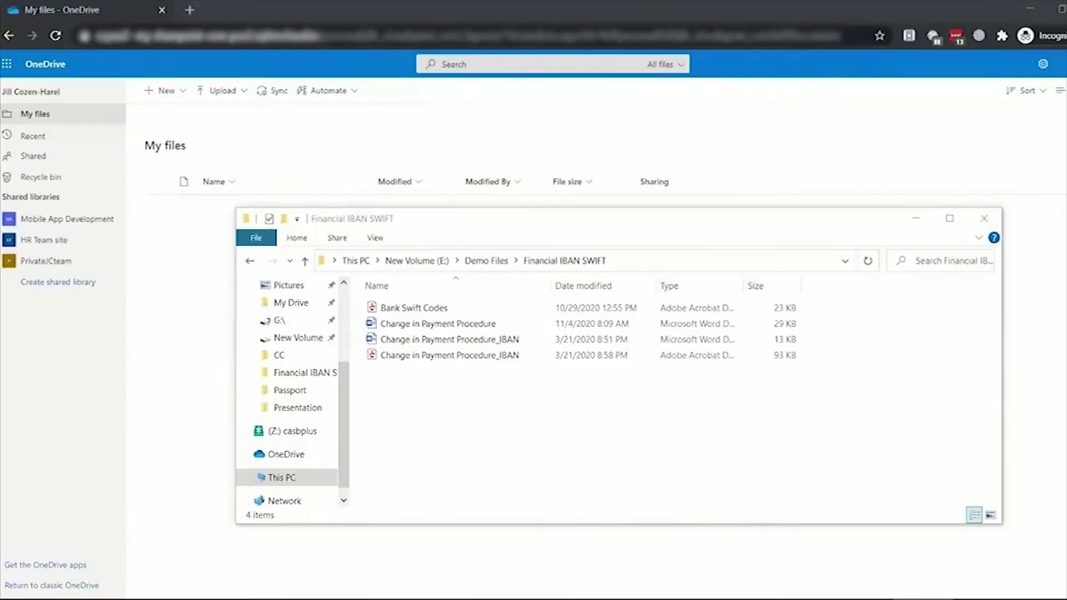
- Open the Change in Payment Procedure letter and select digits in its IBAN bank details table
double_click(455, 325)
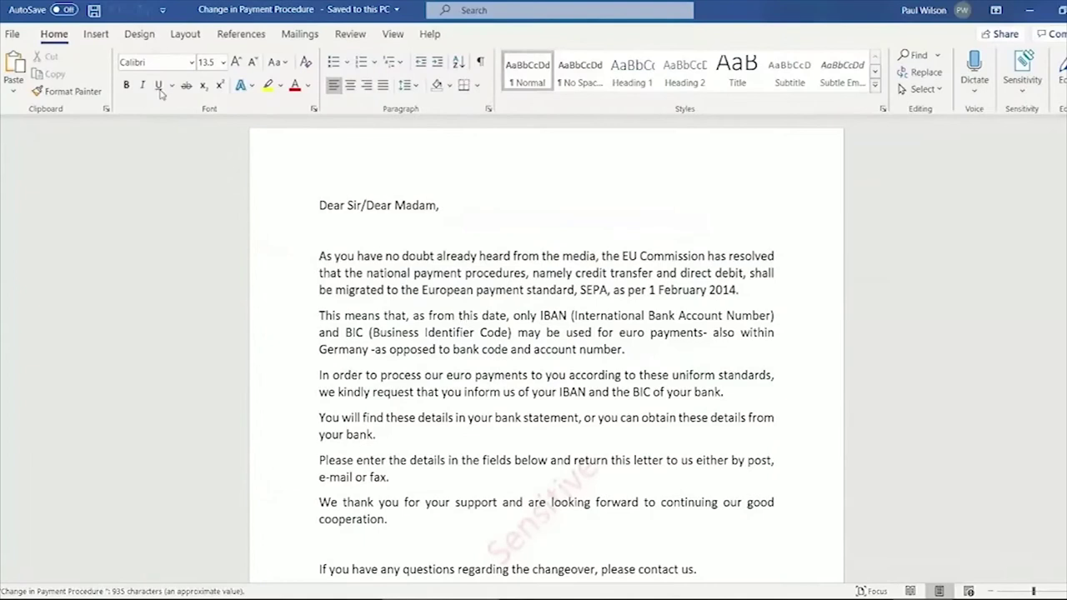
click(3, 38)
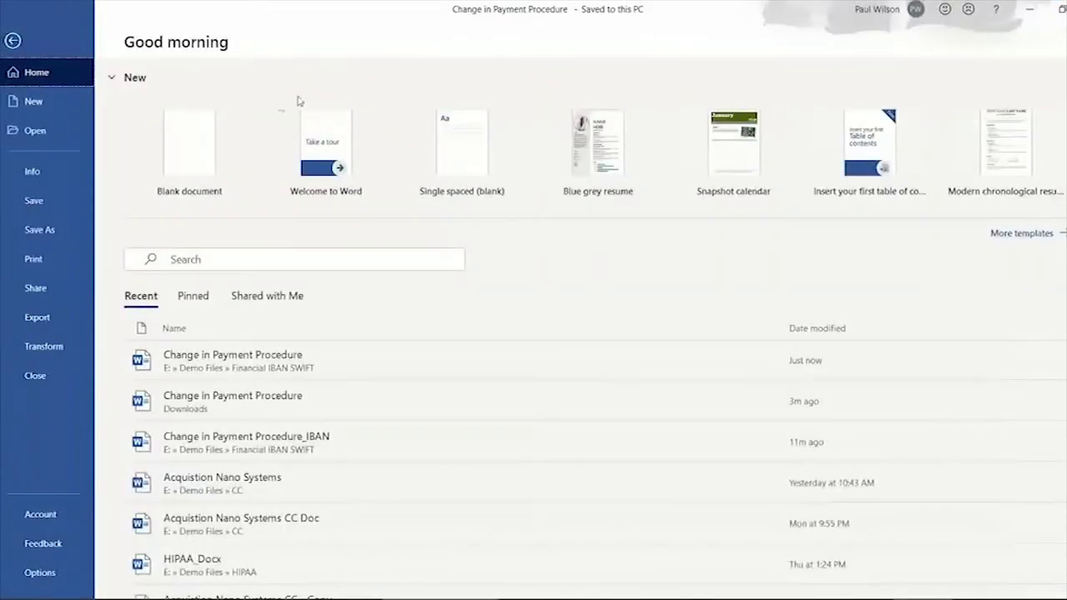
click(12, 42)
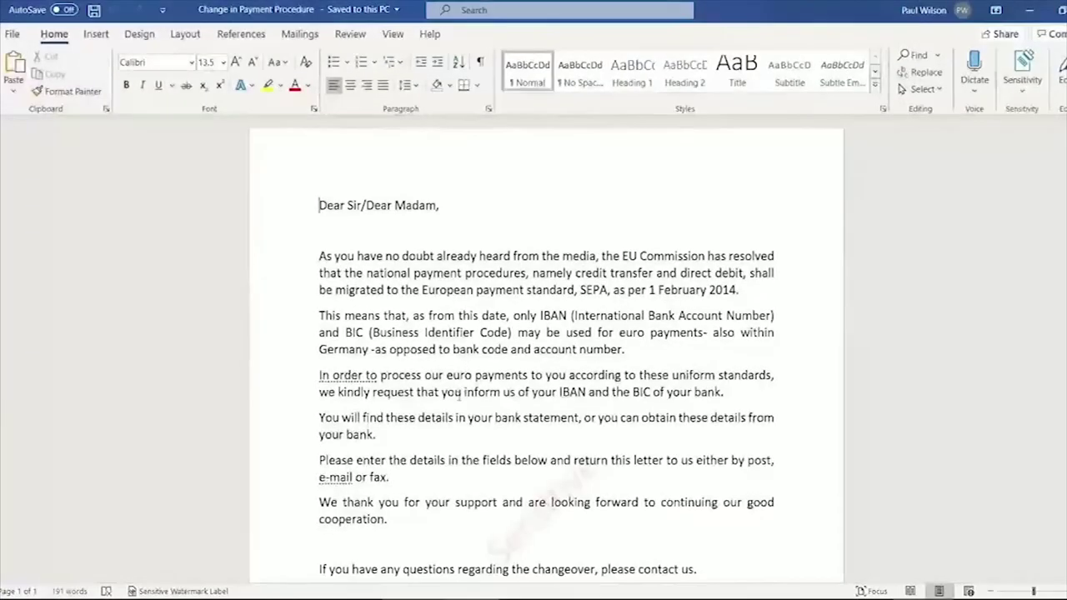
scroll(458, 396, down, 5)
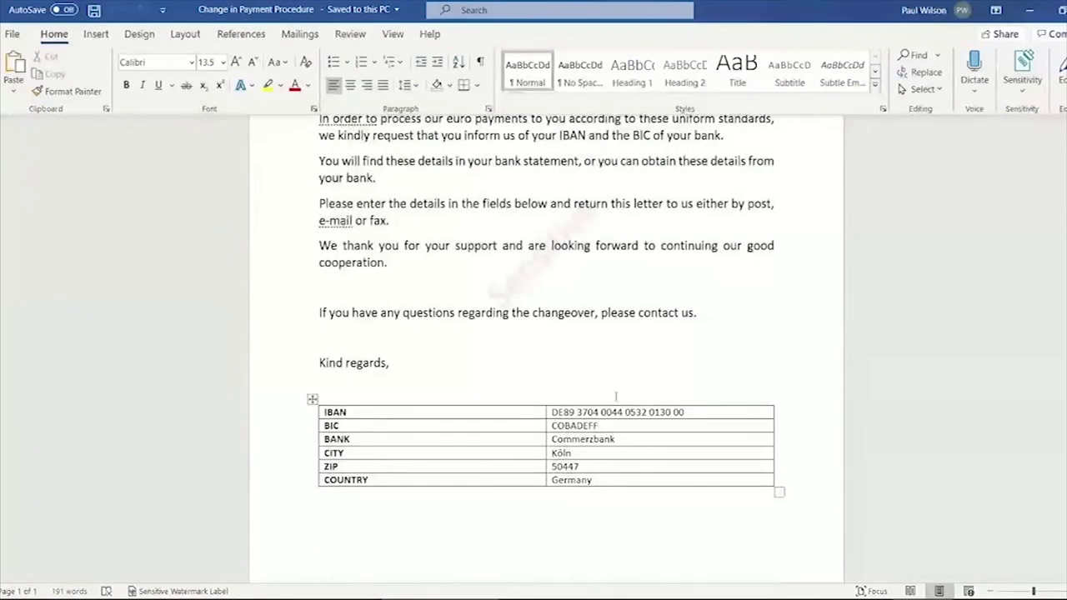
double_click(588, 412)
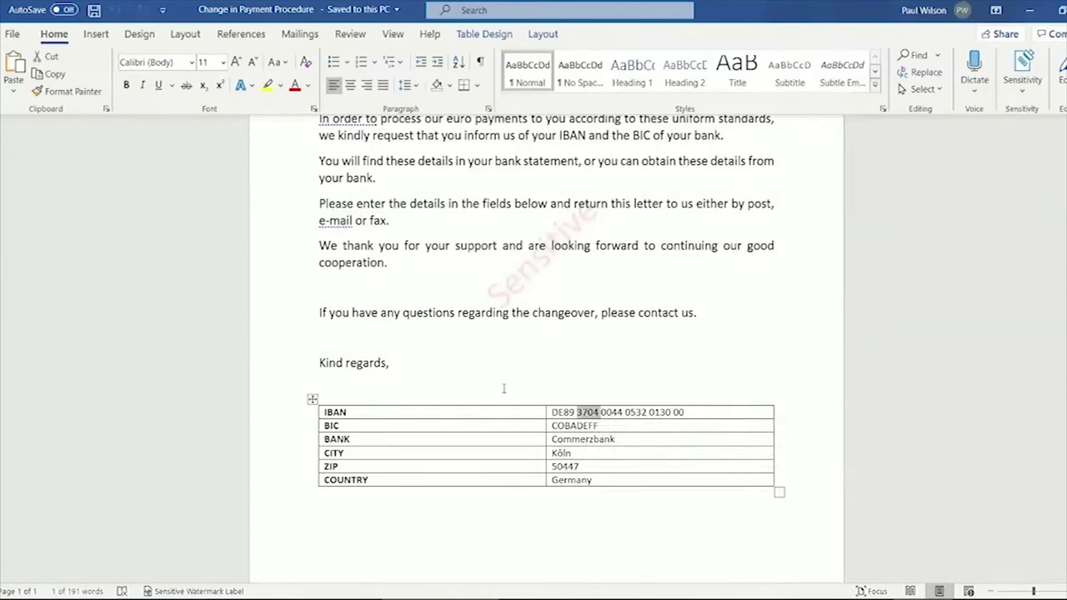
click(11, 33)
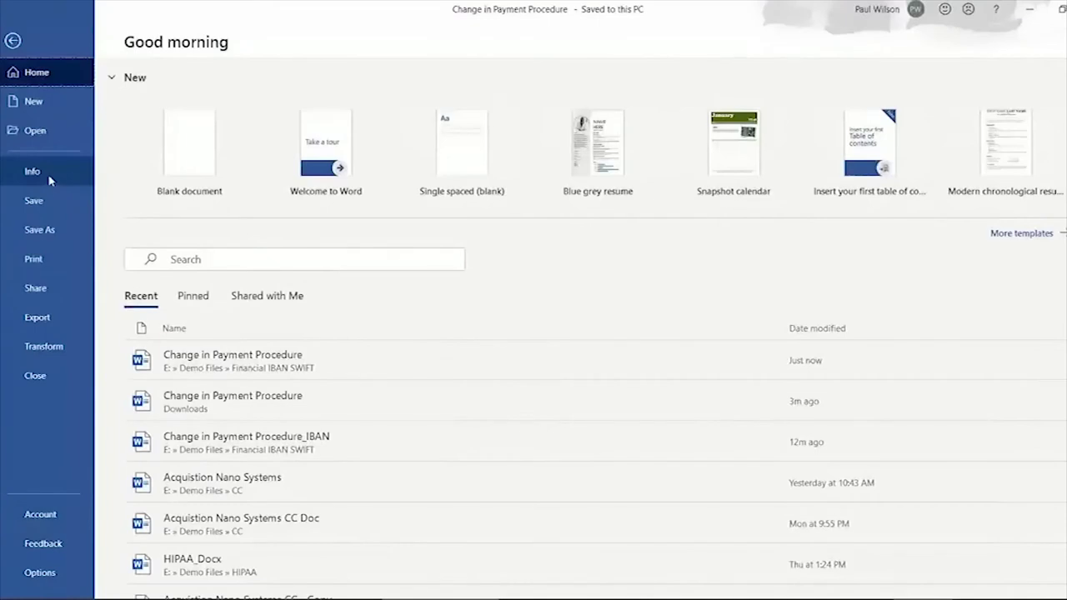
- Review the letter's custom sensitivity label properties in Advanced Properties
click(72, 177)
click(615, 171)
click(638, 194)
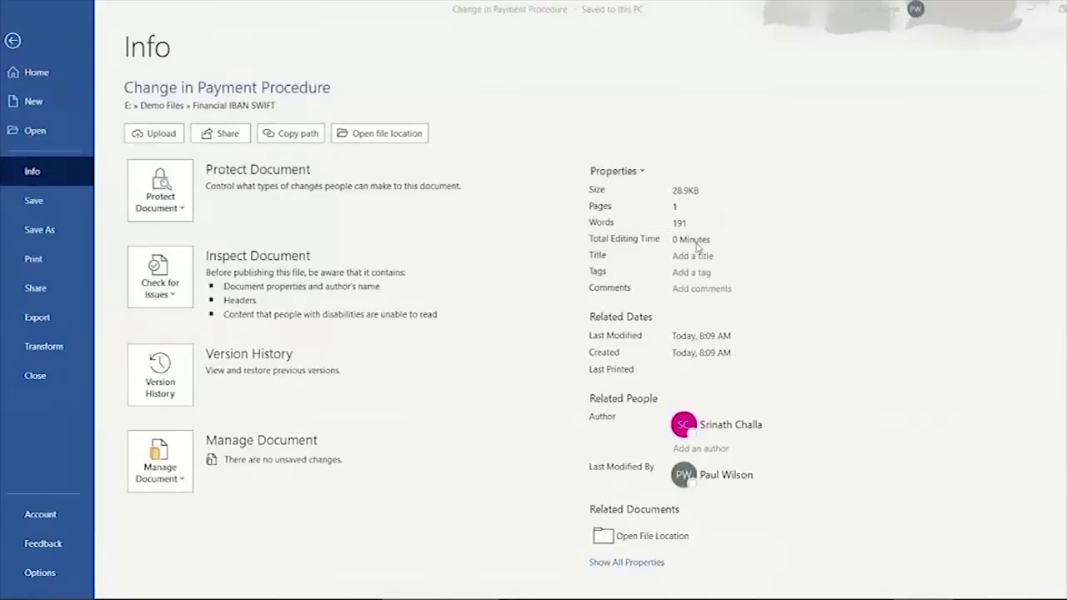
click(599, 177)
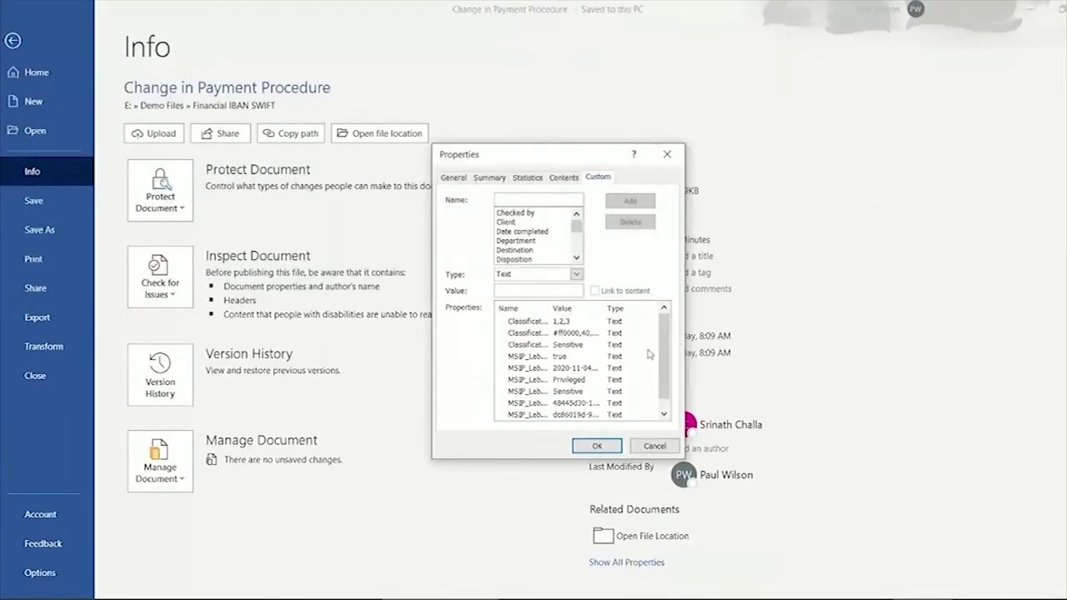
drag(664, 339, 664, 352)
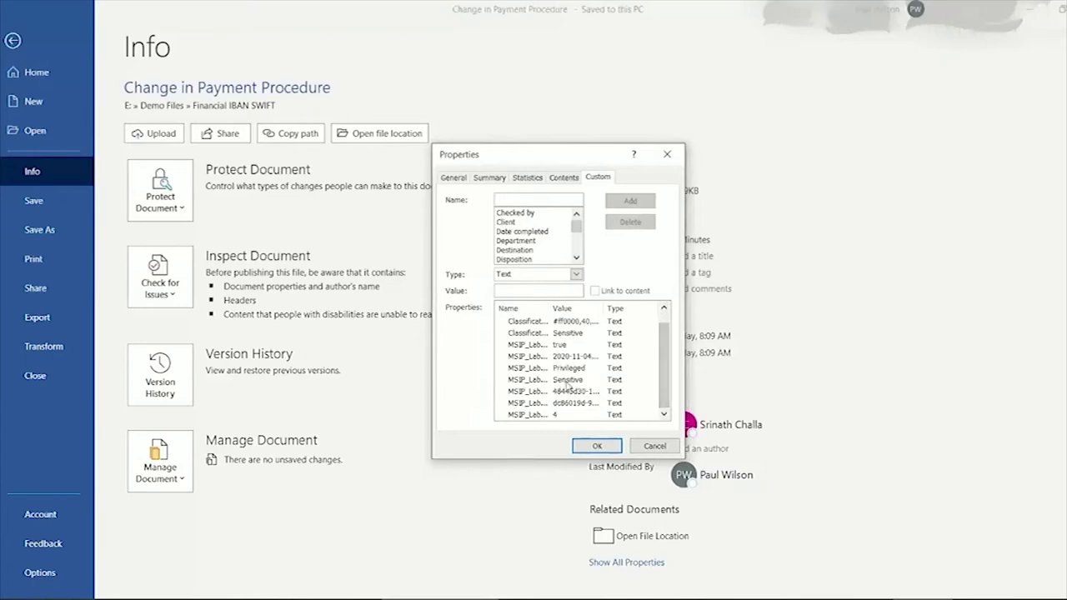
- Close the properties window and close the letter without saving
click(608, 448)
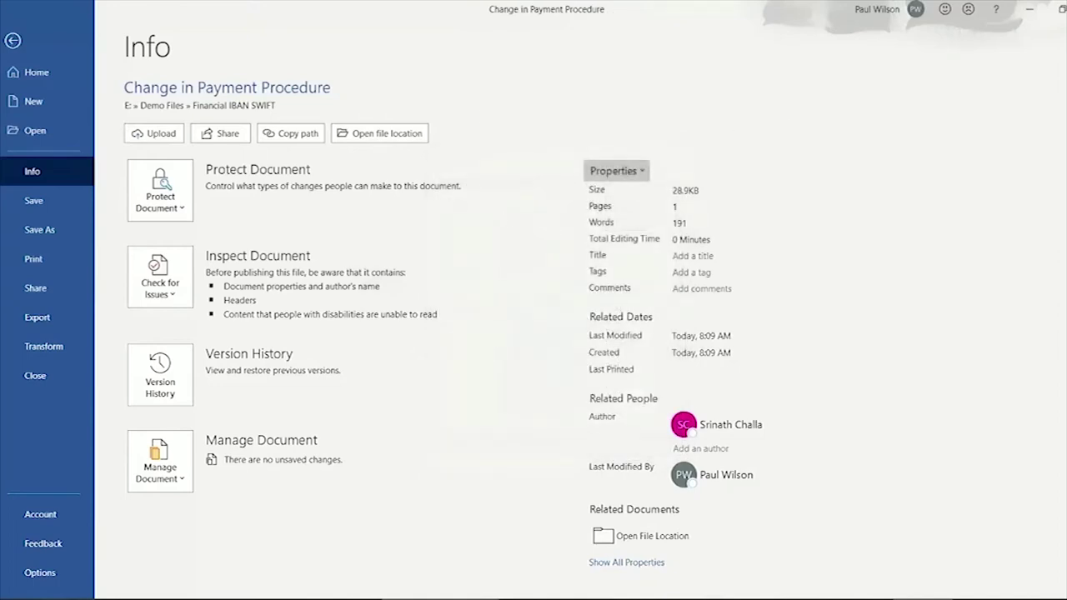
key(ctrl+w)
click(553, 337)
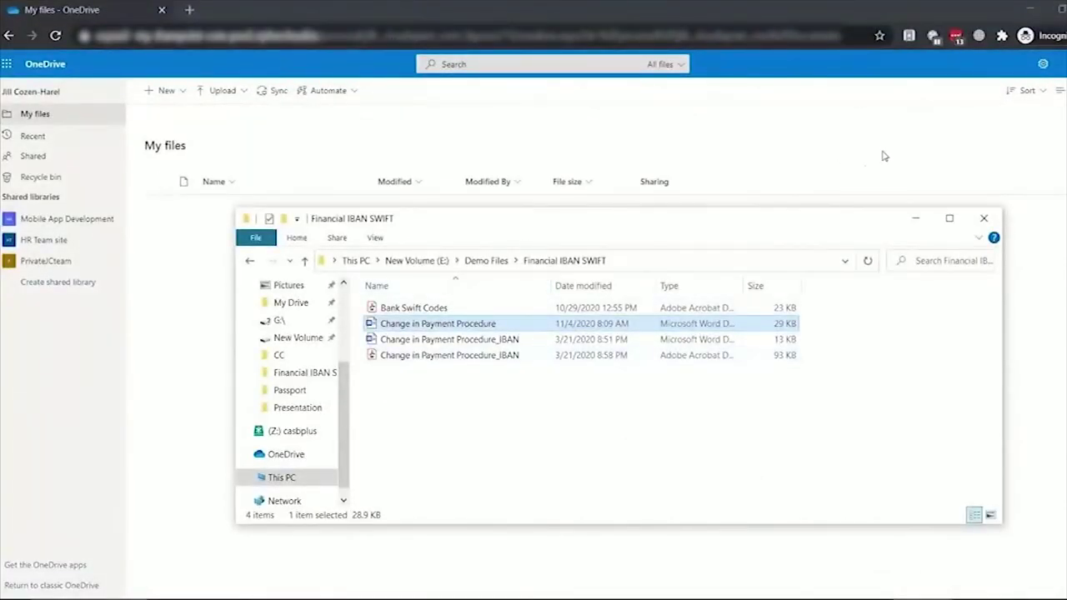
- Upload the Change in Payment Procedure document (27.2 KB) to OneDrive My files, then download it as .docx
drag(437, 328, 314, 335)
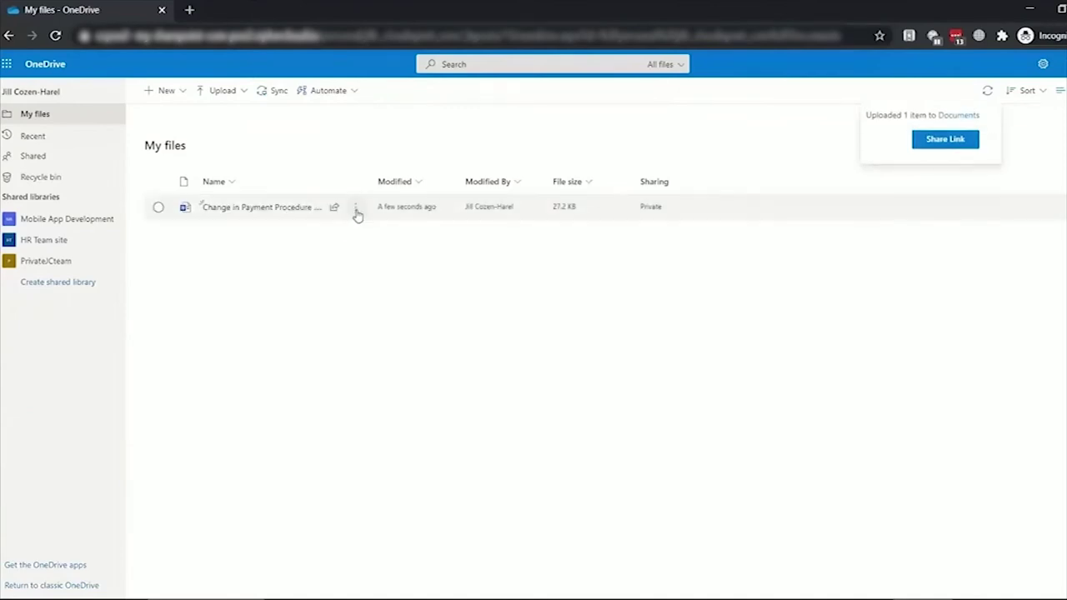
click(356, 209)
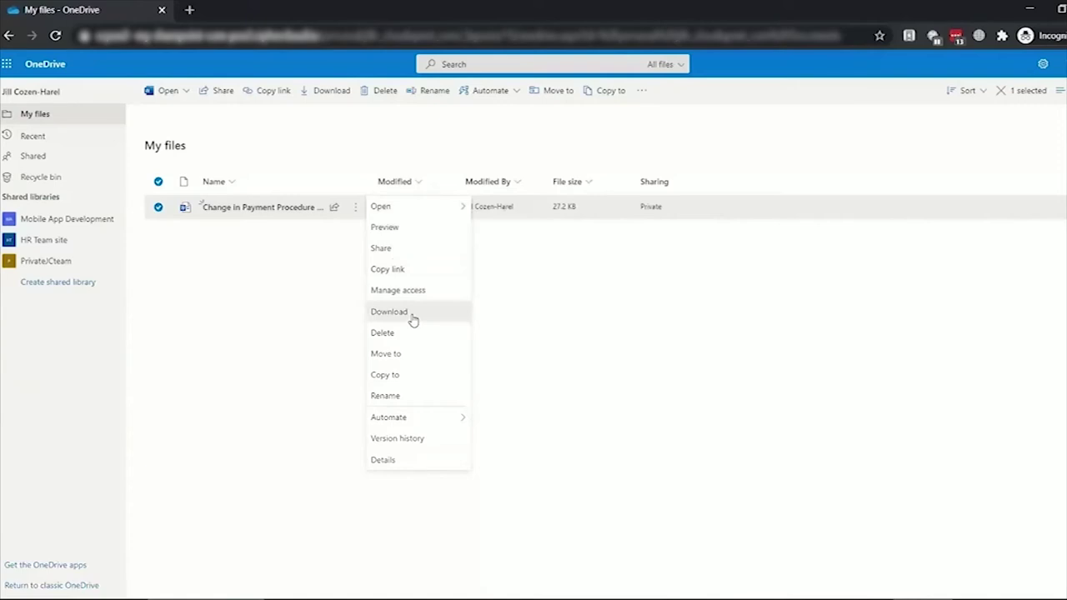
click(411, 313)
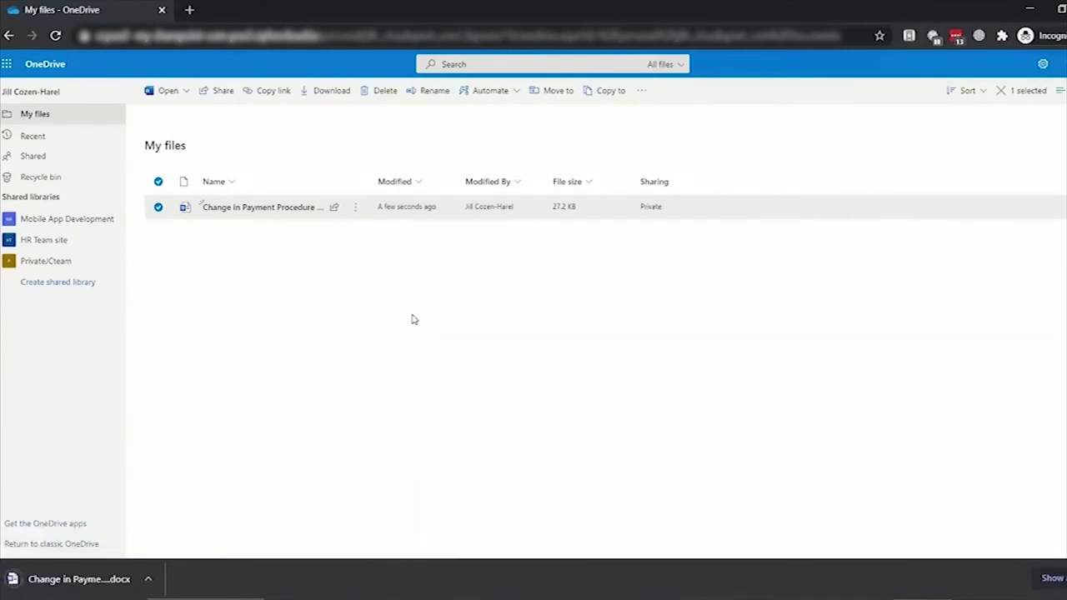
- Open the downloaded copy in Word, enable editing, and bring up its Advanced Properties
click(97, 578)
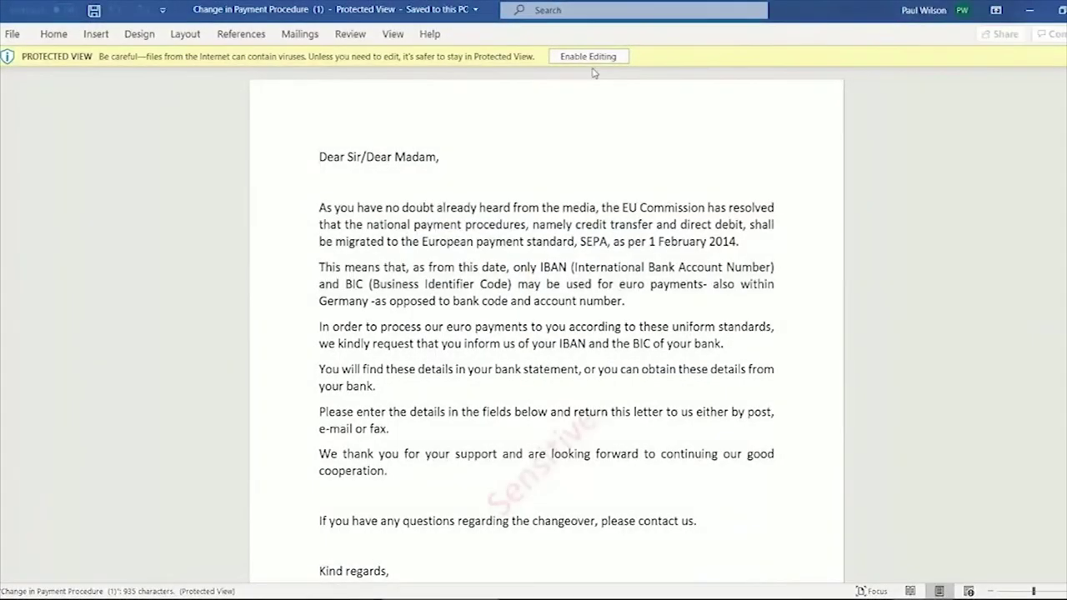
click(593, 64)
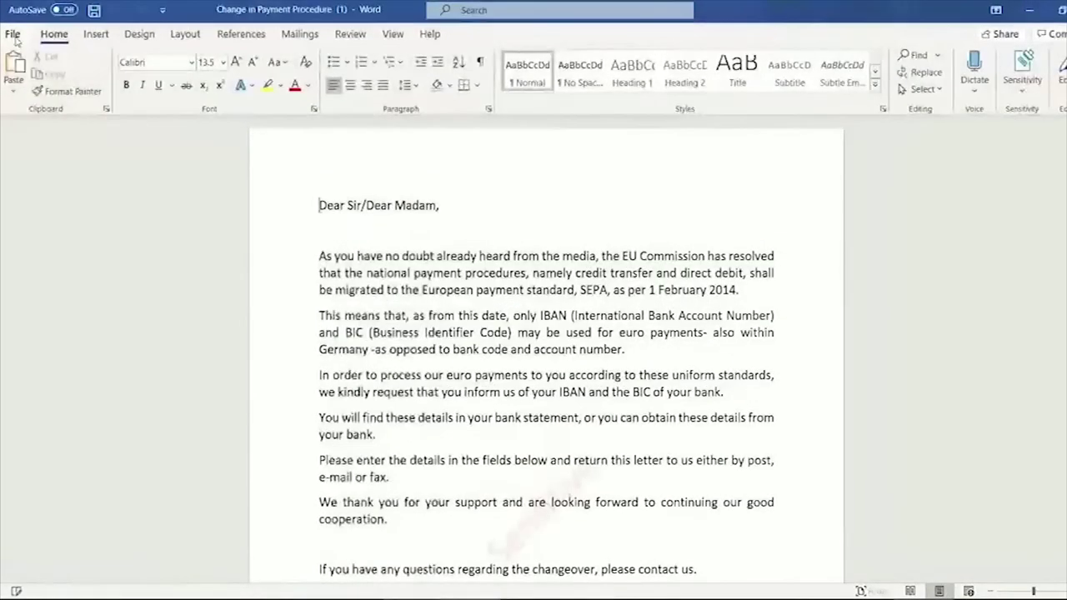
click(13, 35)
click(76, 172)
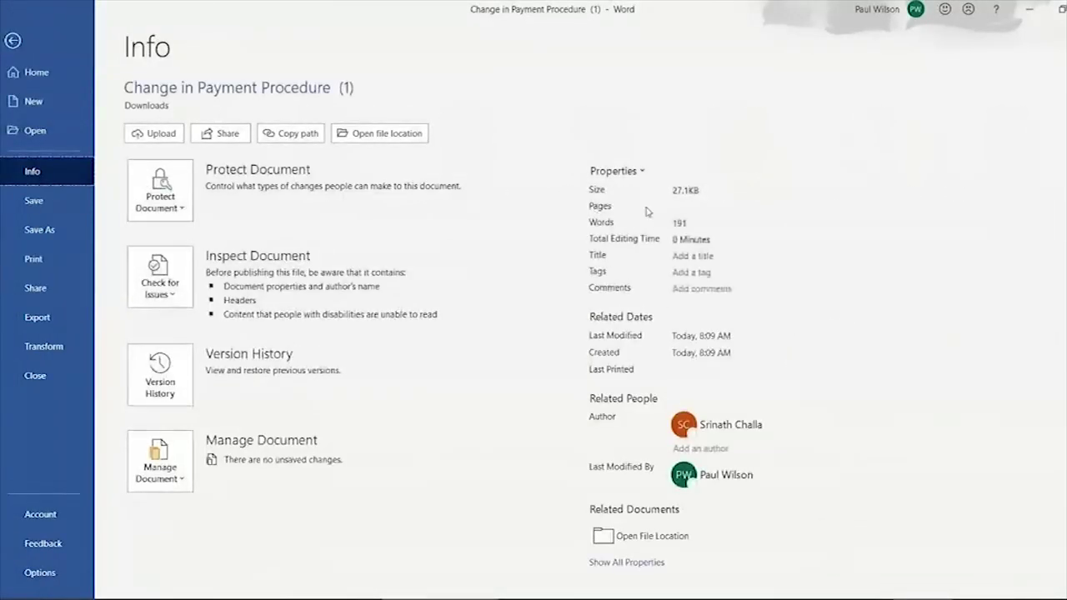
click(637, 171)
click(634, 197)
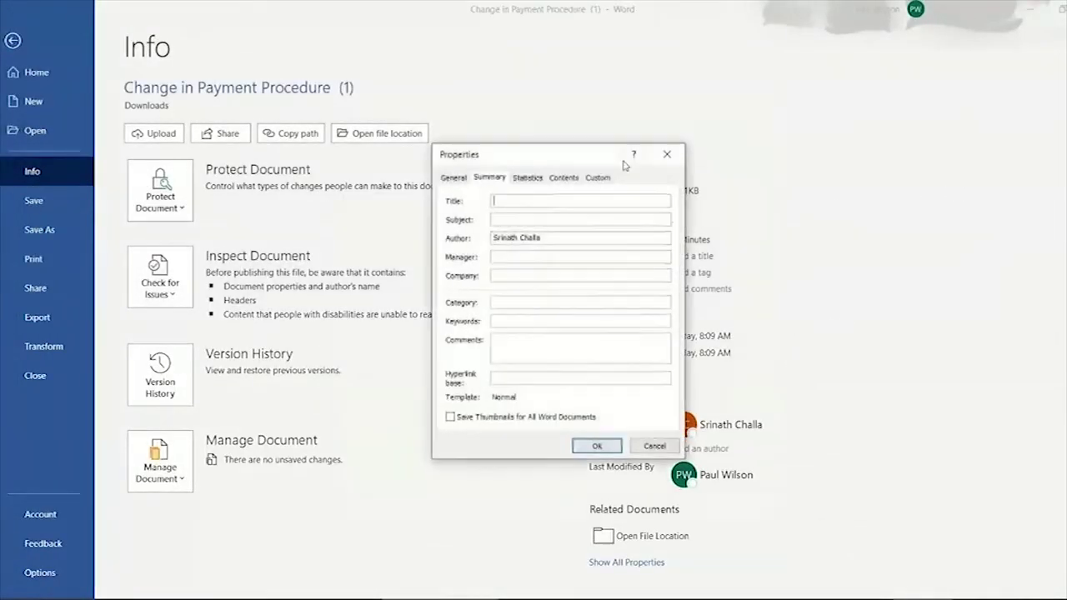
- Check the Custom properties, widening the Name column, to confirm the Standard and Highly Confidential labels
click(596, 178)
drag(665, 335, 667, 381)
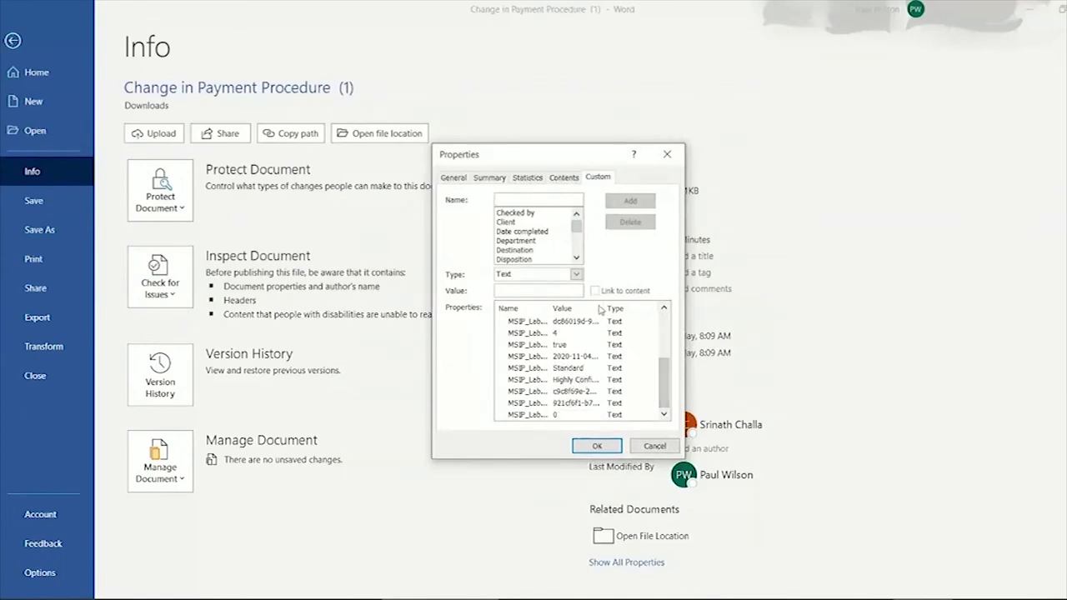
drag(606, 310, 636, 310)
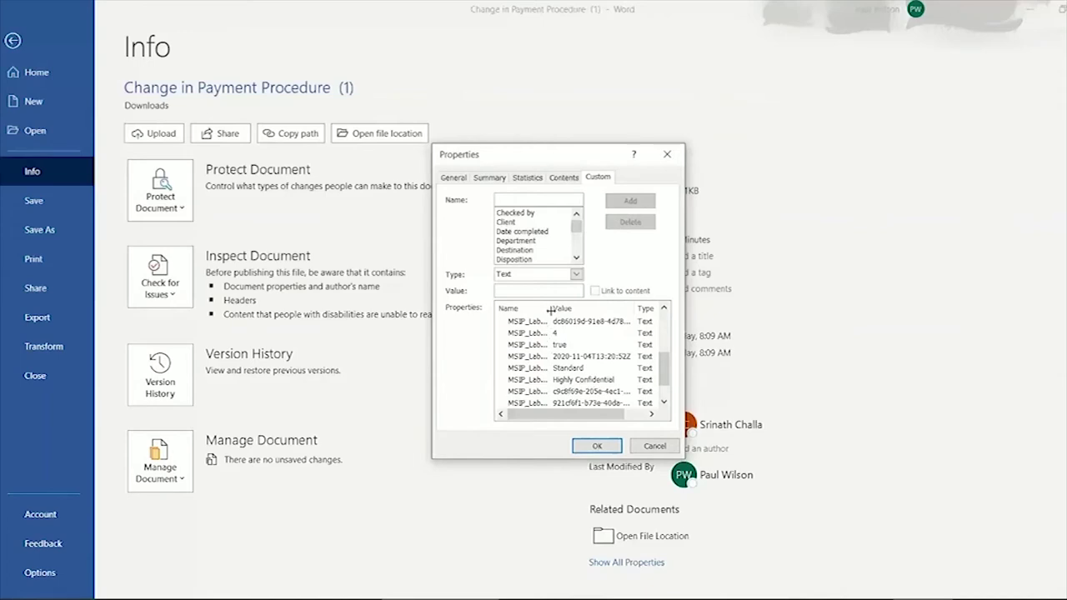
drag(549, 310, 561, 310)
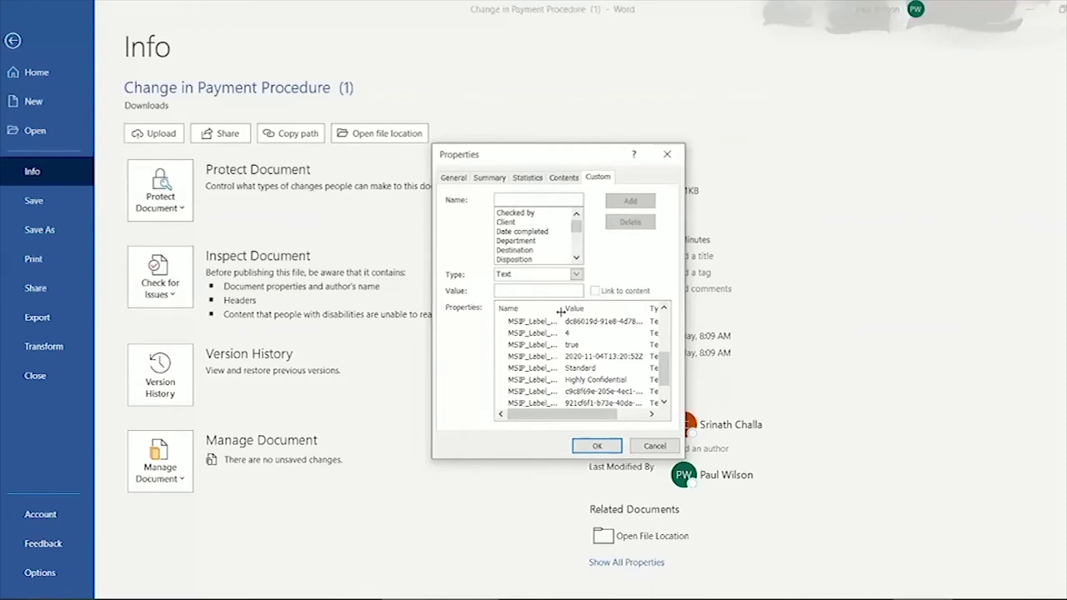
drag(561, 310, 565, 310)
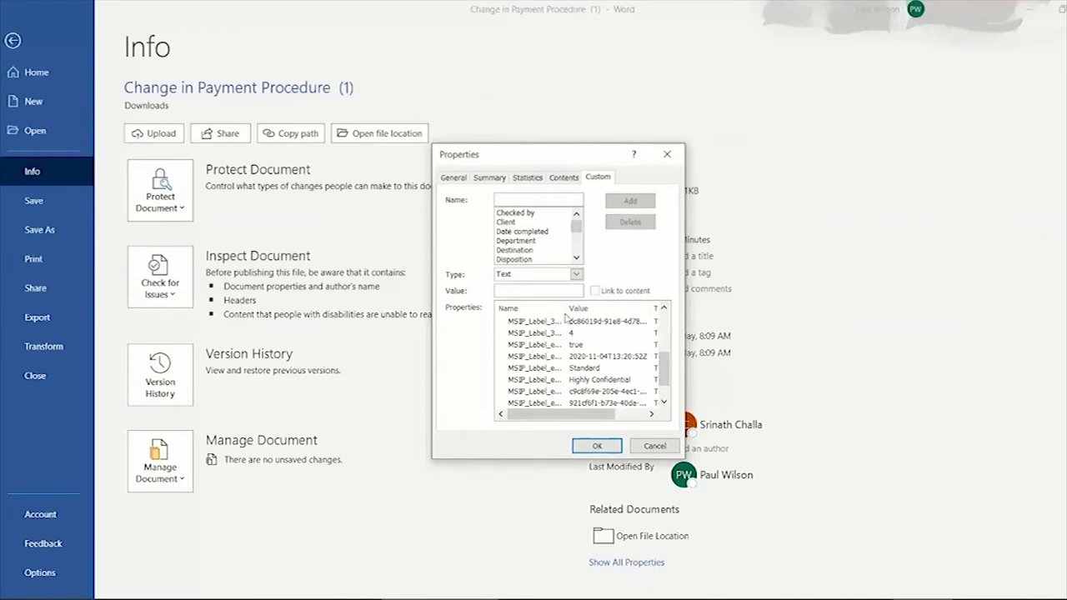
click(596, 446)
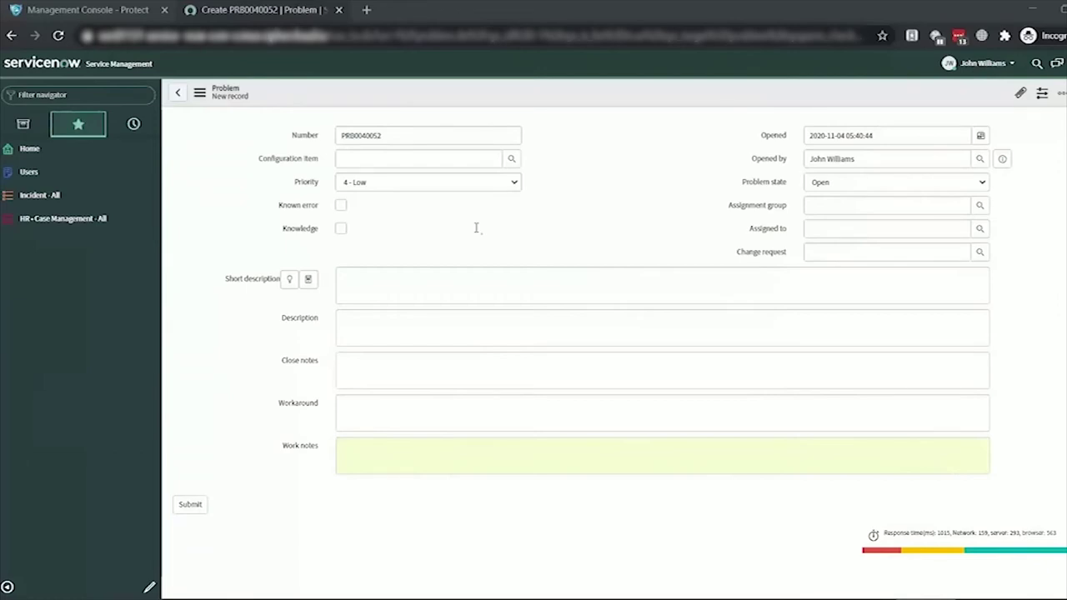
- Enter the short description 'Update account details with the new information :' followed by the pasted SSN
click(436, 285)
text(Updat)
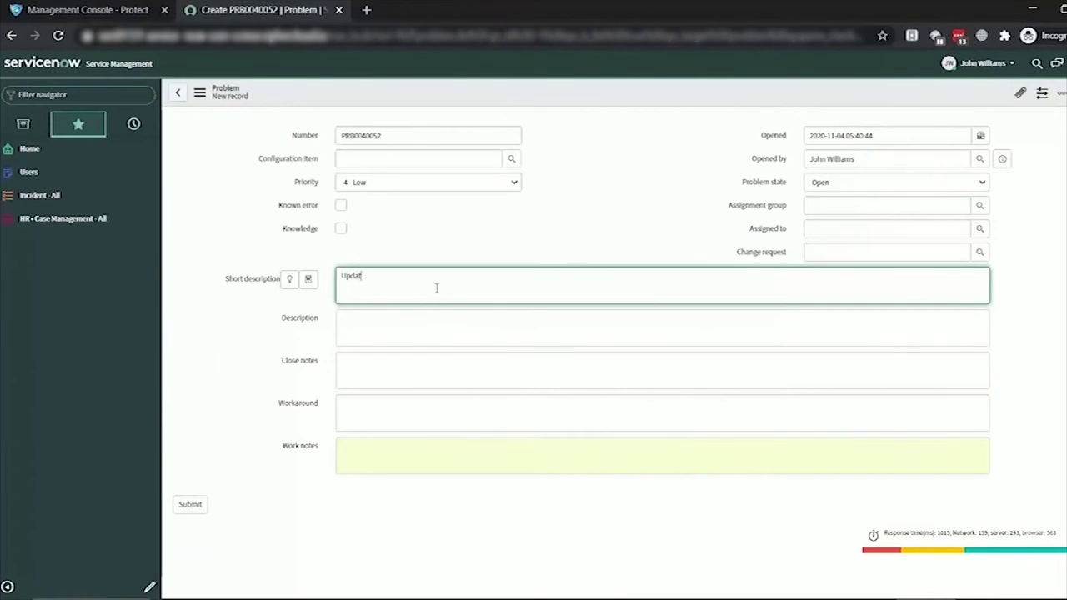
text(e account detail)
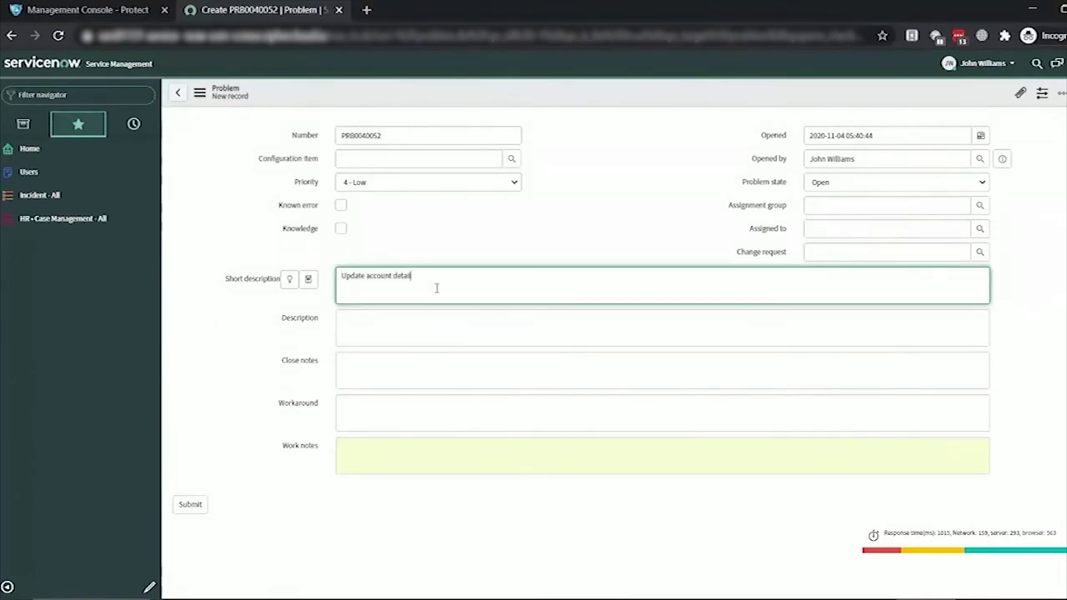
text(s with the new information :)
- Fill in the description 'Request approved by individual.' and close notes 'Update and Close the Issue'
click(434, 340)
text(Re)
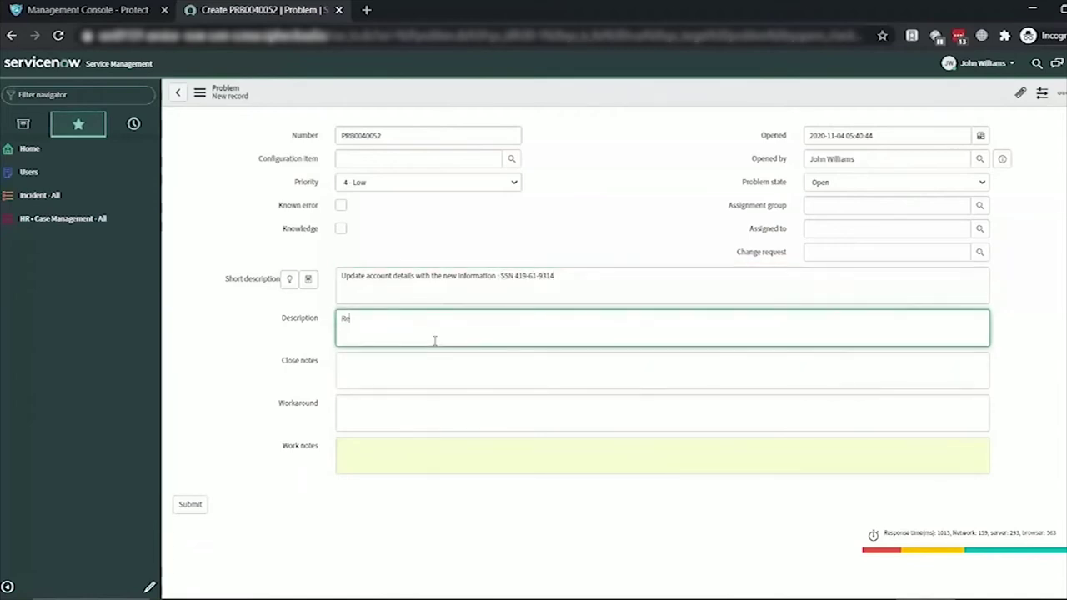
text(quest approved the)
key(BackSpace)
key(BackSpace)
text(by individual.)
click(425, 373)
text(Update and Cl)
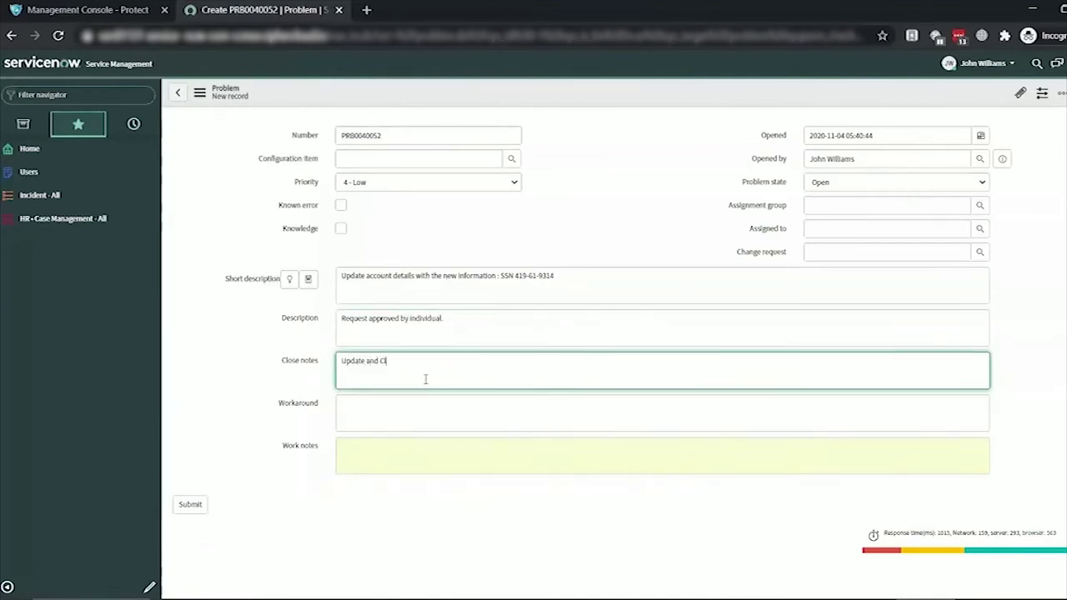
text(ose the Issue.)
- Save the new problem record and highlight the short description's SSN, now masked as XXX-XX-XXXX
right_click(598, 92)
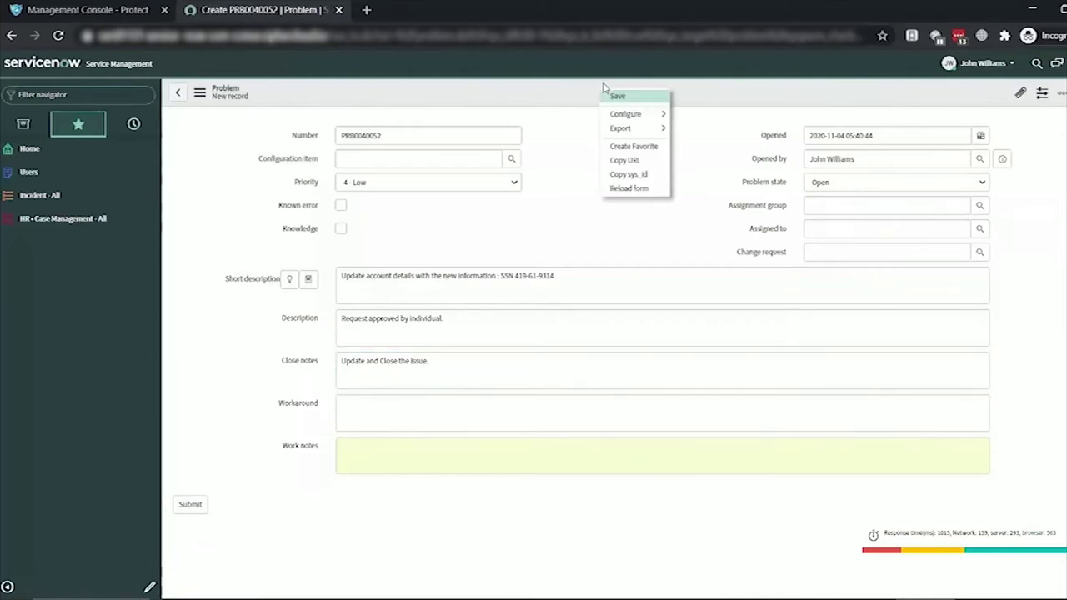
click(617, 97)
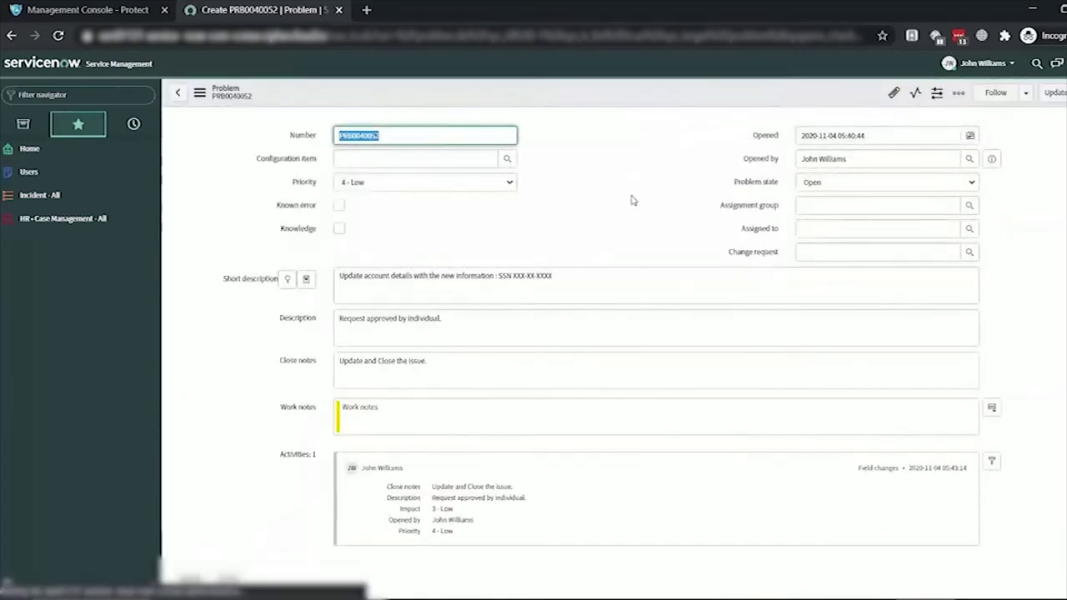
drag(559, 278, 513, 276)
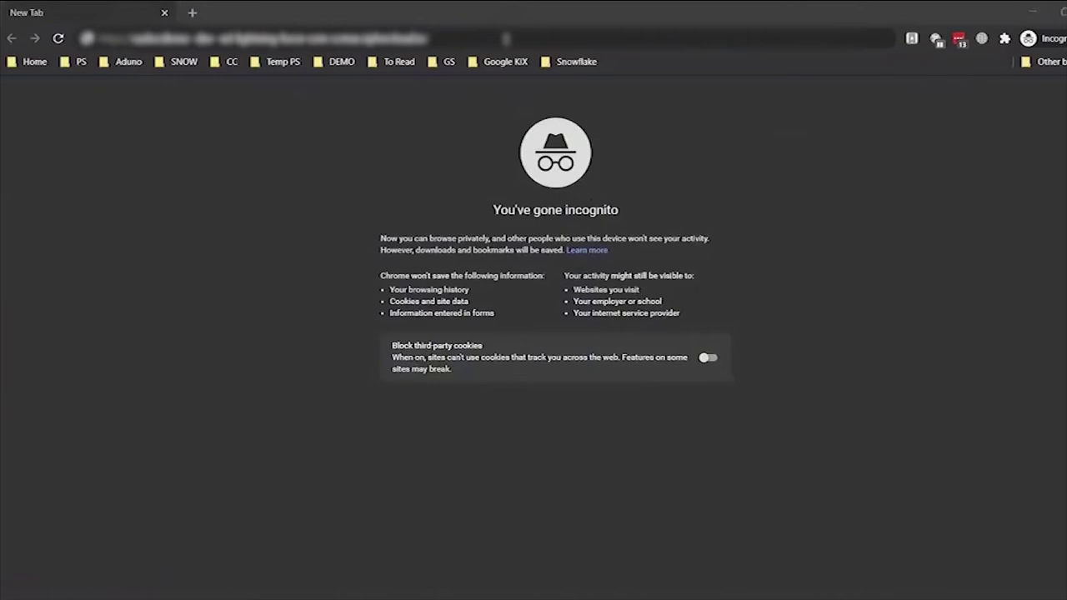
- Load Salesforce incognito, accept the CipherCloud device certificate, and sign in via Okta and ccmse-idp
key(Return)
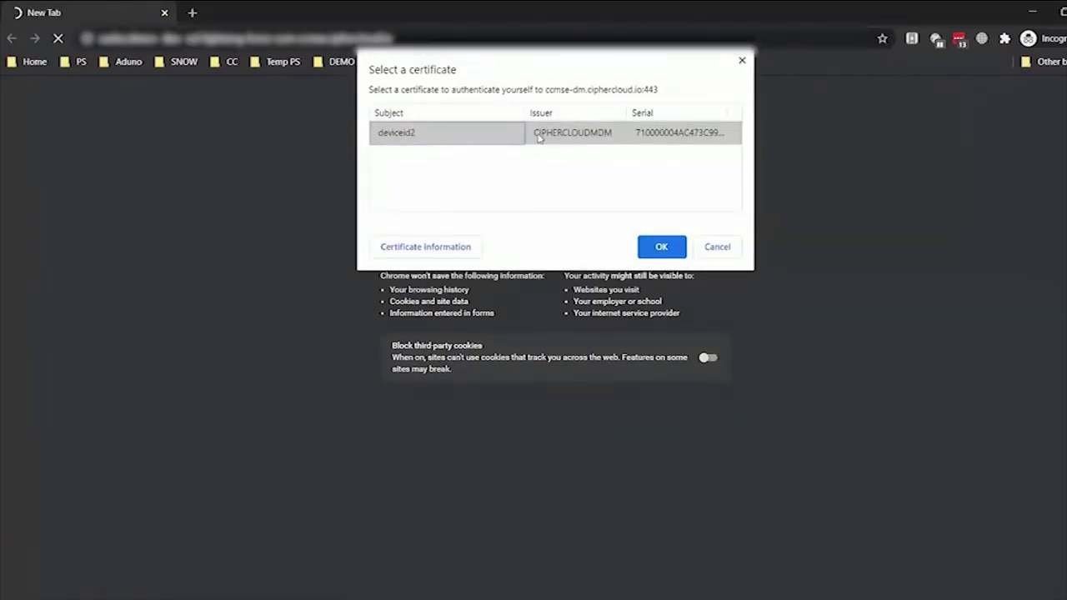
click(661, 247)
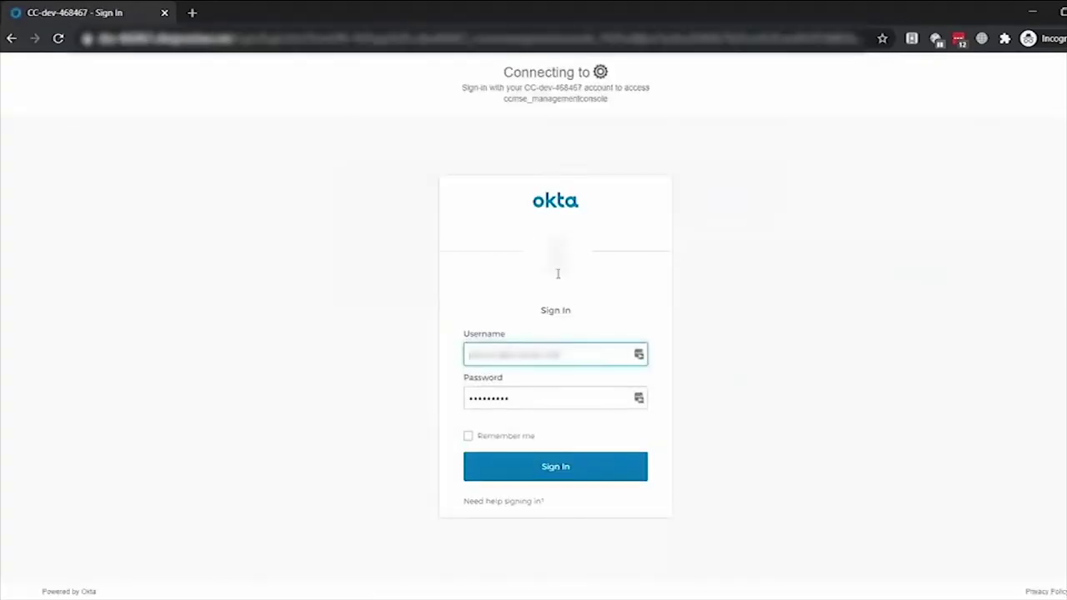
drag(560, 356, 465, 350)
key(BackSpace)
text(ad)
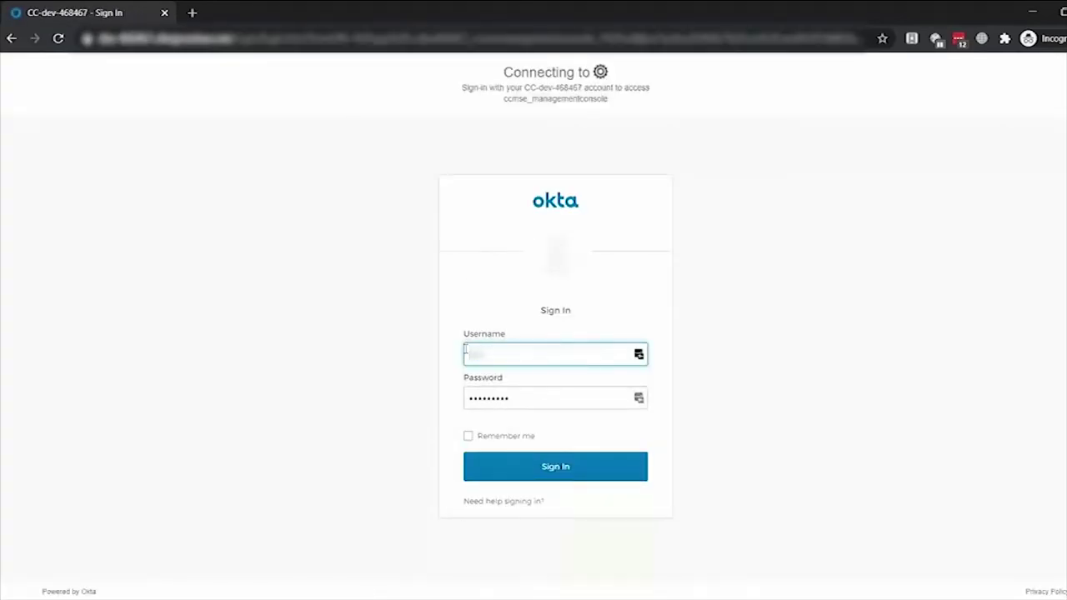
text(ministrator.com)
click(557, 471)
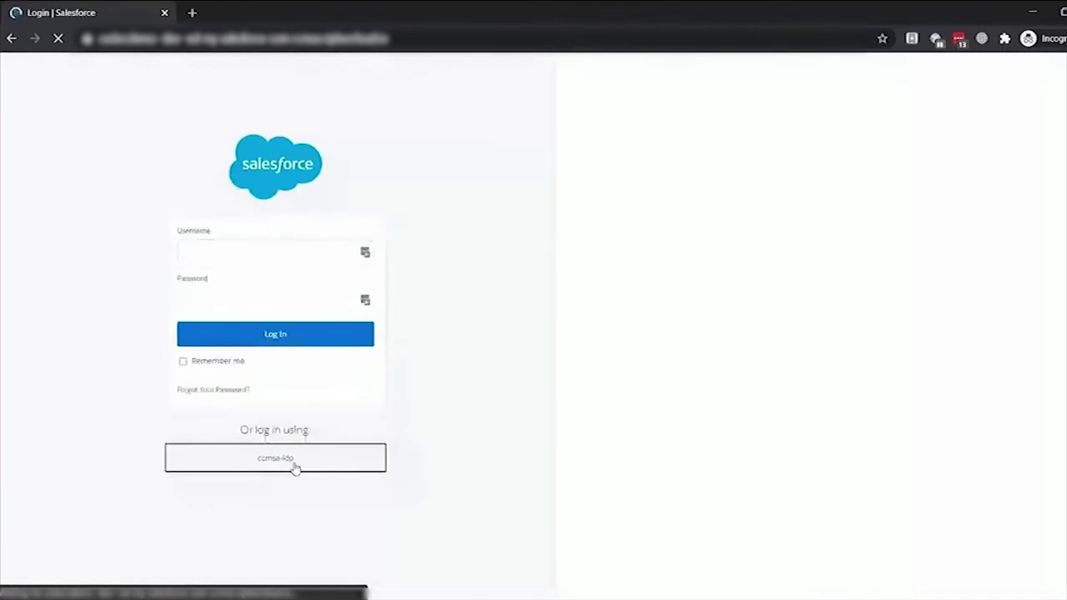
click(295, 463)
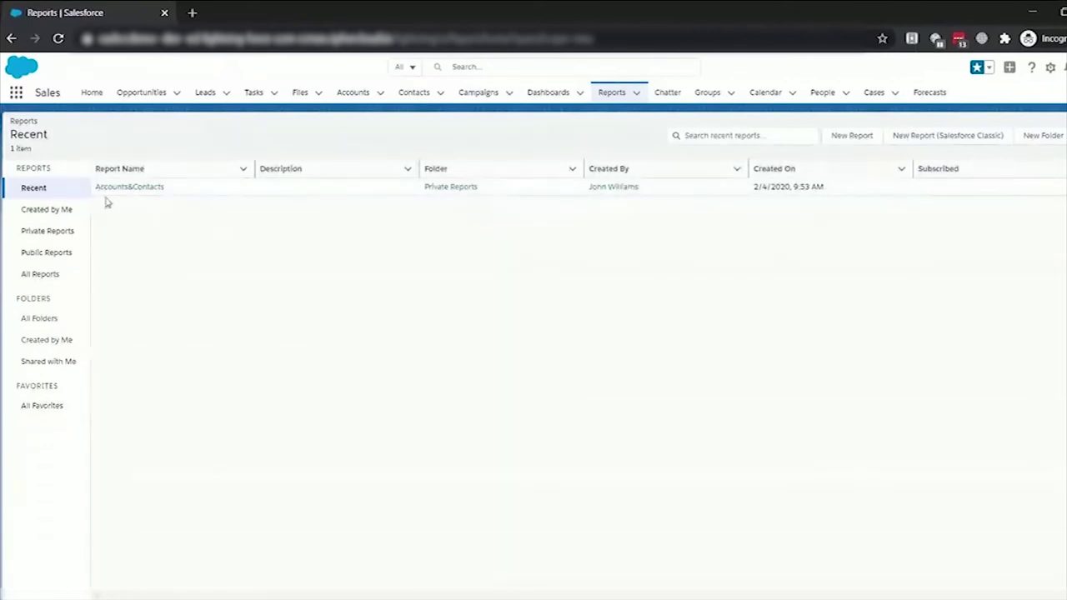
- Export the Accounts&Contacts report from Salesforce and open the downloaded xlsx workbook
click(136, 188)
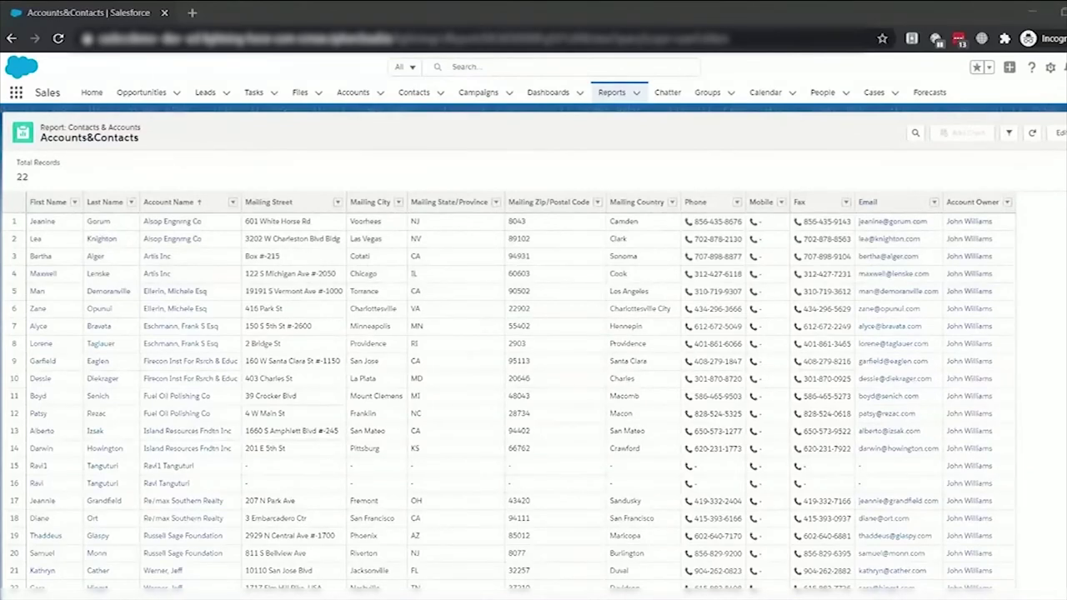
click(1064, 132)
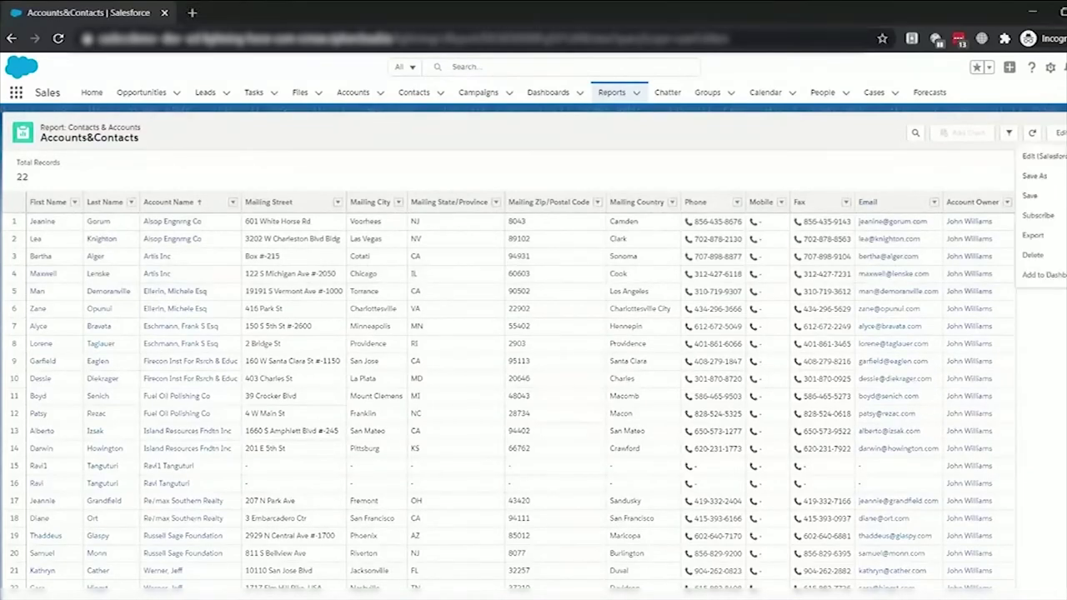
click(1033, 238)
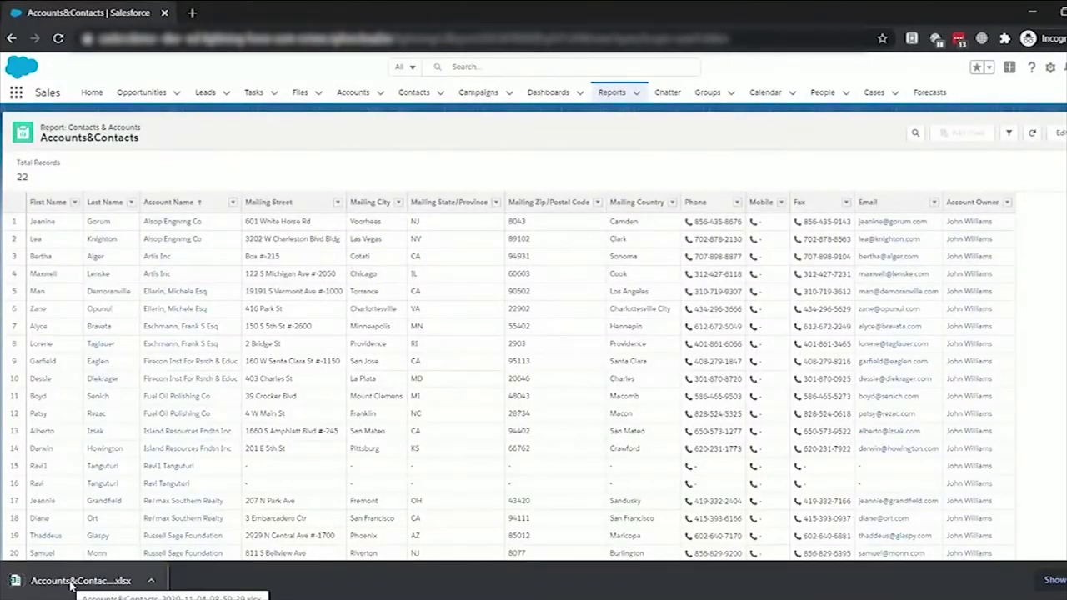
click(72, 580)
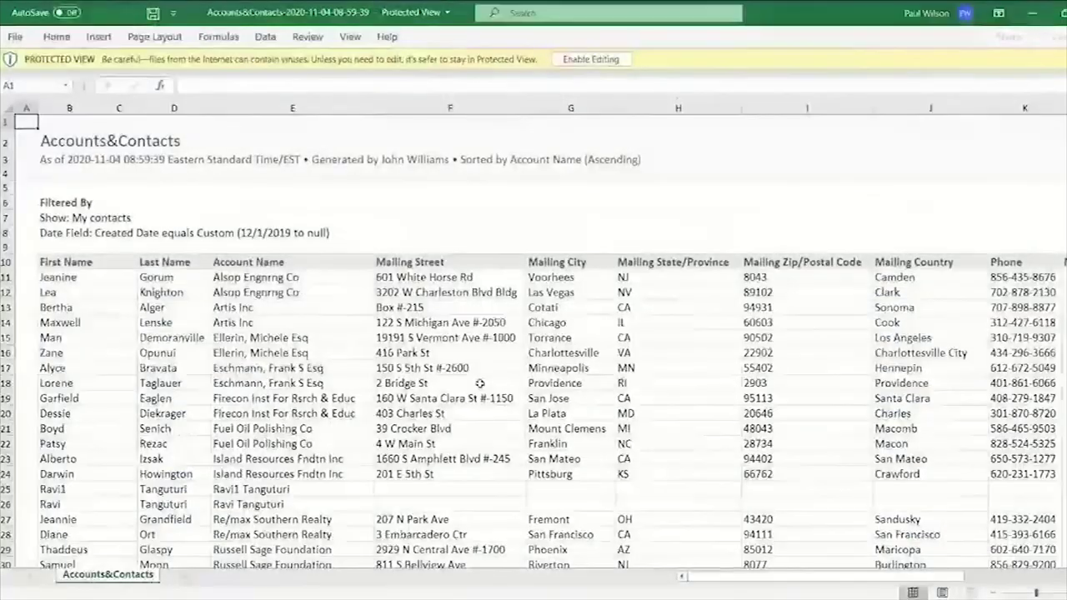
- Scroll through the exported contact rows in Excel, then reopen the Accounts&Contacts report in the browser
scroll(511, 358, down, 2)
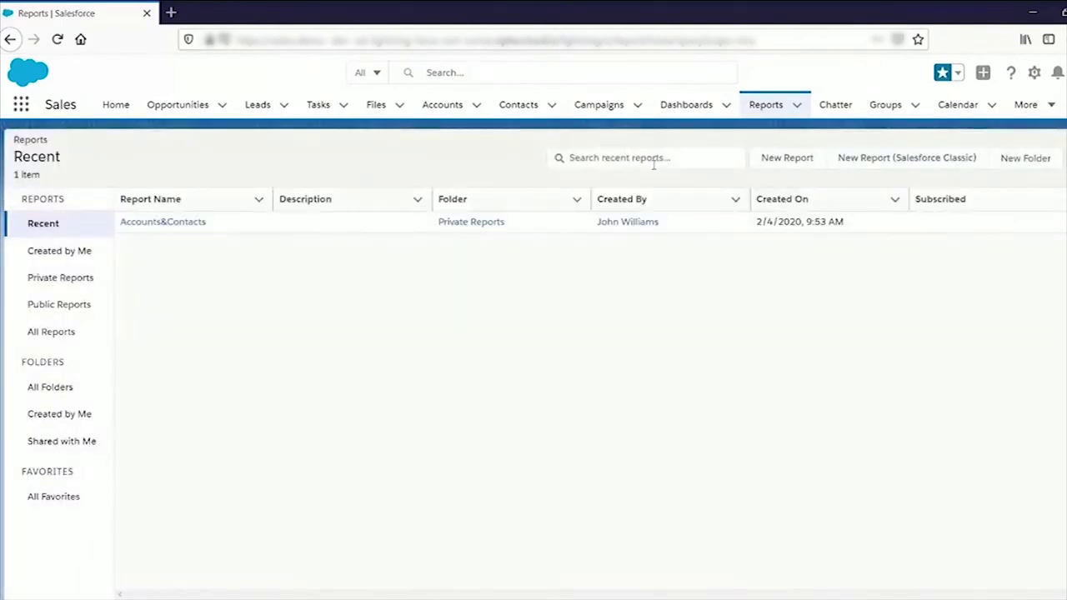
click(171, 223)
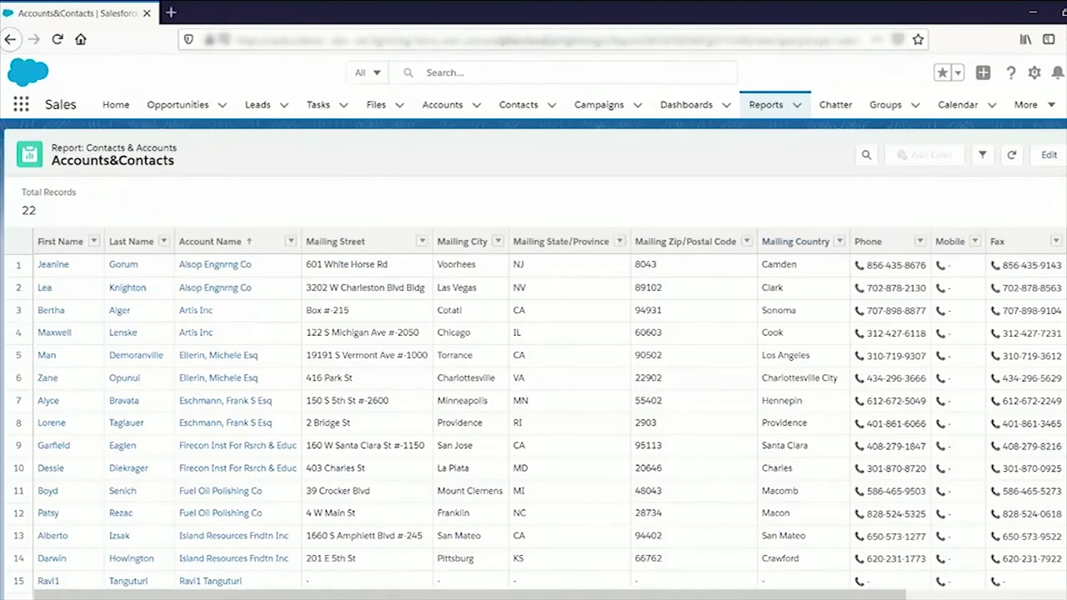
- Export Accounts&Contacts as a Formatted Report in Excel .xlsx, triggering the content violation alert
click(1062, 155)
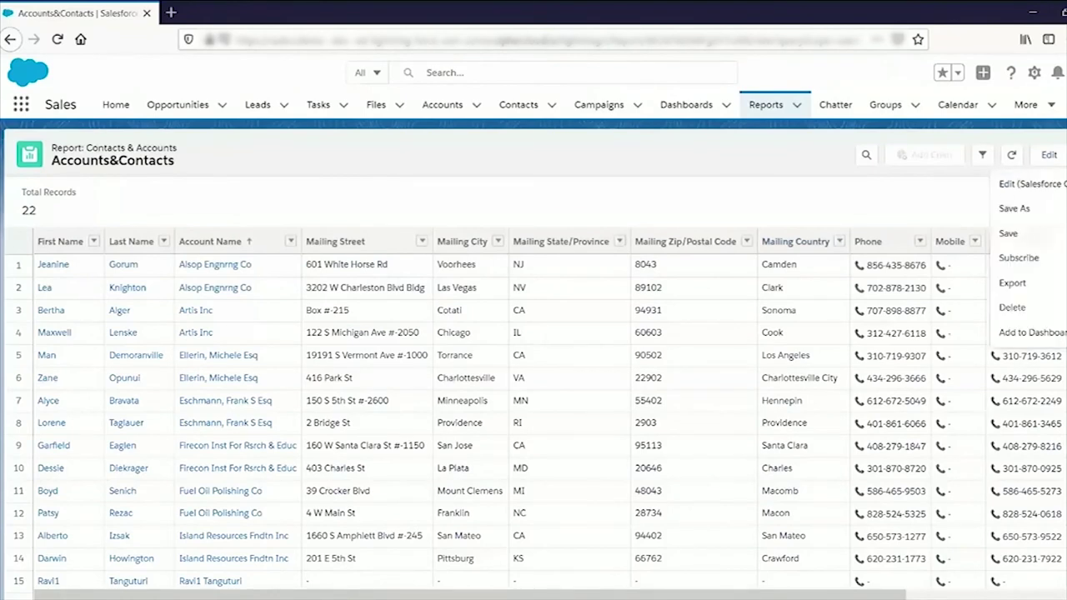
click(1012, 283)
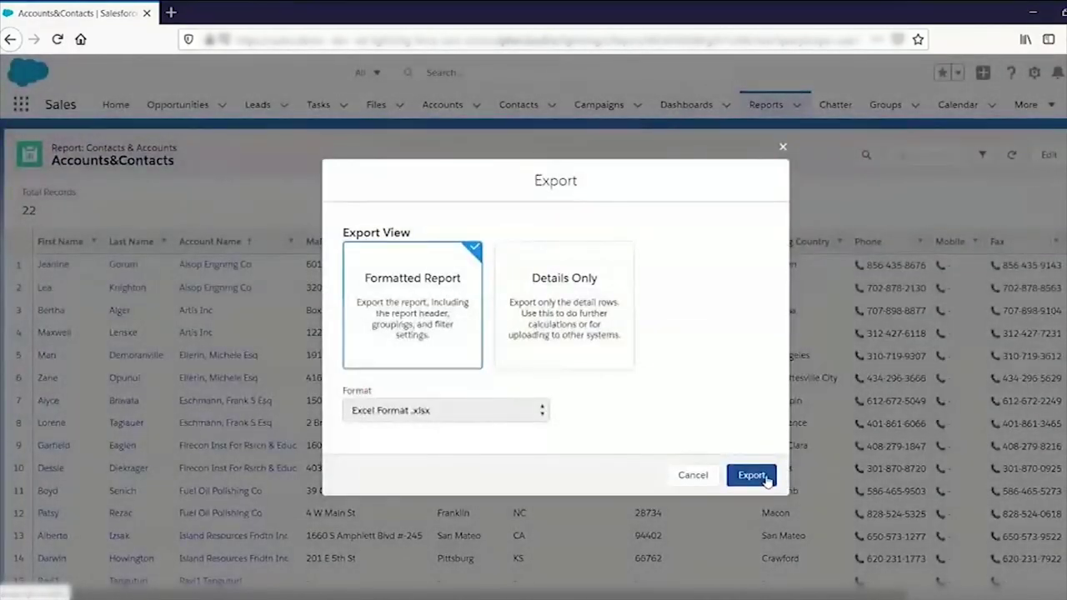
click(747, 472)
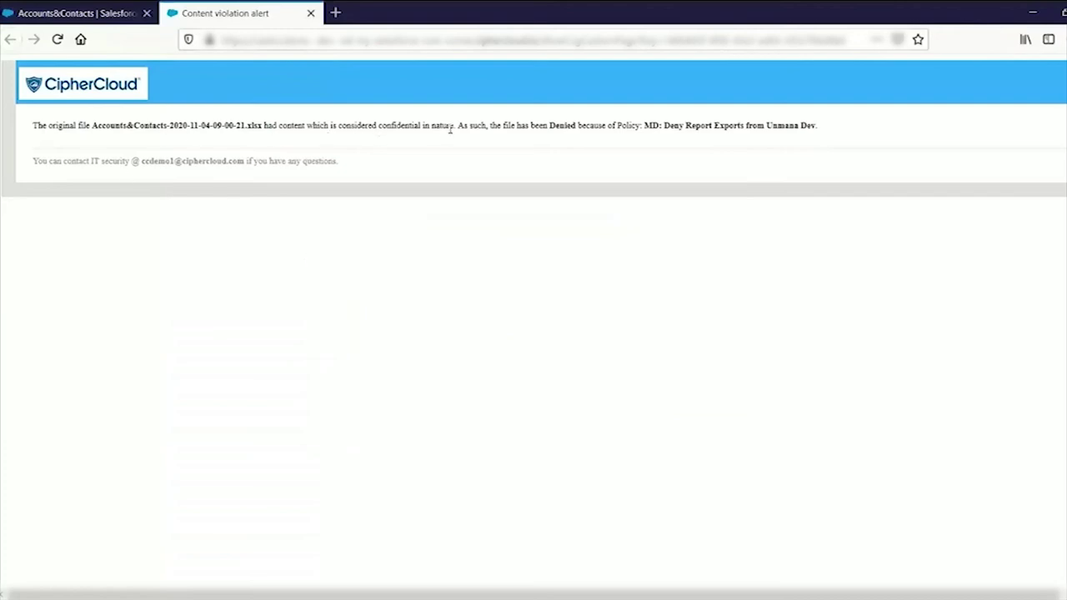
- Highlight 'Report', 'Unmana' and 'Dev' in the policy name MD: Deny Report Exports from Unmana Dev
double_click(700, 125)
click(781, 127)
double_click(781, 125)
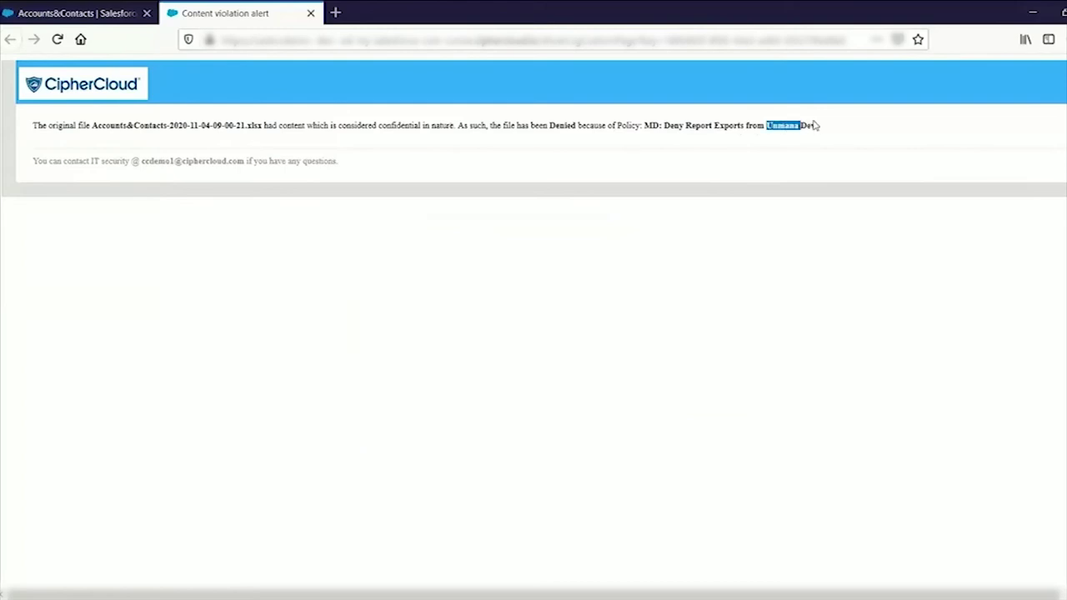
double_click(810, 125)
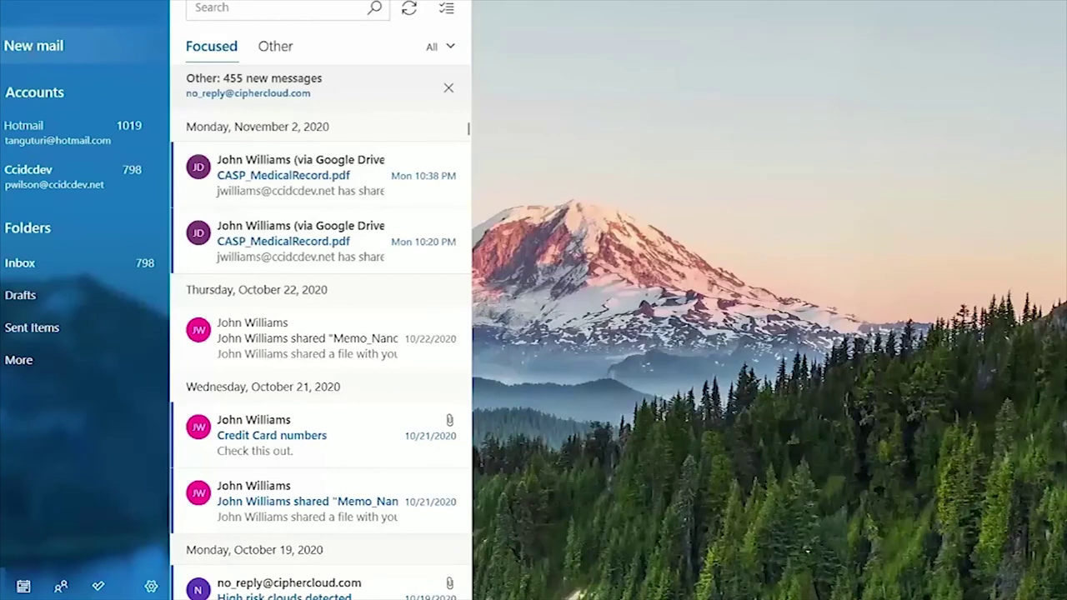
- Start a new email to the suggested contact with subject 'Please find customer credit card details'
key(ctrl+n)
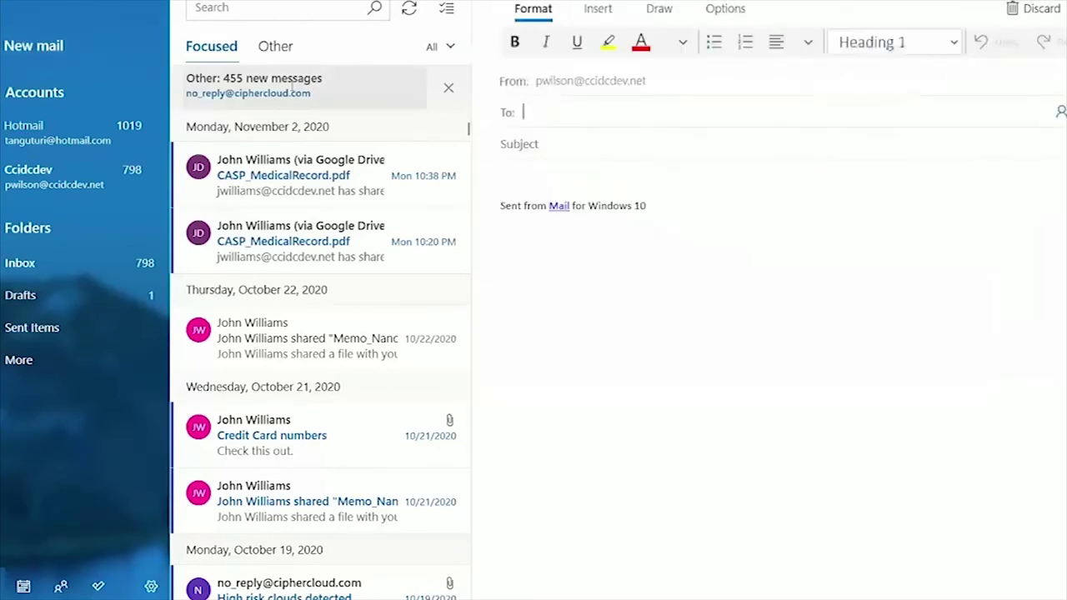
text(tanguturi)
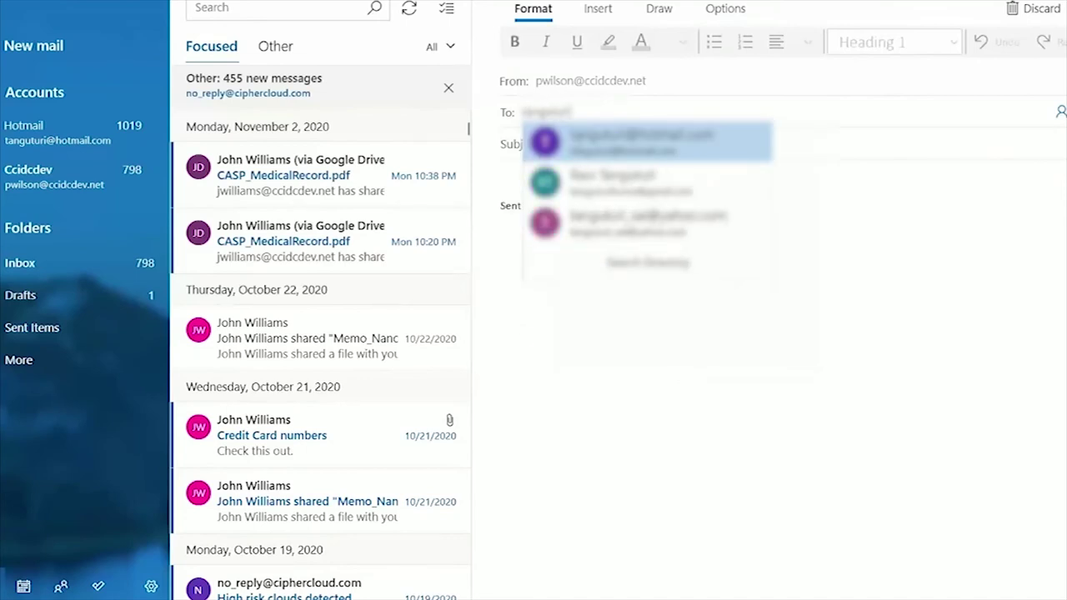
click(615, 184)
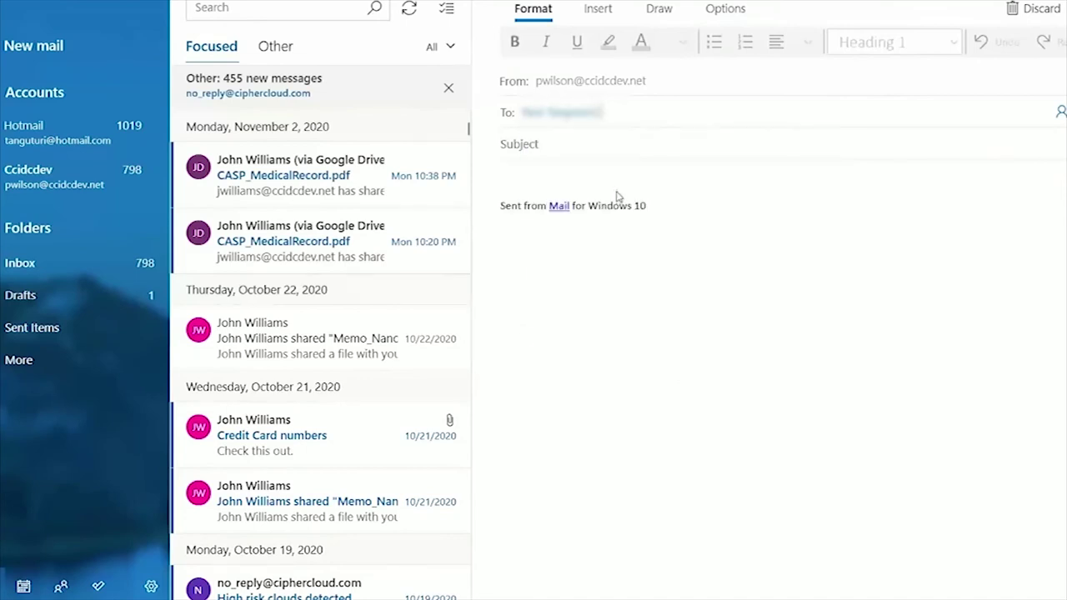
click(590, 152)
text(Please find customer credit card de)
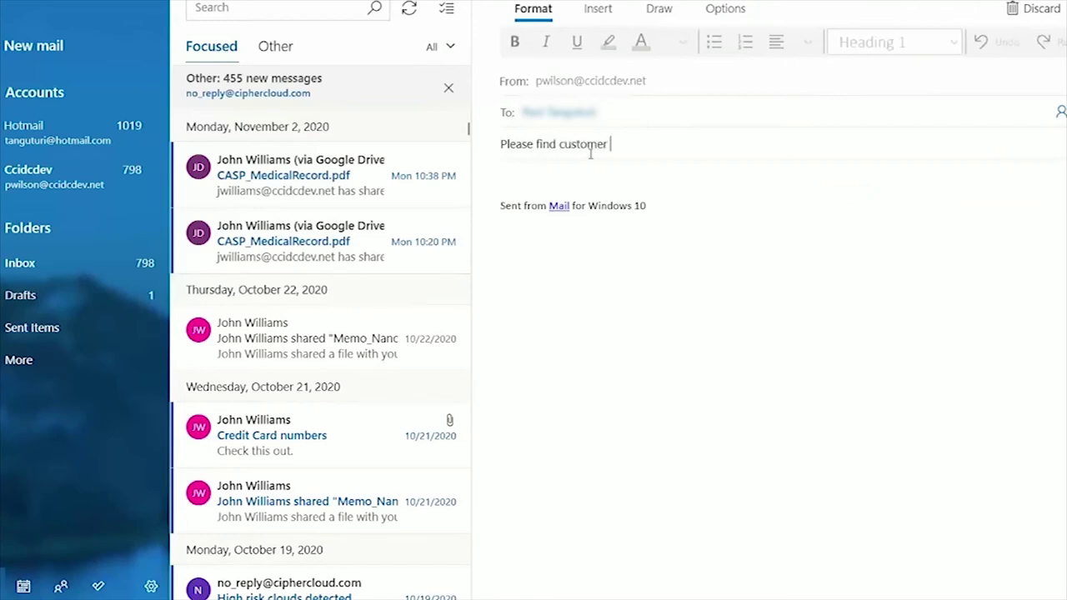
text(tails)
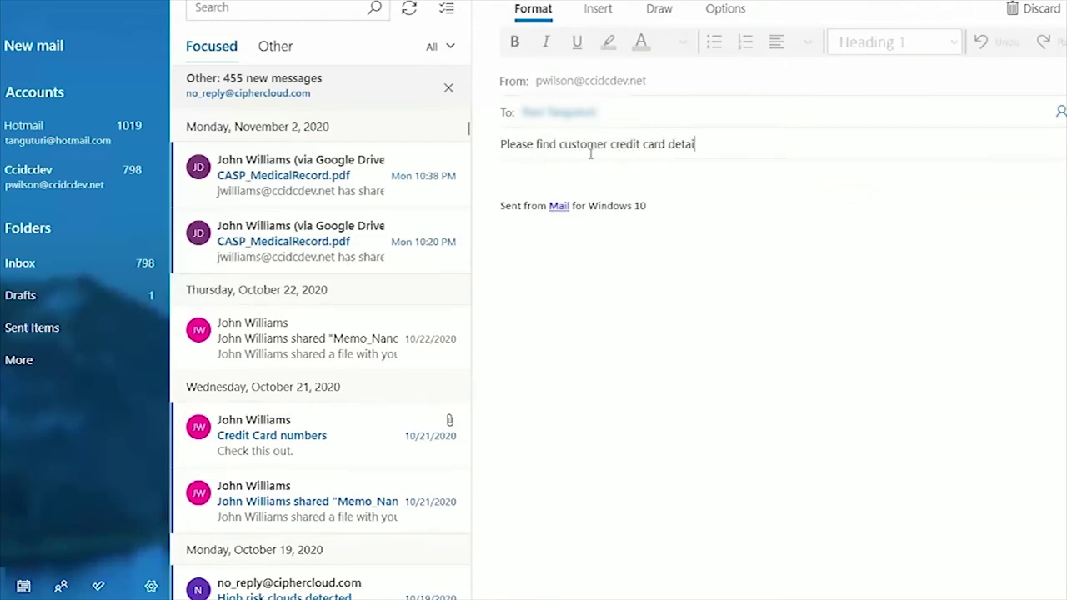
- Attach the Acquistion Nano Systems document to the email
click(597, 8)
click(528, 43)
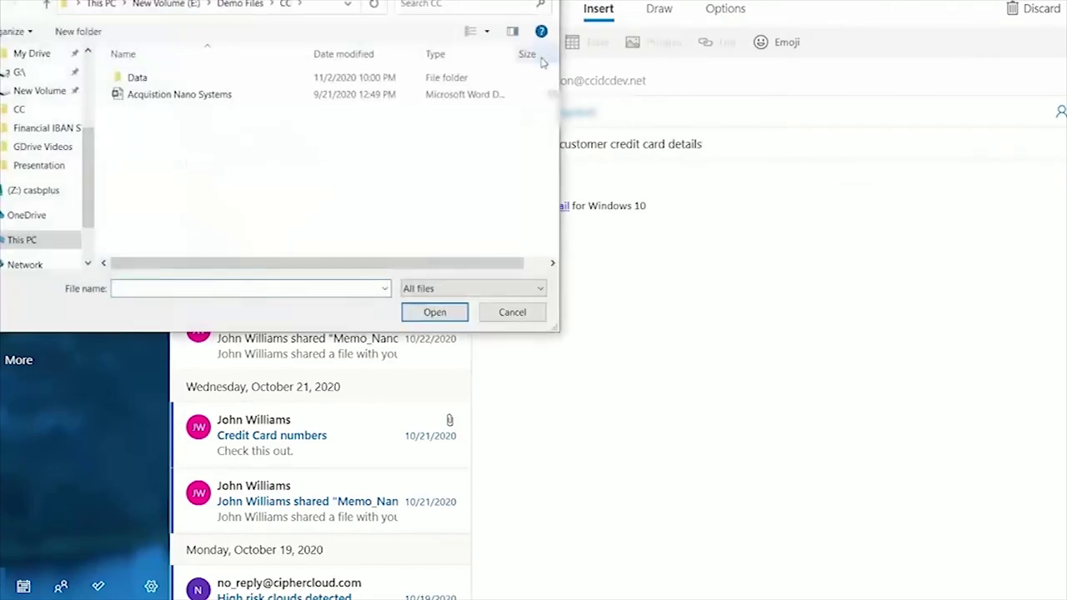
click(178, 95)
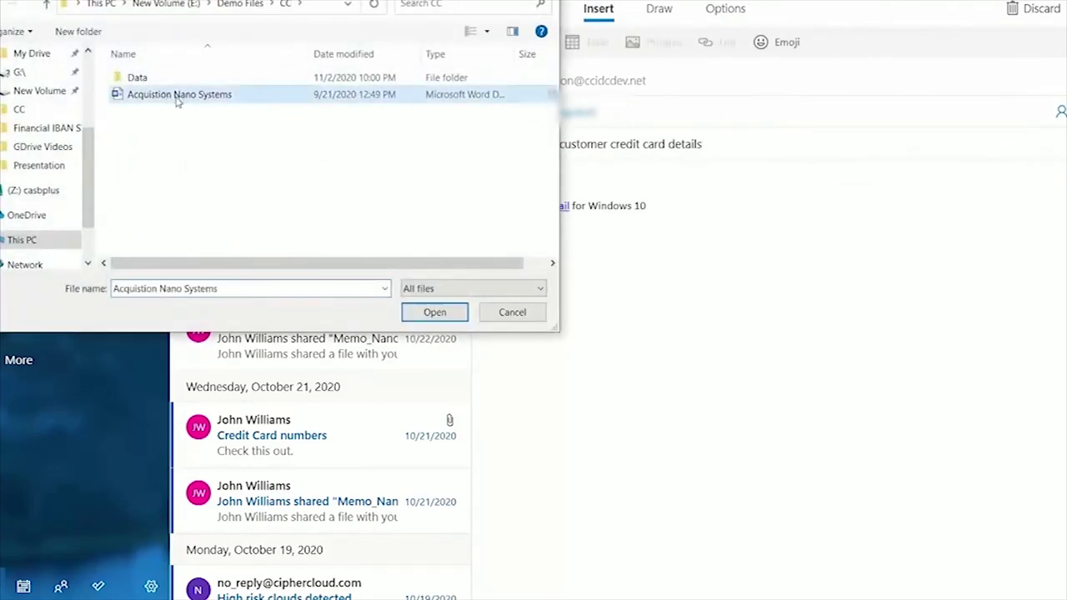
click(414, 314)
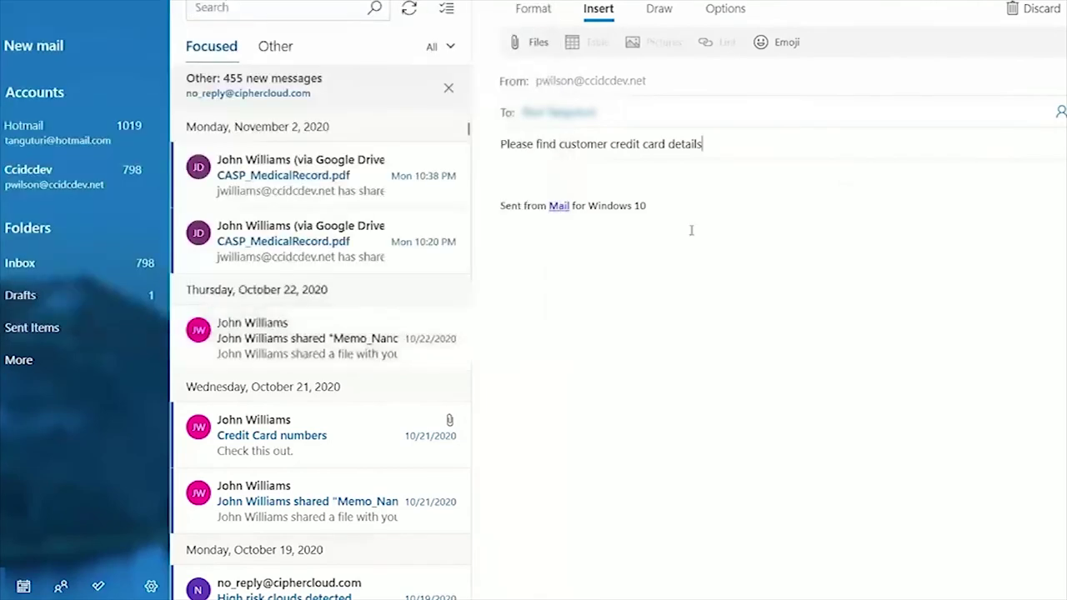
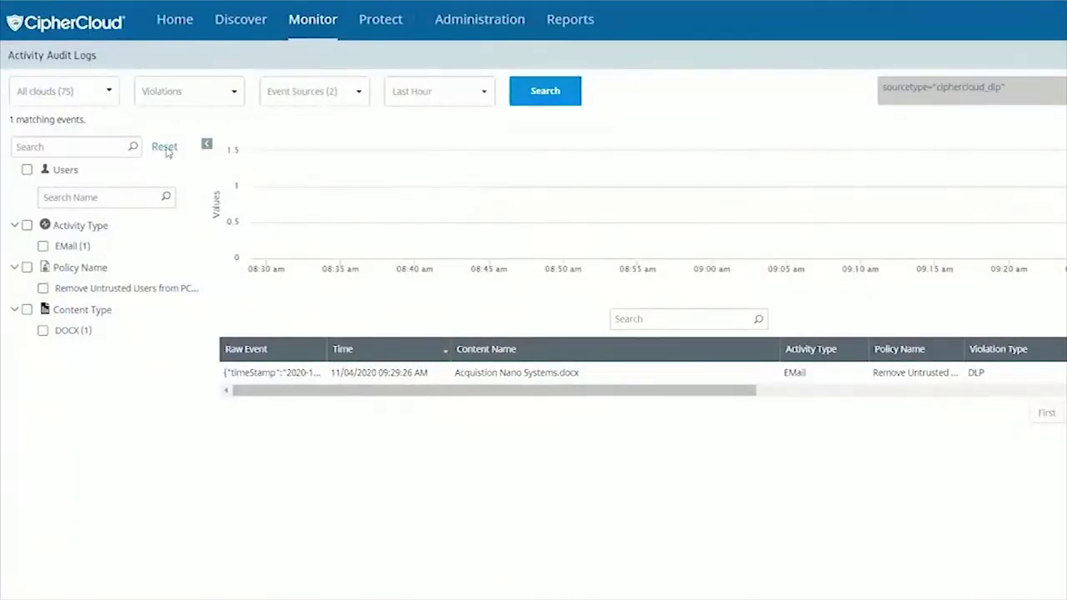
- Rerun the last-hour violations search in CipherCloud's Activity Audit Logs
click(548, 98)
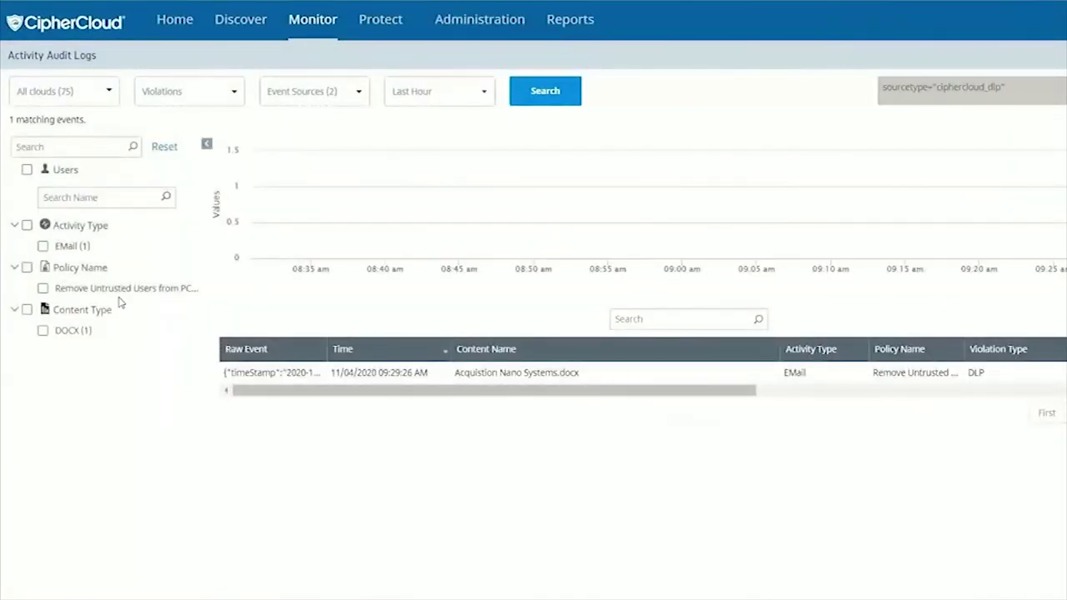
- Open the raw event JSON of the Acquistion Nano Systems.docx violation
click(238, 374)
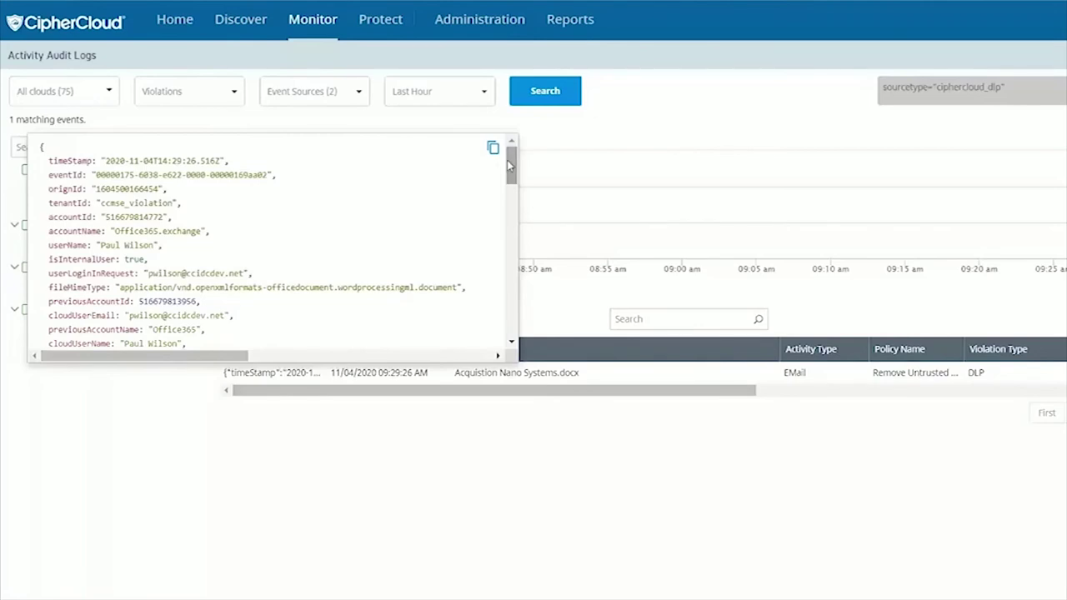
- Highlight the user's name, login domain, and the external recipient in recipientsToBeRemoved
drag(508, 163, 510, 179)
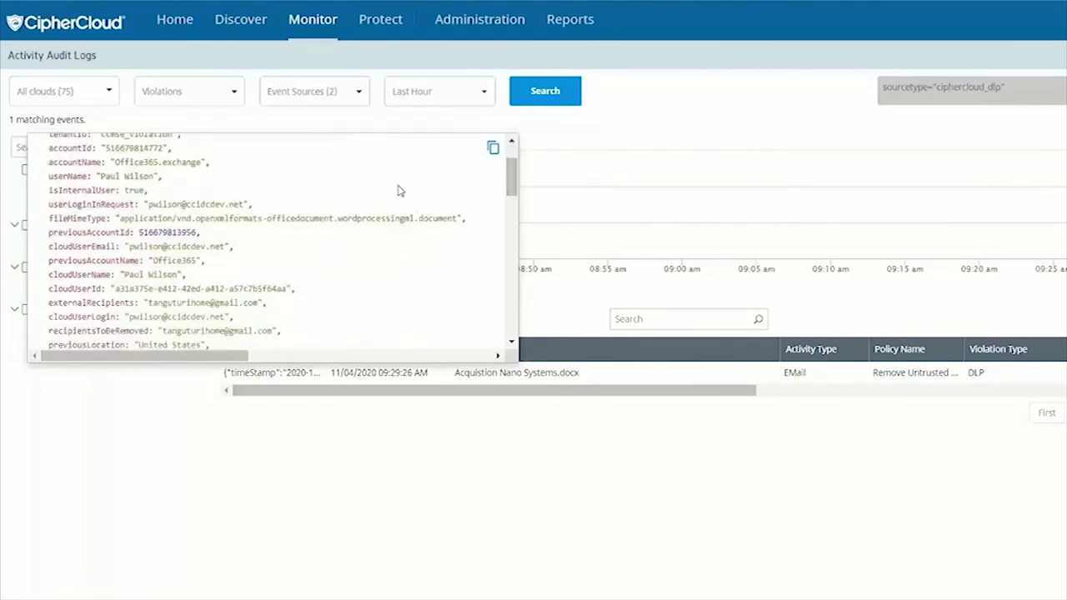
double_click(139, 176)
double_click(190, 204)
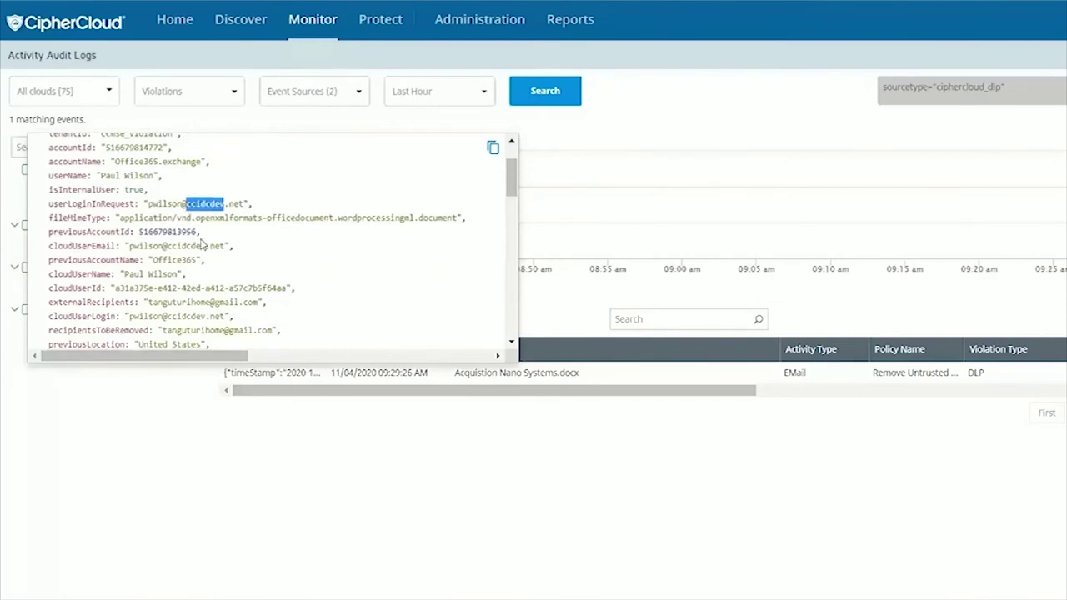
scroll(201, 242, down, 2)
click(117, 277)
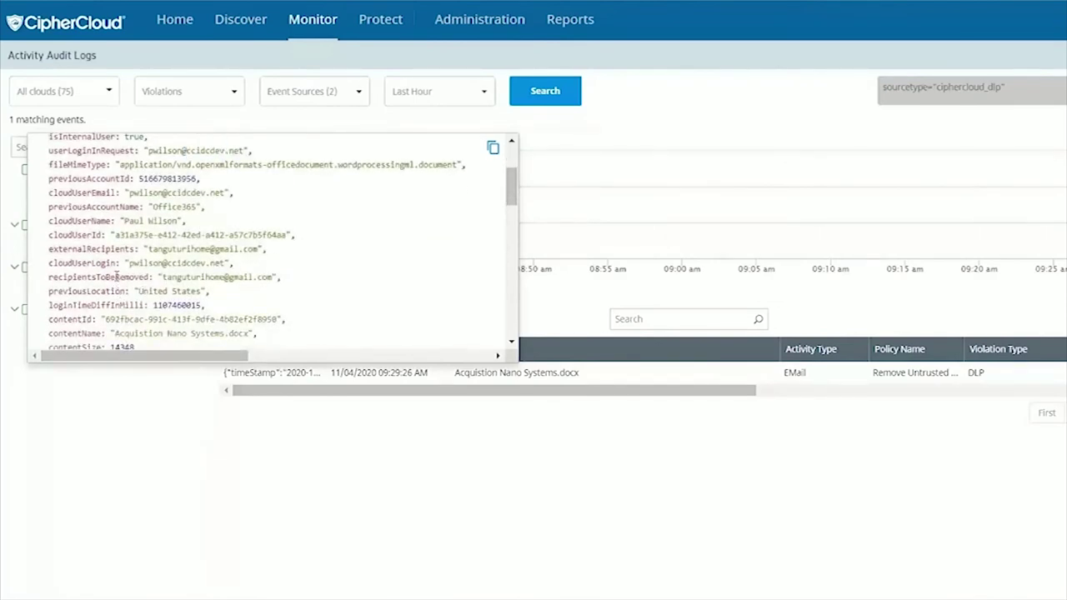
double_click(117, 277)
double_click(197, 277)
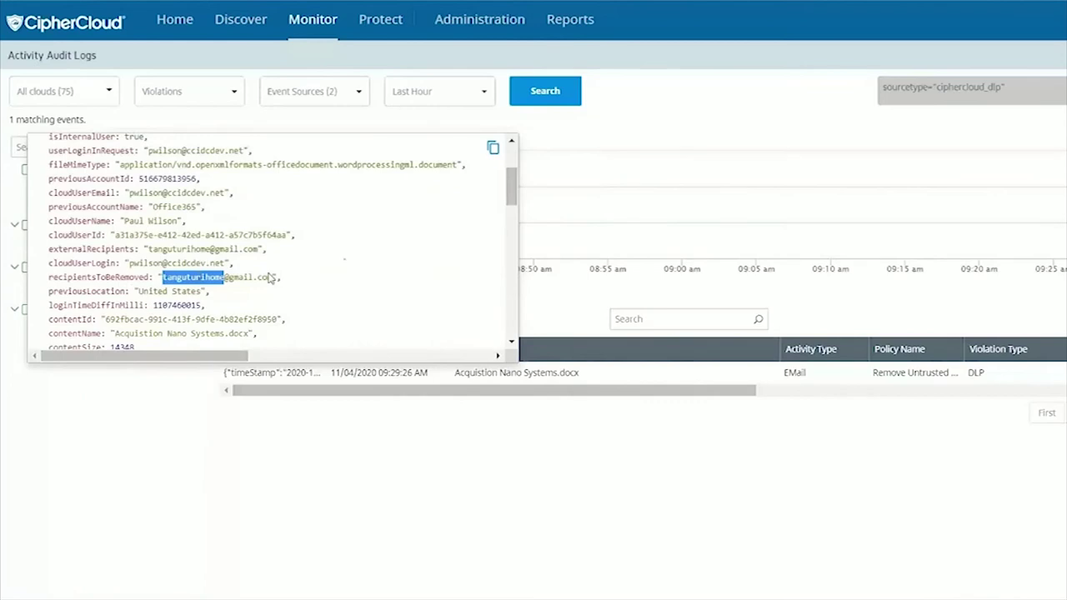
- Highlight the file name and the policy 'Remove Untrusted Users from PCI Emails' in the record
scroll(284, 267, down, 3)
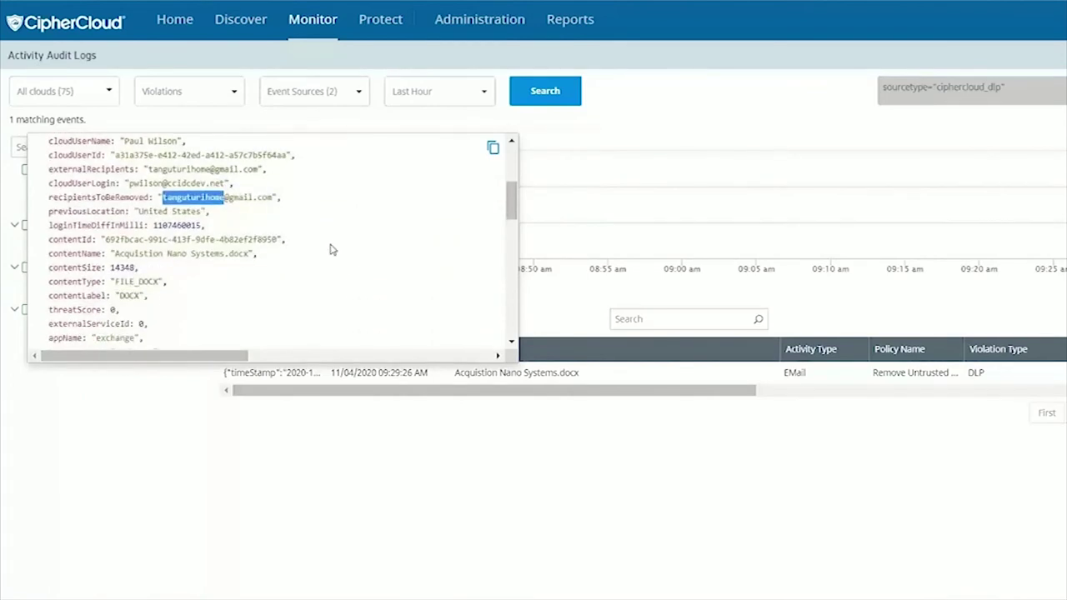
double_click(204, 253)
scroll(236, 300, down, 1)
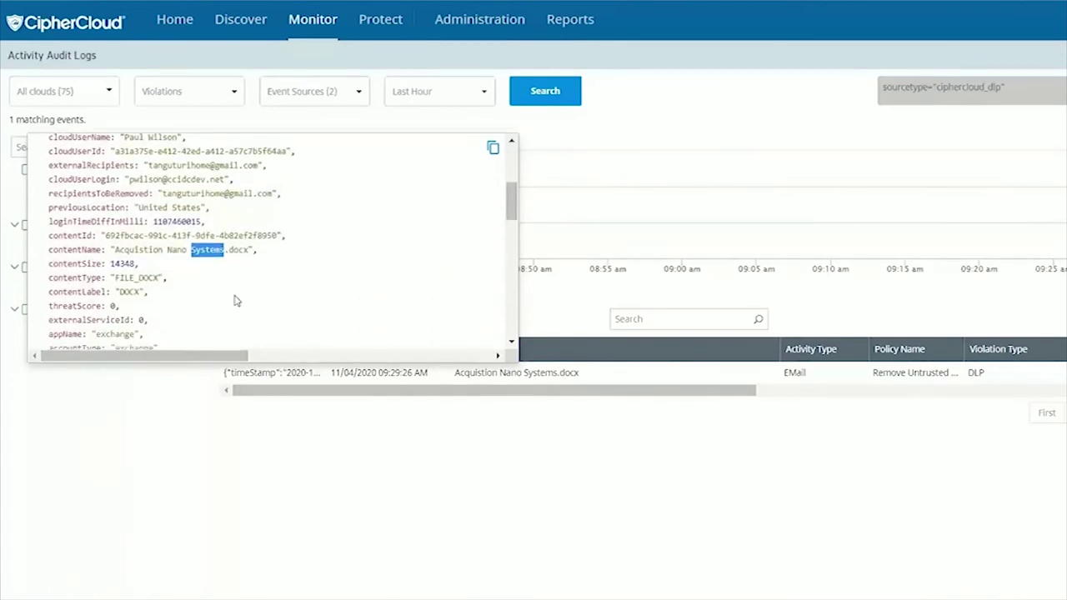
scroll(236, 301, down, 5)
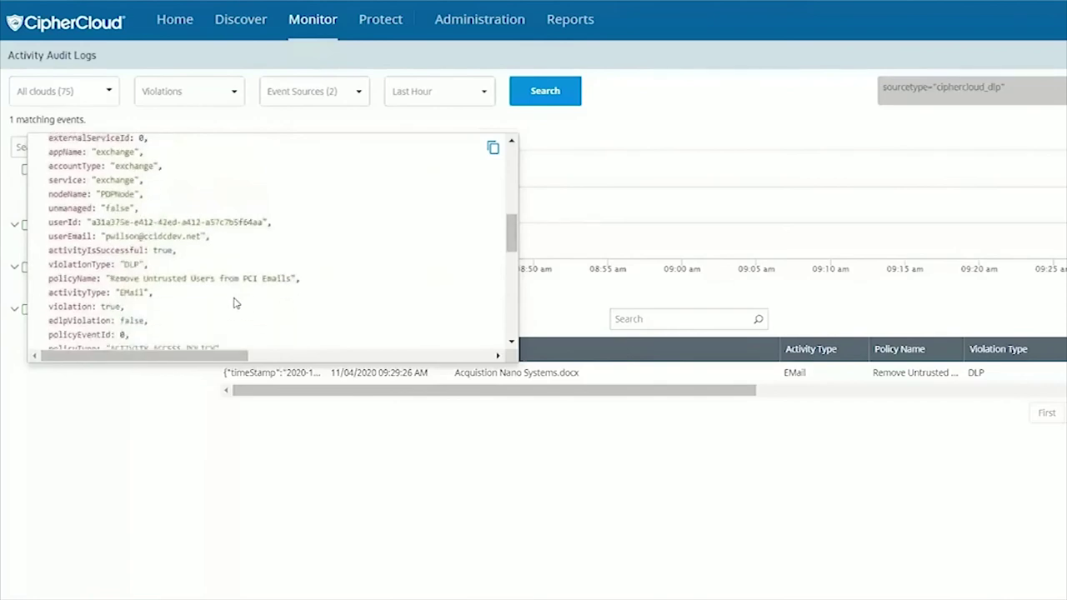
scroll(232, 300, down, 1)
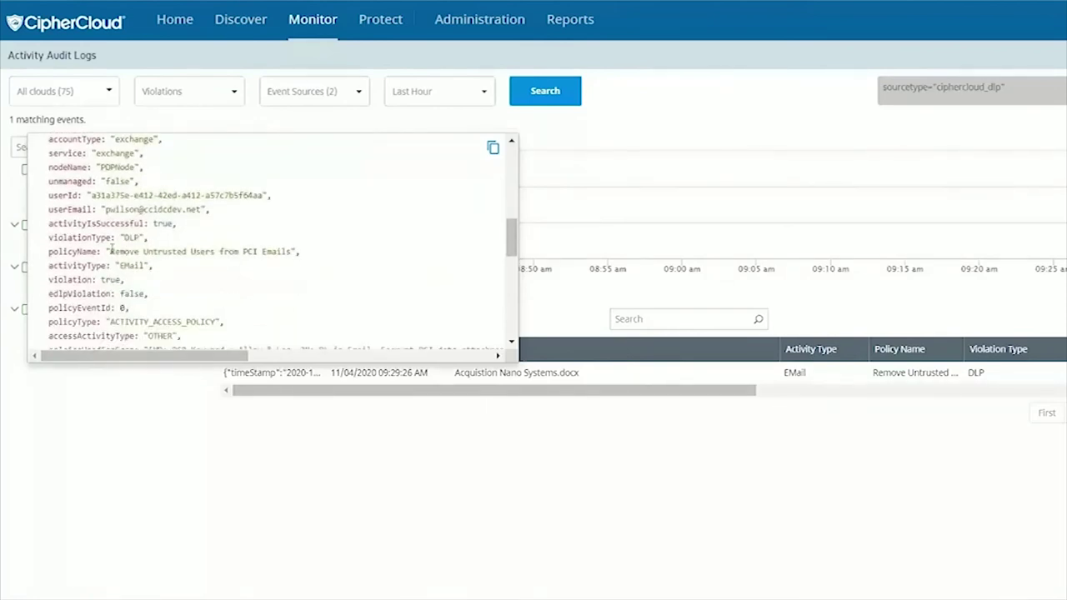
drag(111, 250, 292, 251)
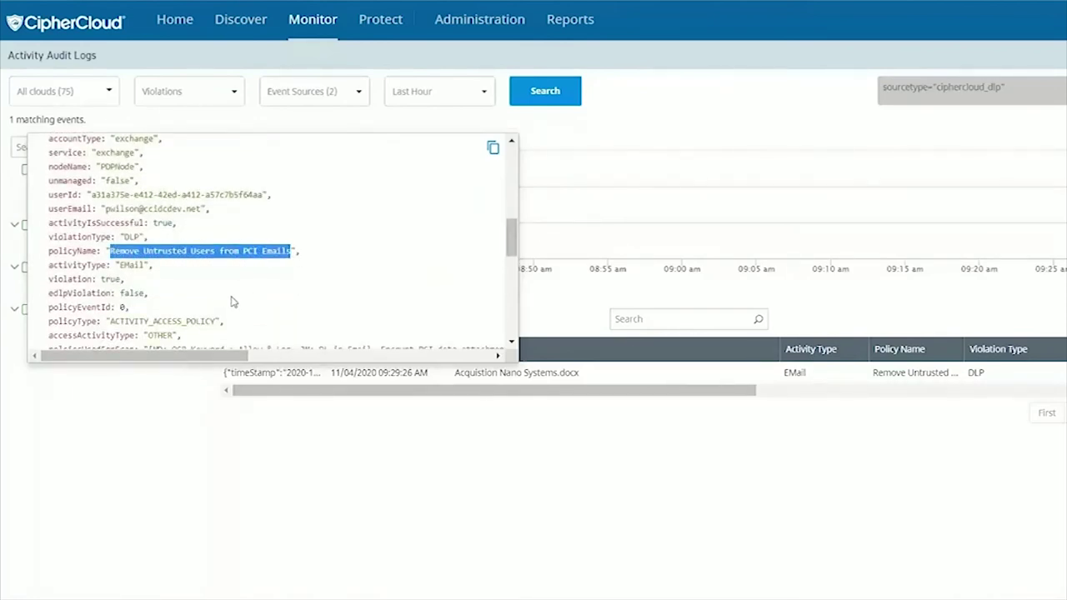
scroll(233, 301, down, 4)
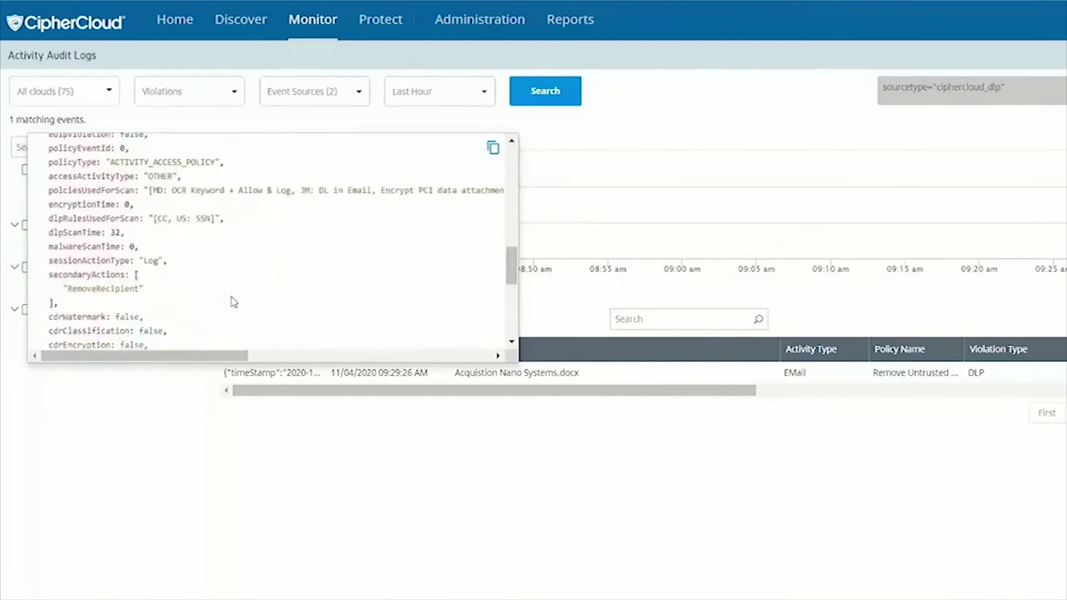
scroll(231, 302, down, 2)
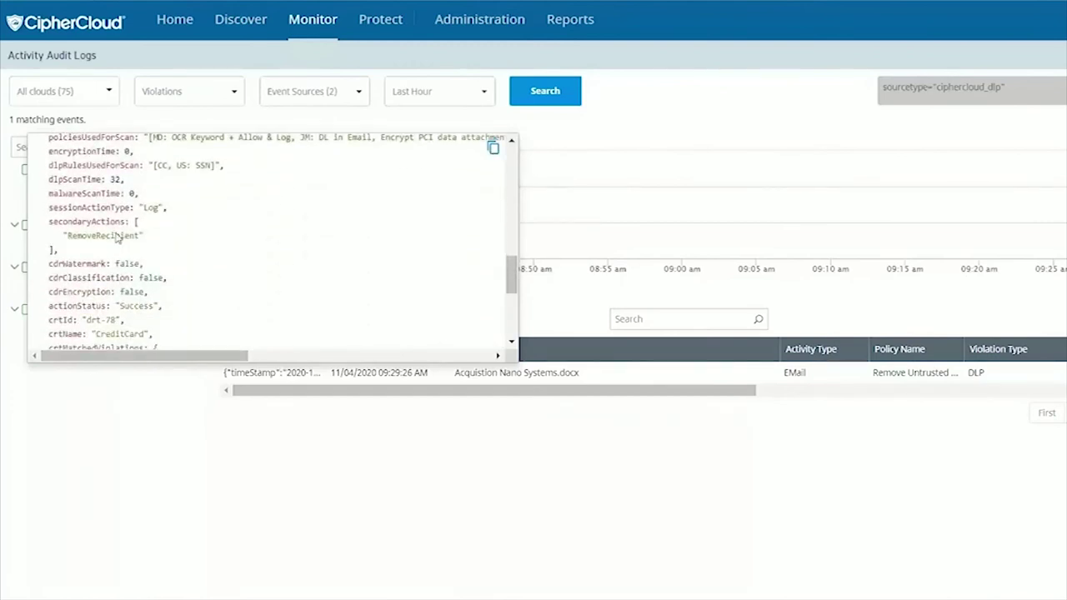
- Highlight the RemoveRecipient action and CreditCard rule, then close the record for Content Rule Management
double_click(116, 237)
scroll(163, 250, down, 3)
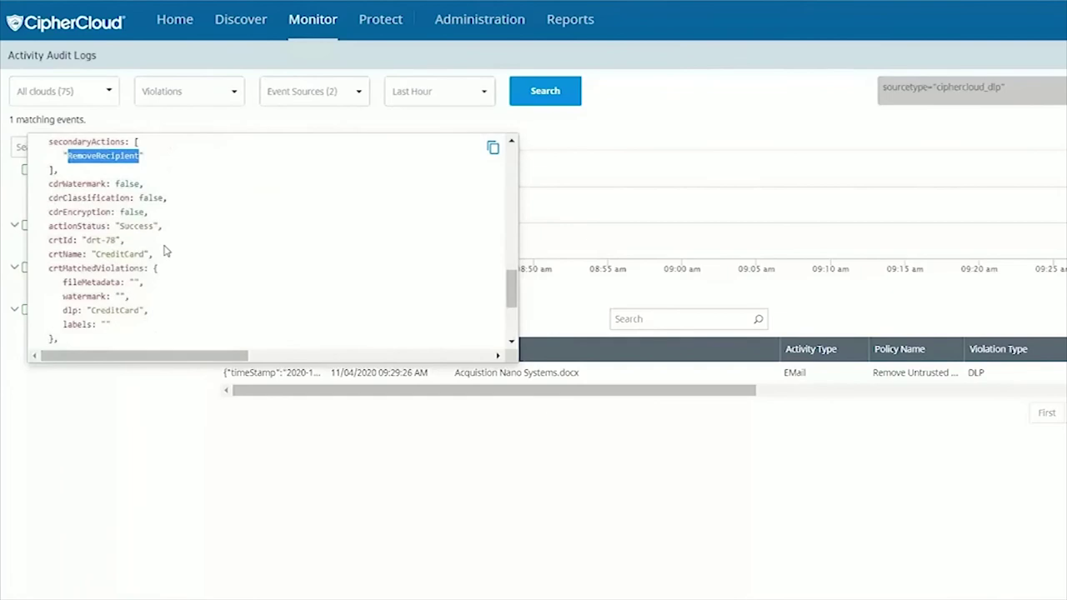
double_click(119, 201)
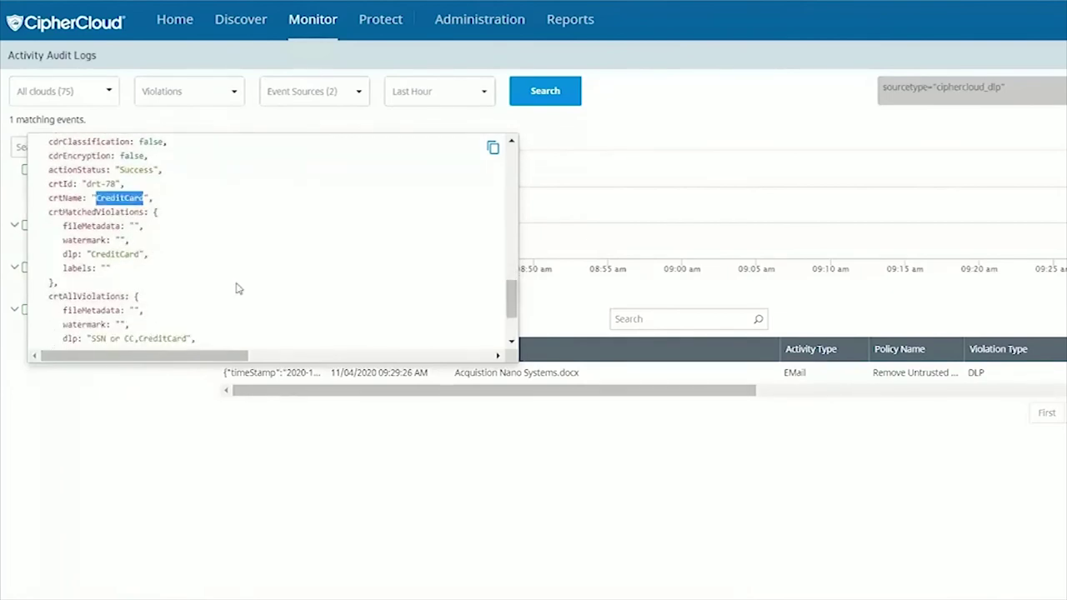
scroll(238, 288, down, 2)
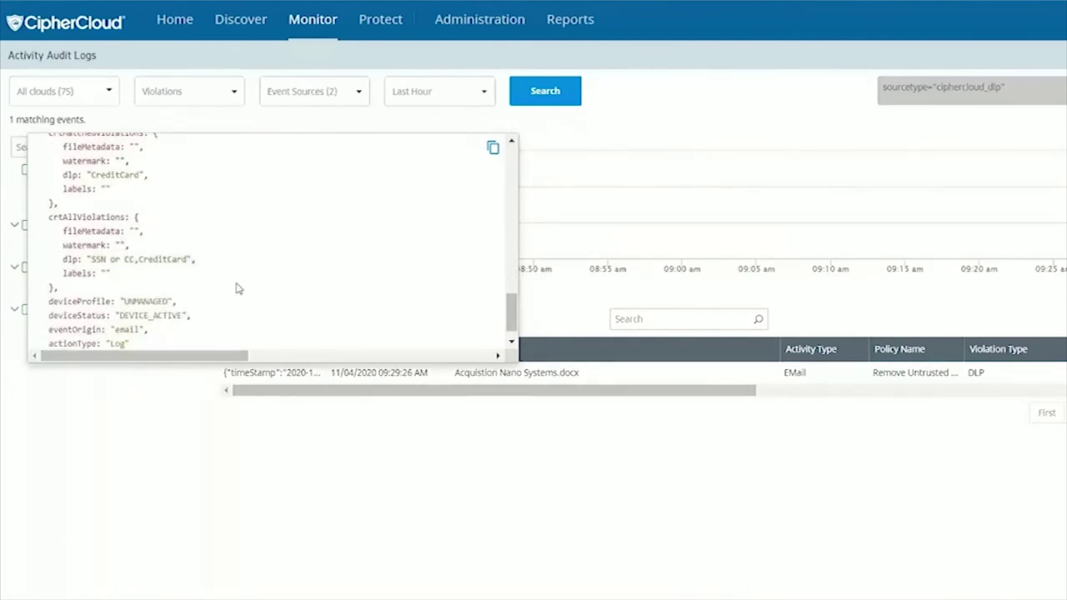
click(380, 20)
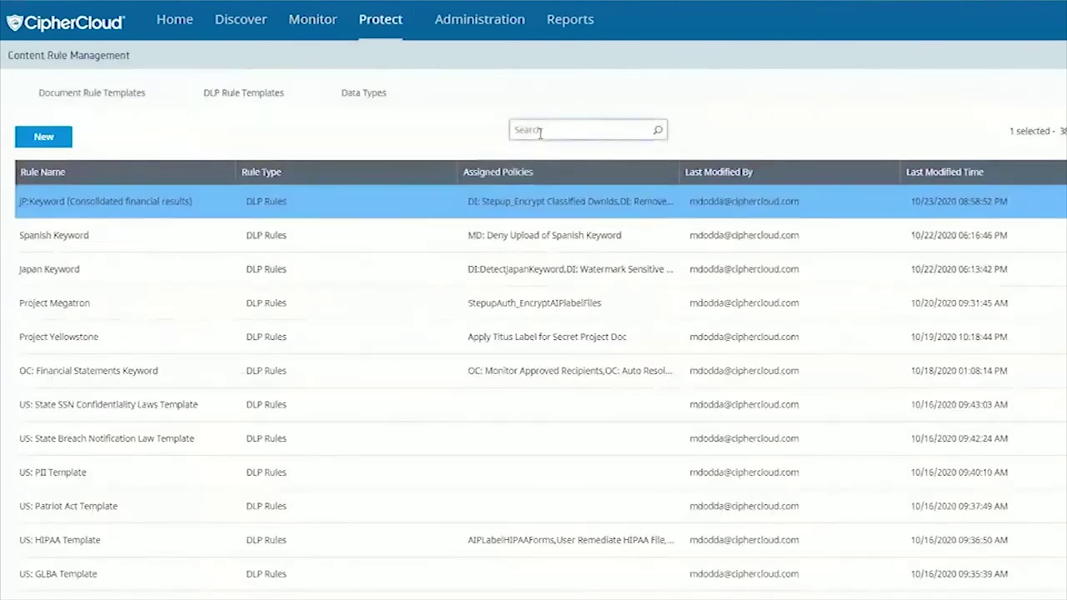
- Filter content rules by 'HIPAA' and open the US: HIPAA Template rule
click(540, 133)
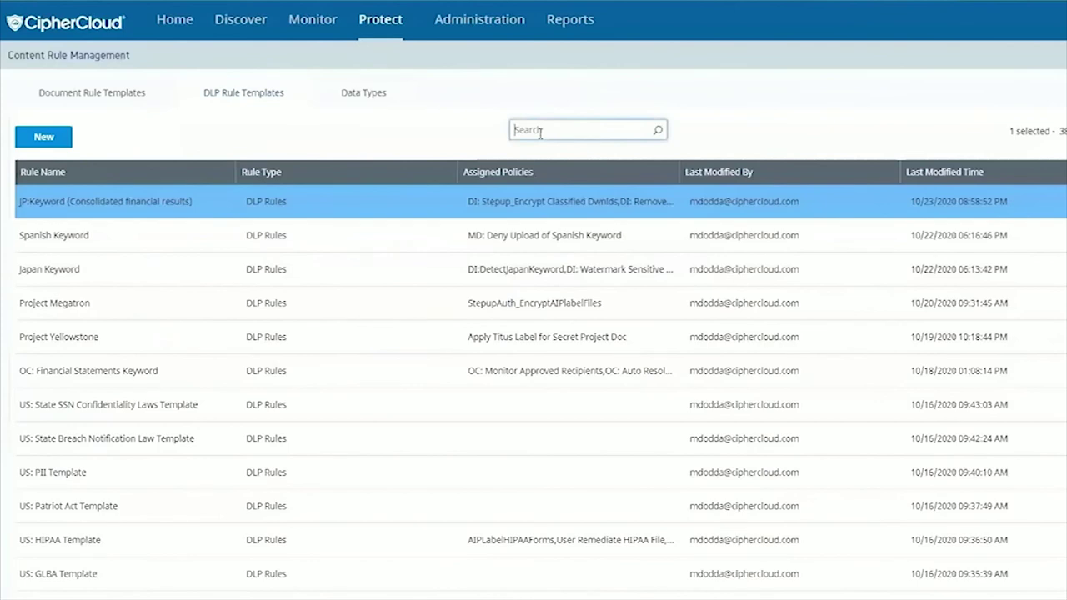
text(HIPAA)
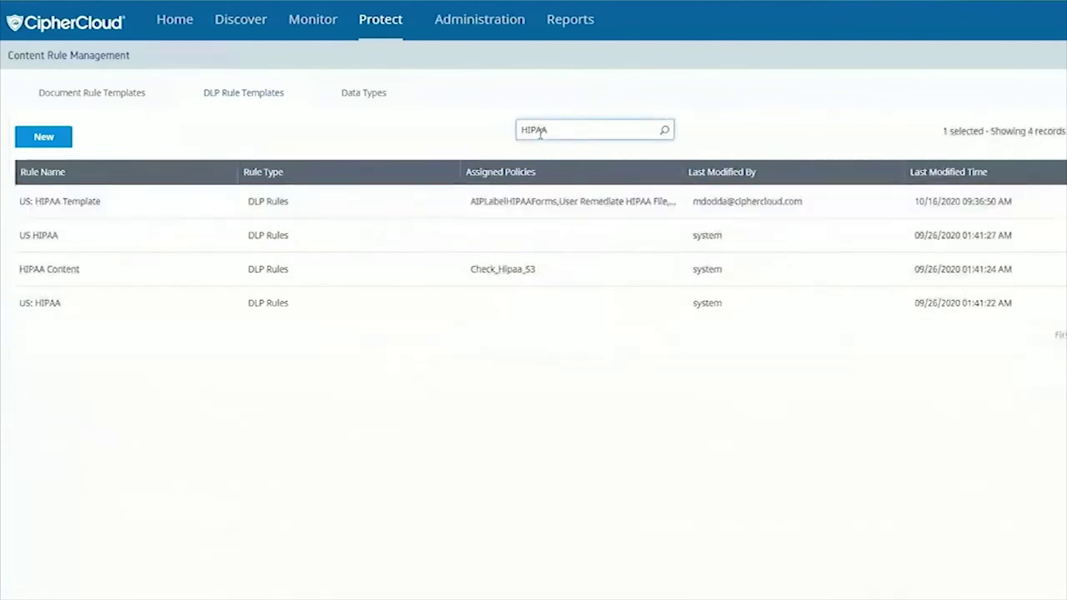
click(155, 200)
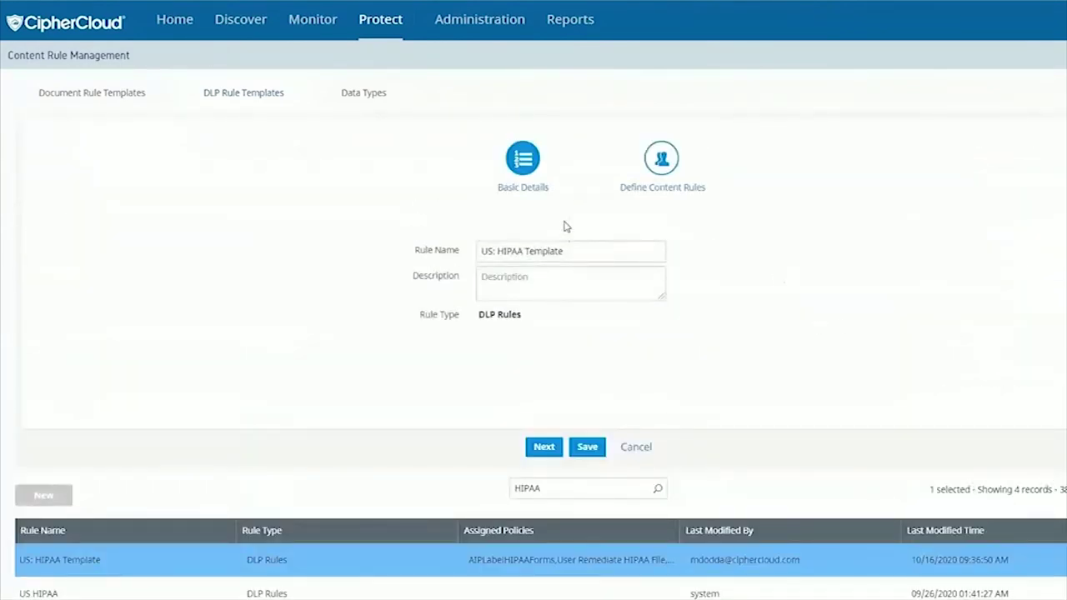
- Browse the HIPAA Template's three rule groups, leaving group 1's second rule as Dictionary
click(661, 159)
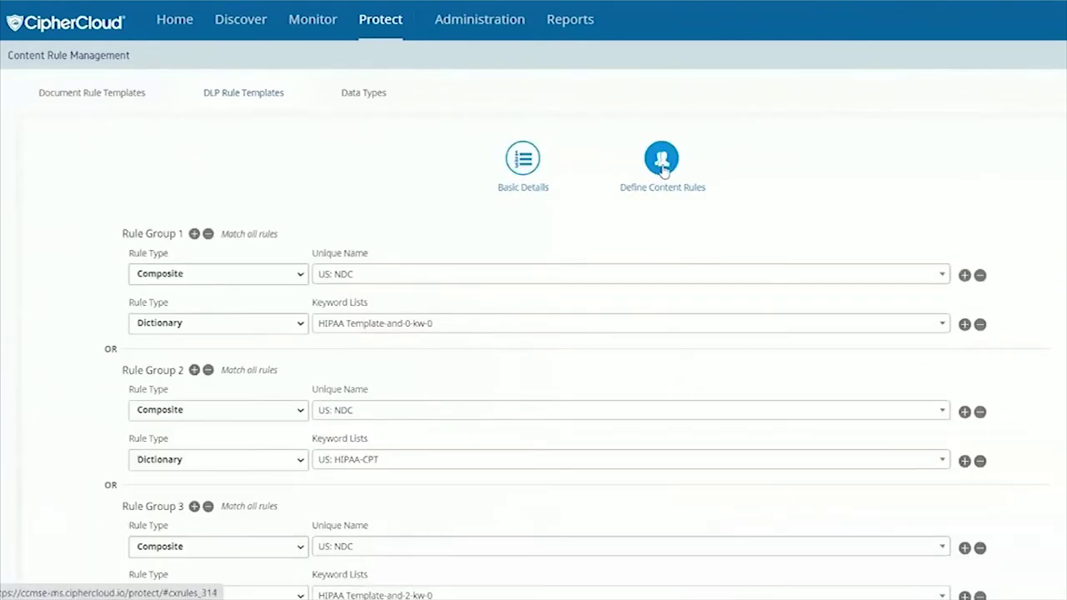
scroll(464, 288, down, 1)
scroll(434, 275, down, 2)
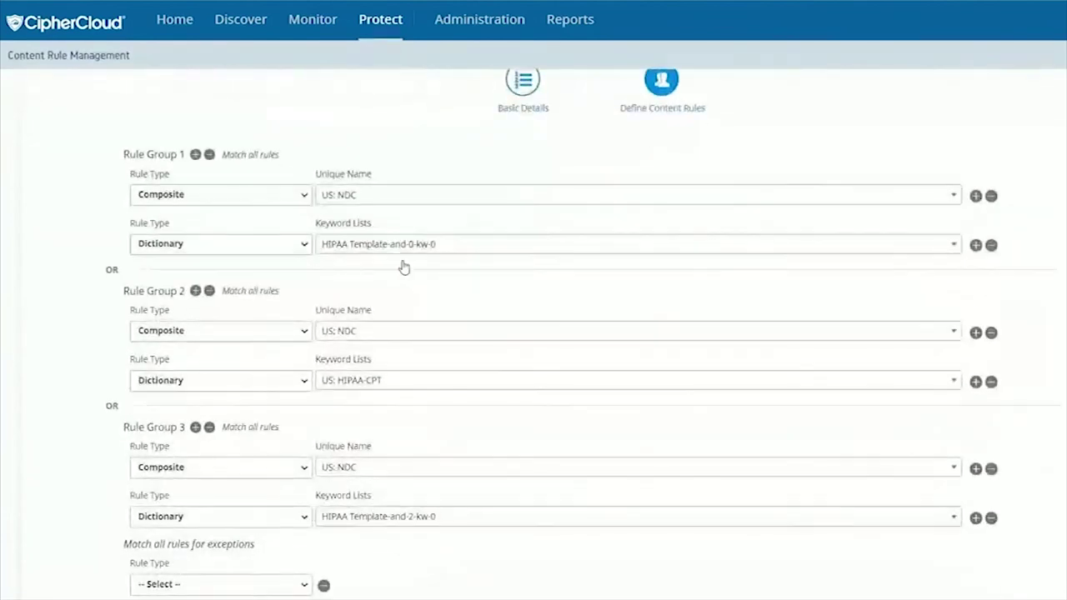
scroll(466, 274, down, 2)
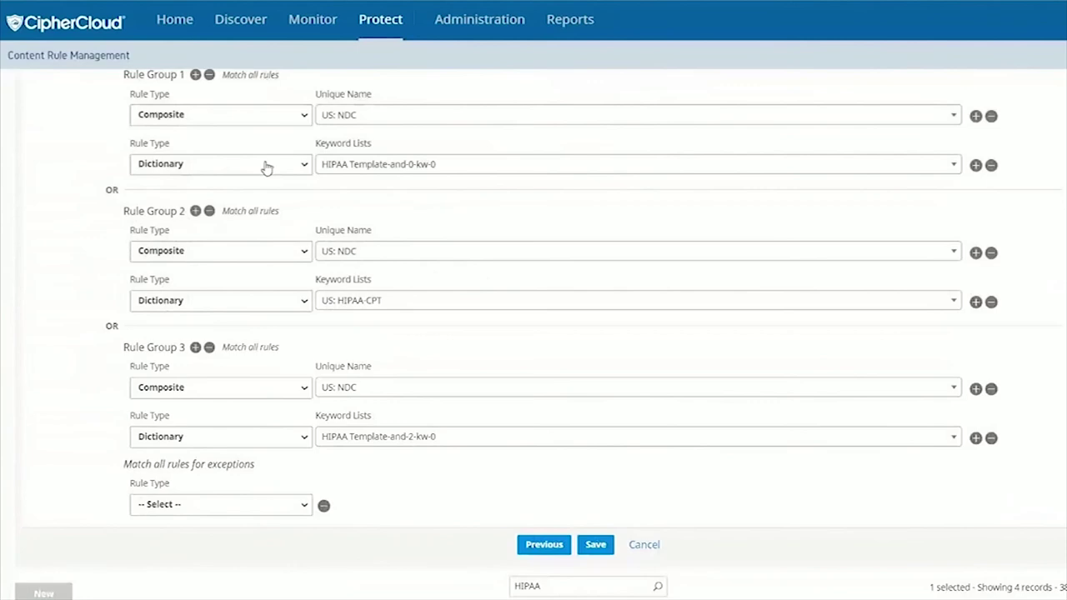
click(266, 166)
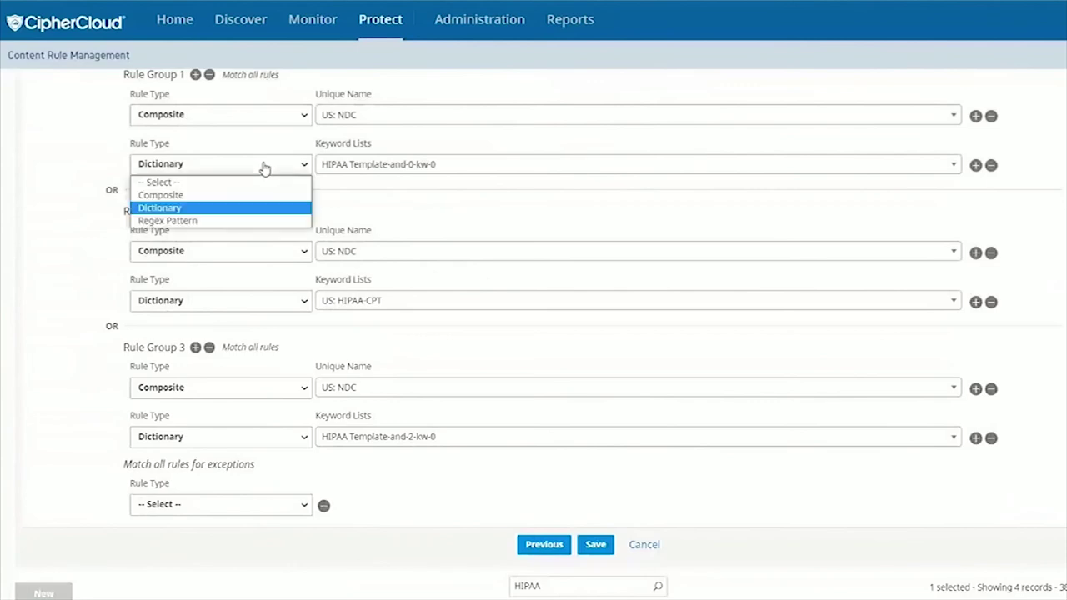
click(471, 201)
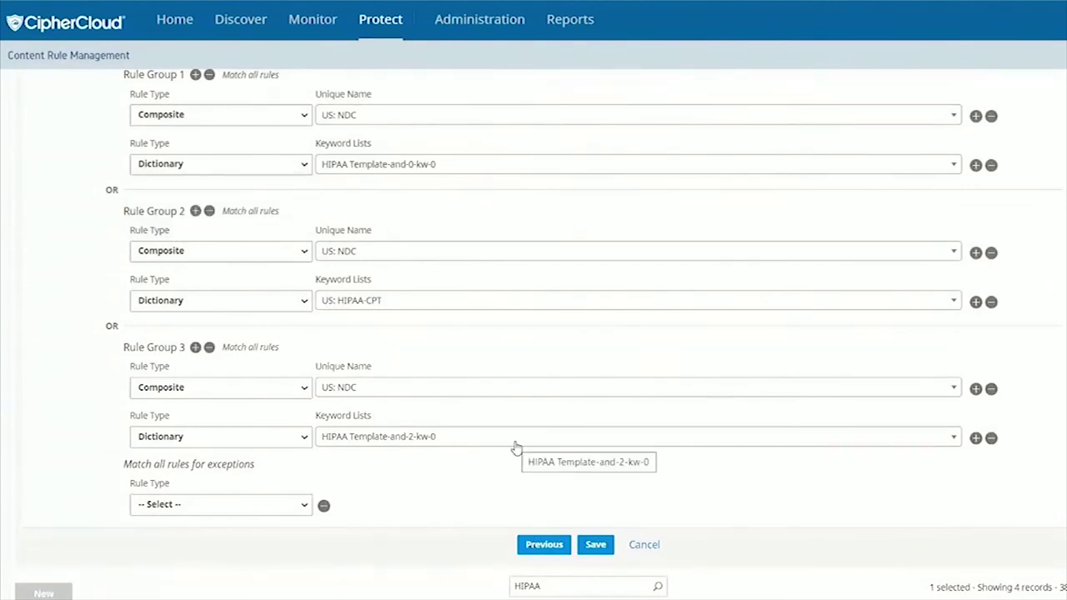
- Discard the HIPAA Template rule edits without saving and go to Data Types
scroll(512, 446, down, 1)
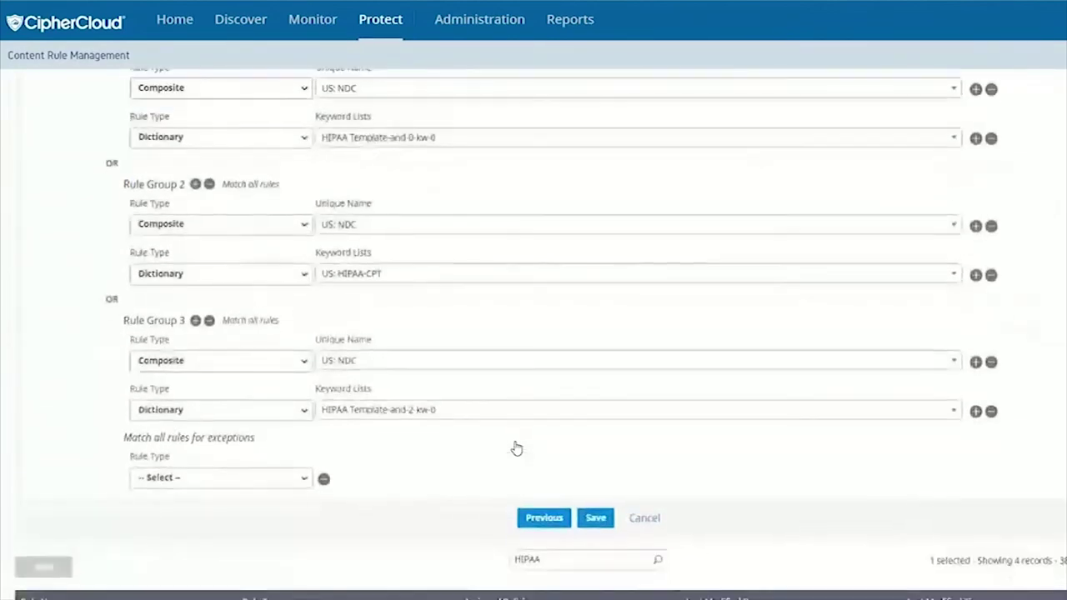
click(643, 520)
click(583, 226)
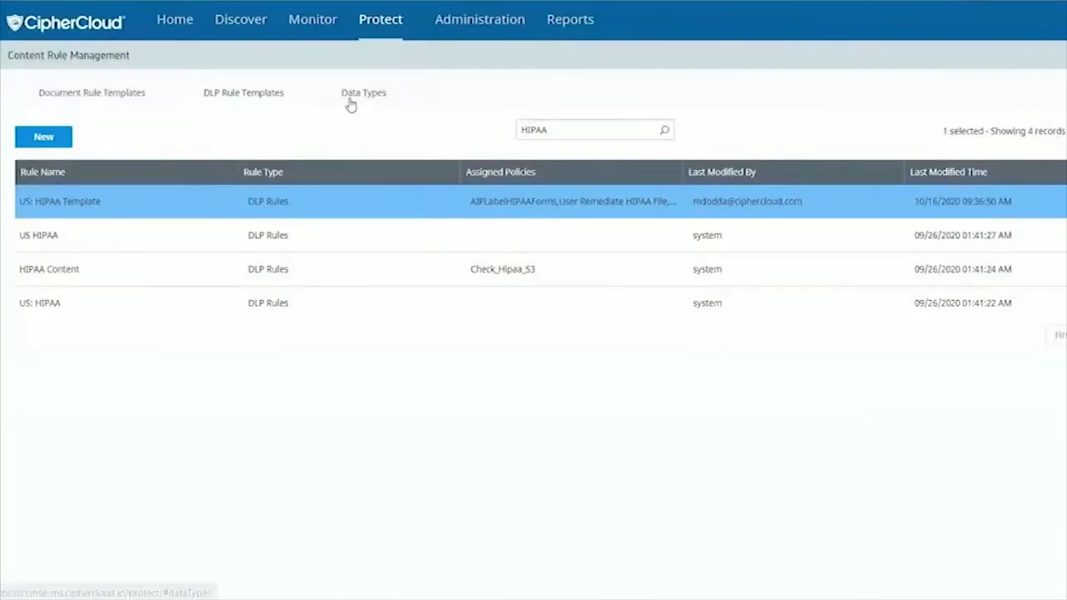
click(350, 98)
- Open the US HIPAA-and-2-kw-0 data type and browse its 2281-keyword list
click(564, 130)
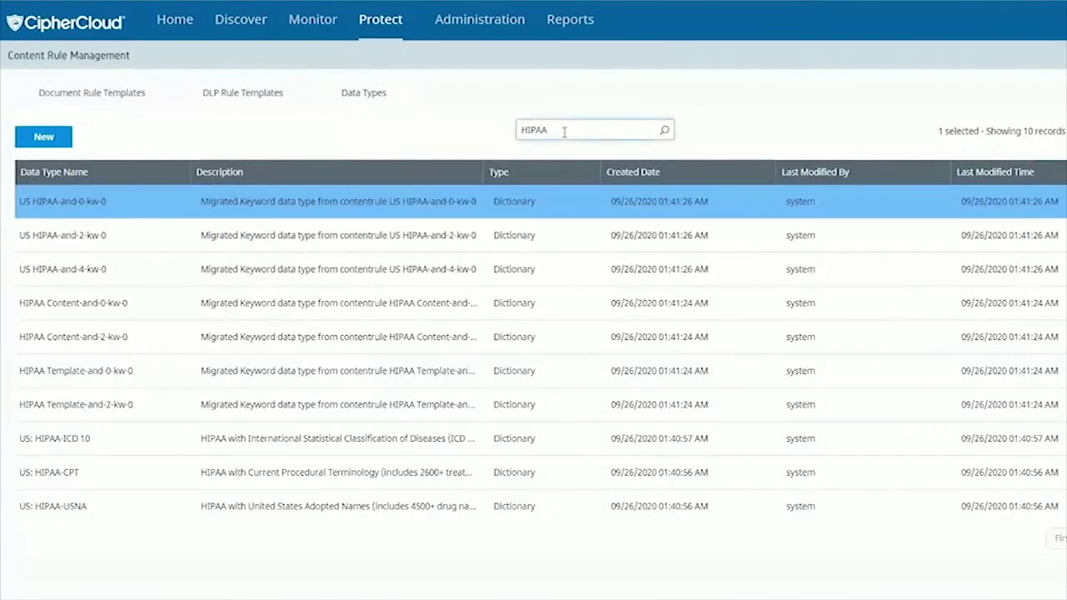
click(398, 217)
click(739, 227)
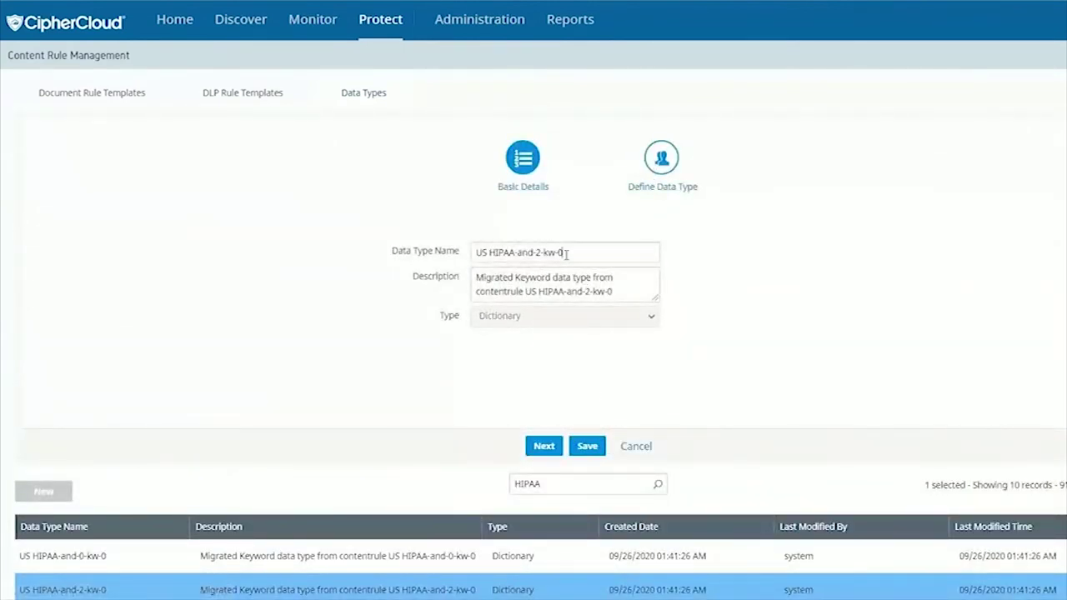
click(661, 158)
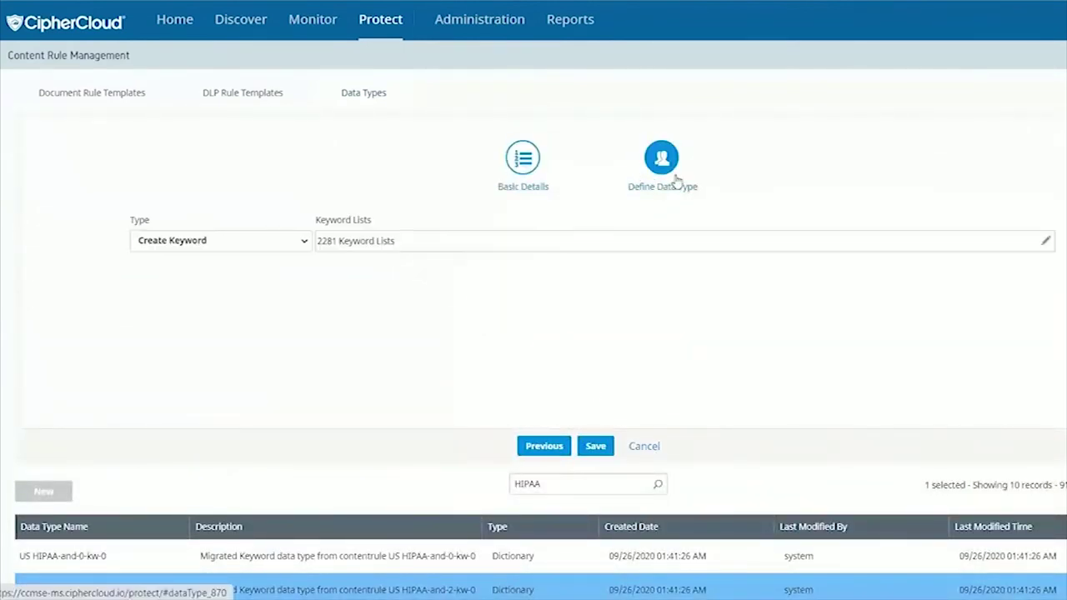
click(1043, 244)
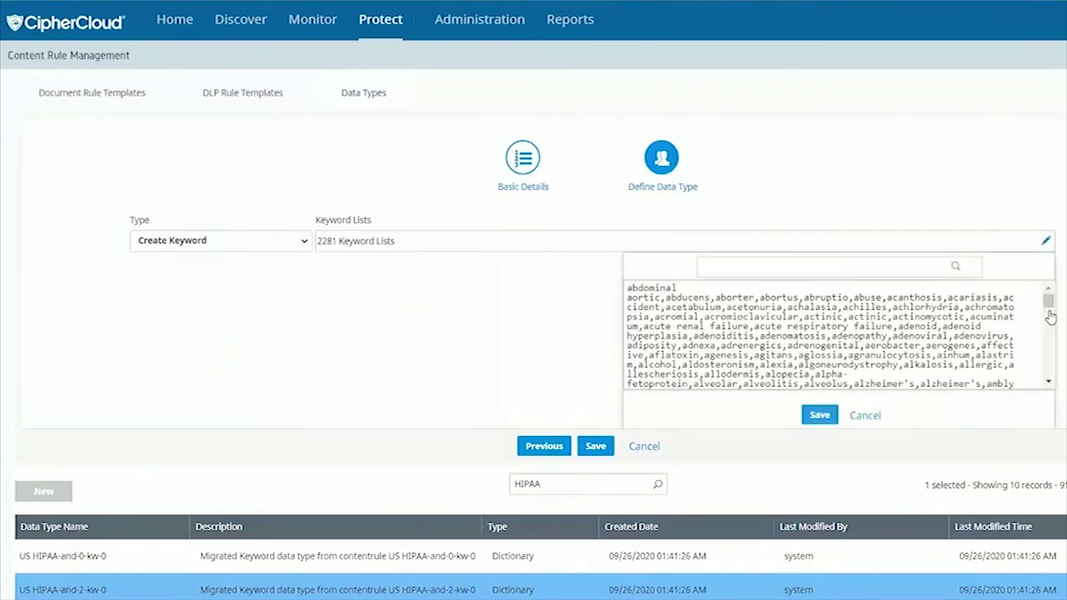
scroll(1048, 317, down, 5)
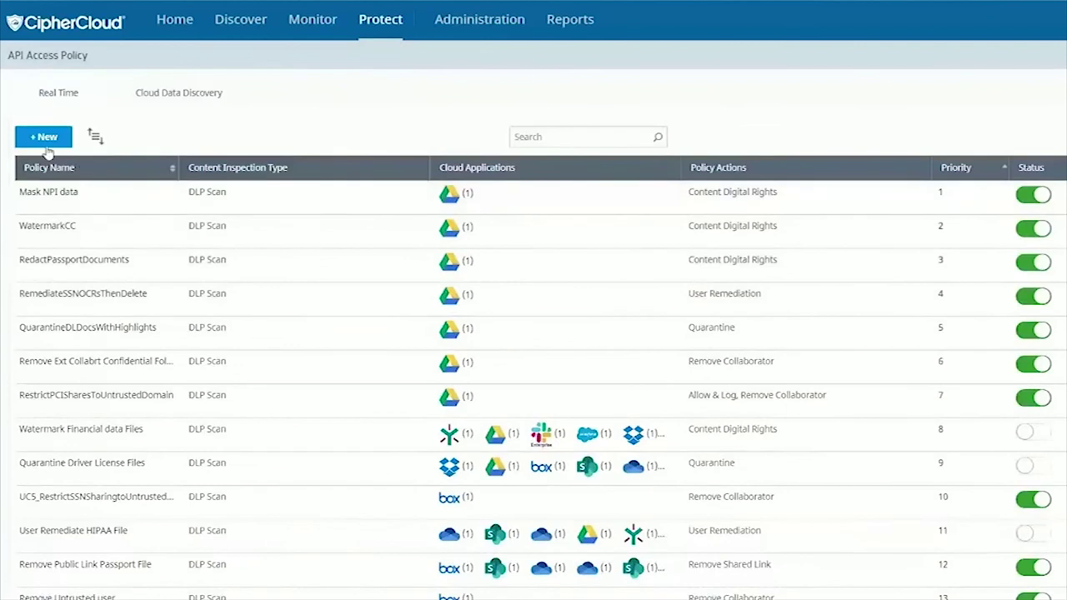
- Create policy 'ePHIPolicy' with description 'PHI Information' and DLP Scan inspection, then continue
click(45, 140)
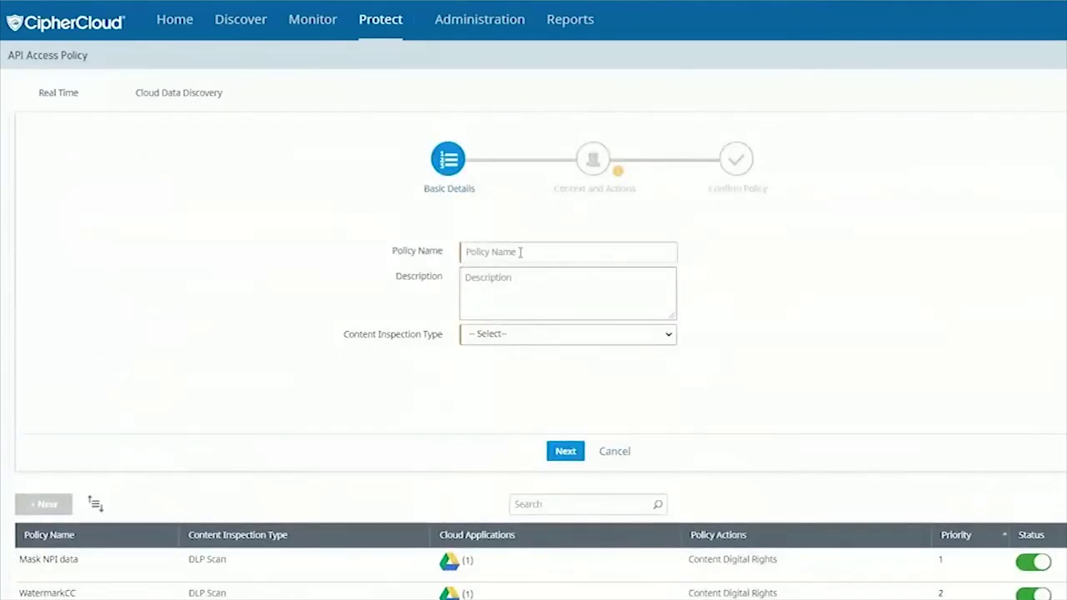
click(520, 252)
text(ePHIPolicy)
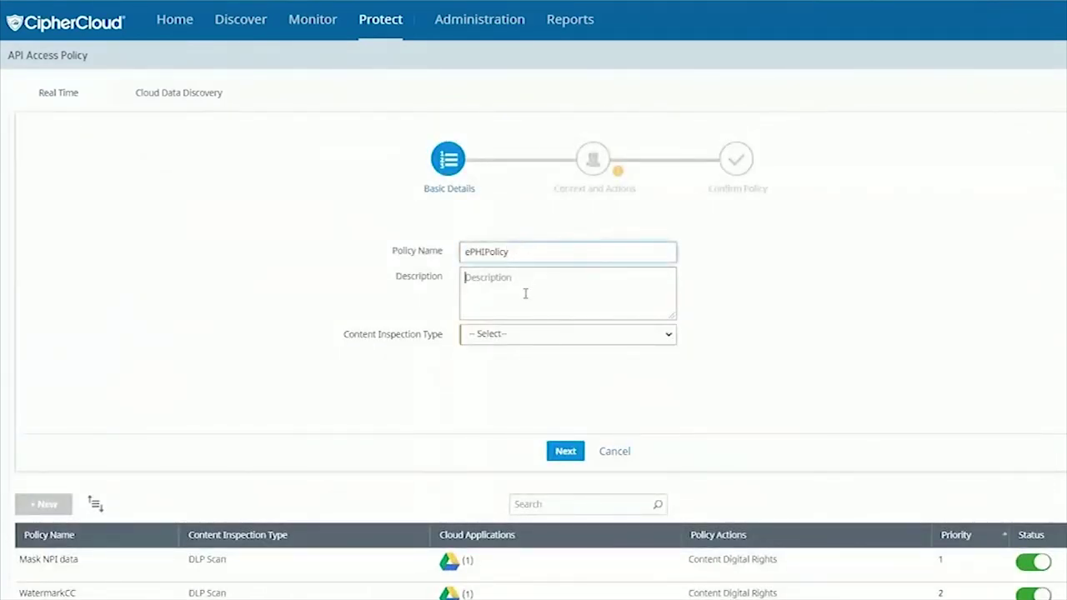
text(PHI Information)
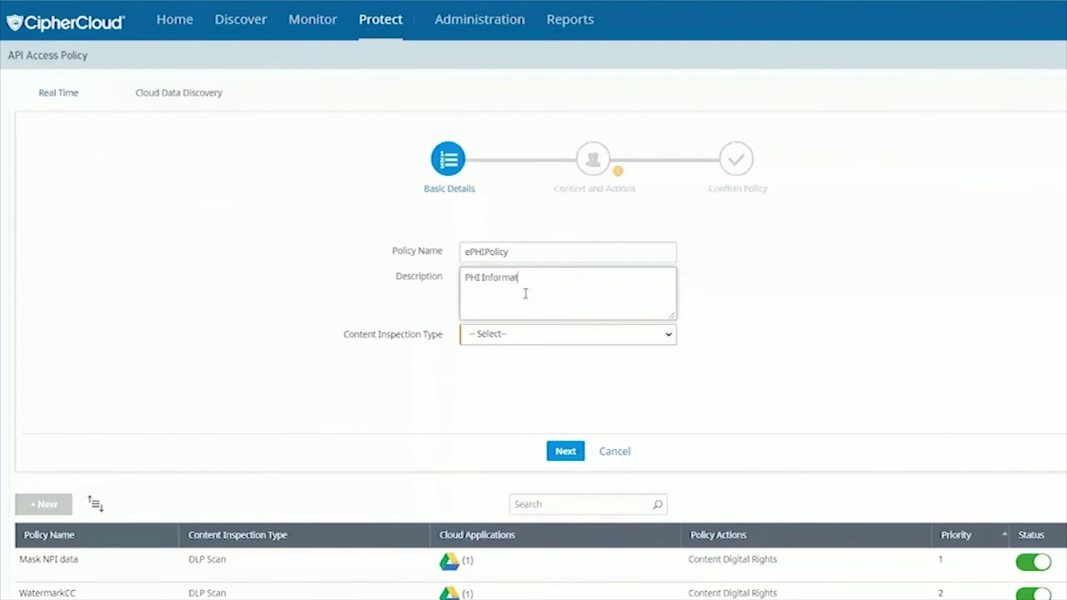
click(530, 341)
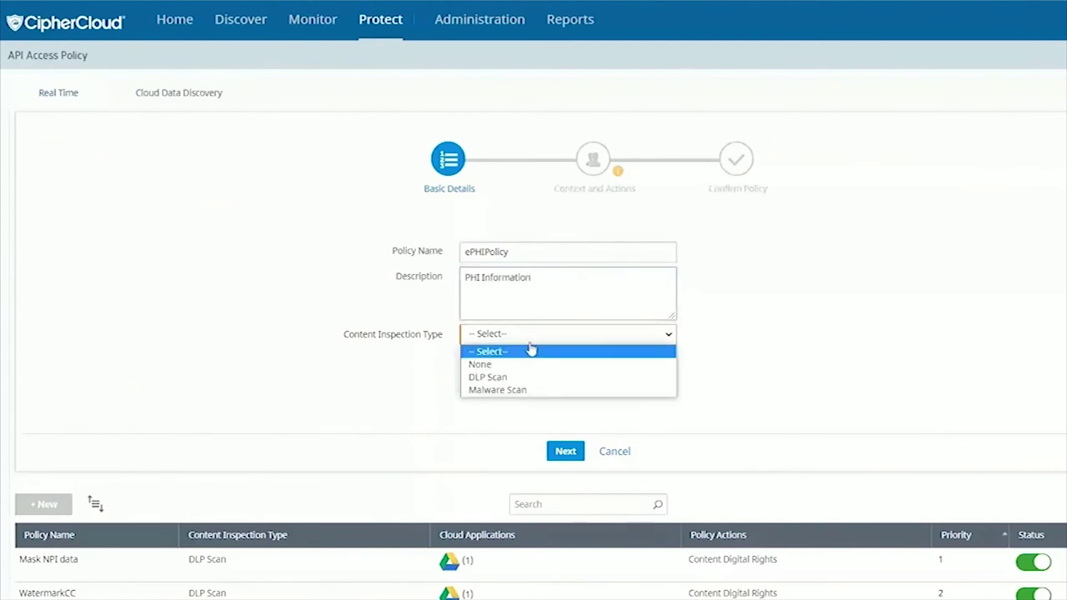
click(490, 377)
click(562, 450)
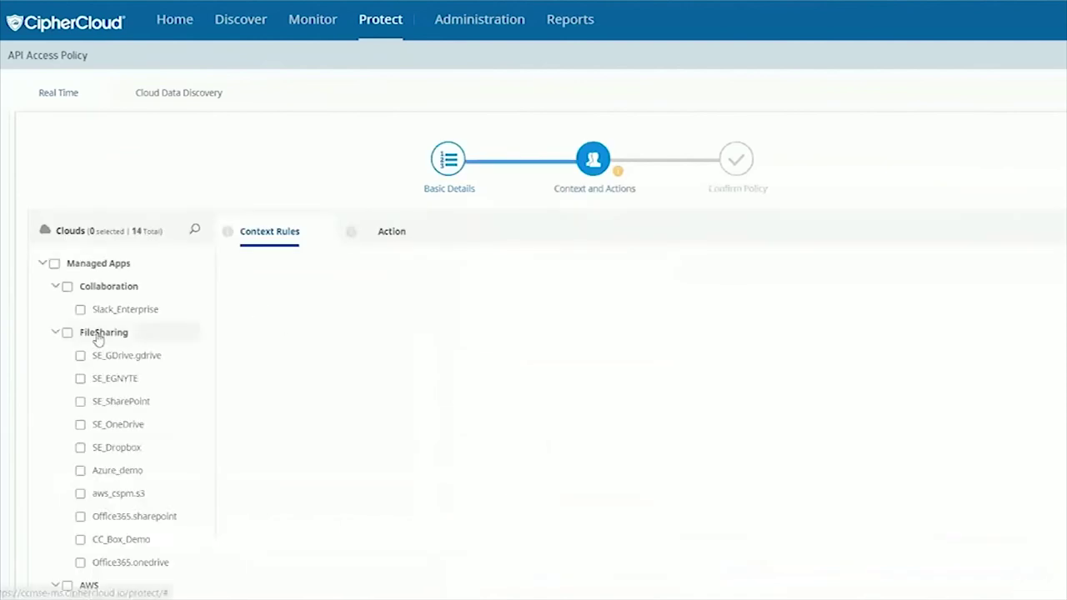
- Apply ePHIPolicy to CC_Box_Demo with Unstructured Data as the data type
scroll(95, 340, down, 2)
click(80, 381)
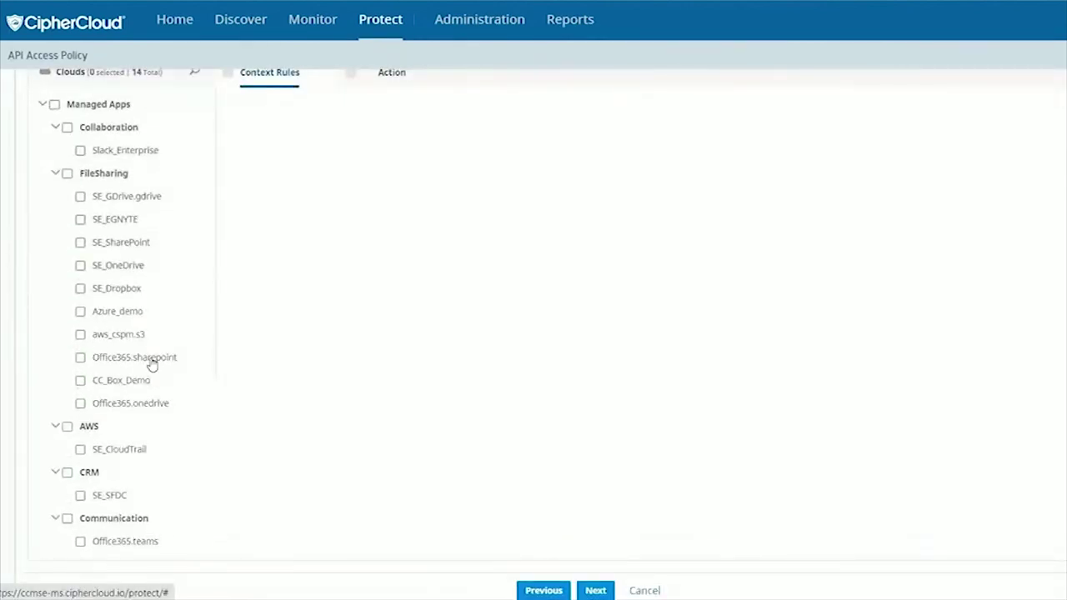
scroll(314, 348, up, 2)
click(310, 275)
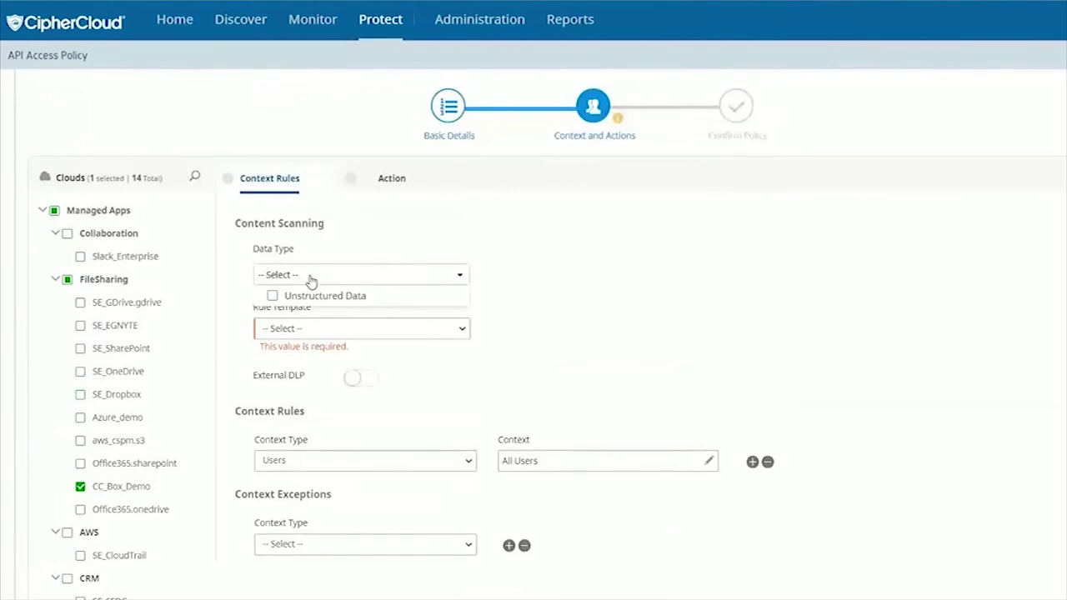
click(270, 295)
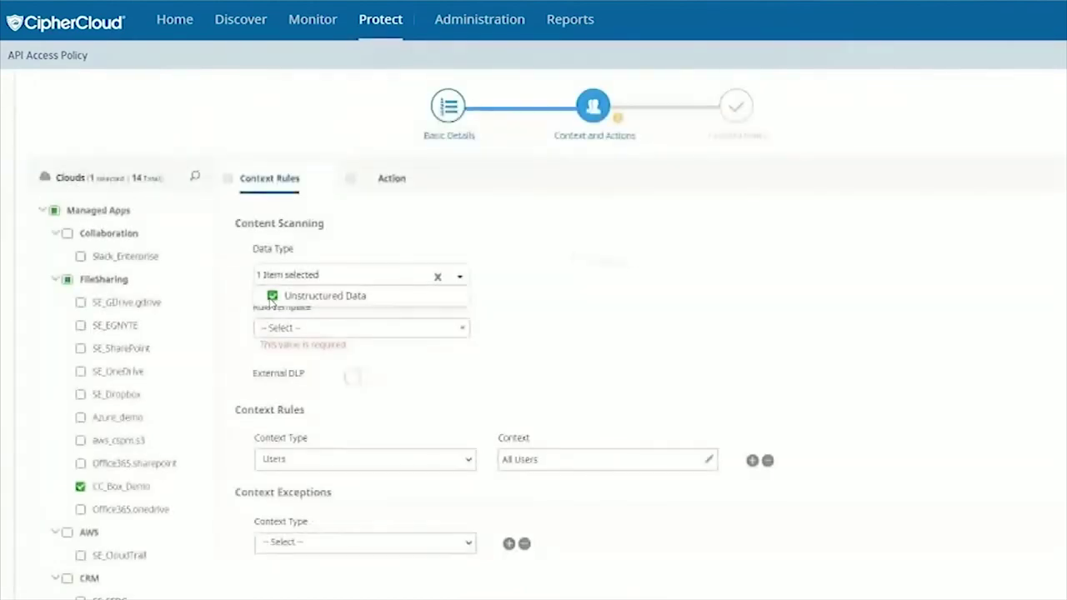
- Choose the US_HIPAA rule template and keep Users as the context type
click(353, 331)
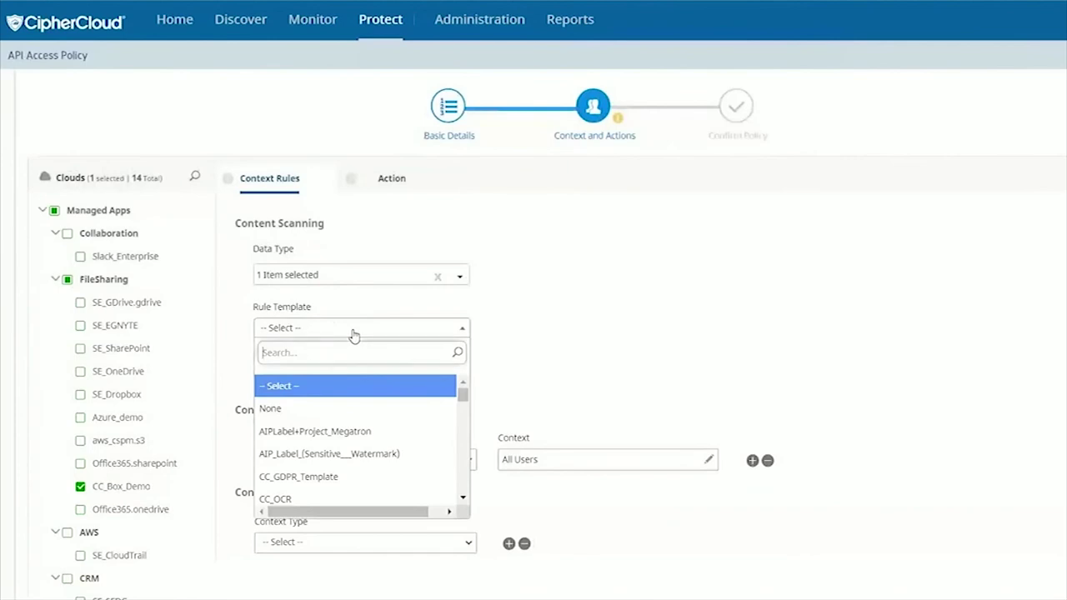
text(HIPAA)
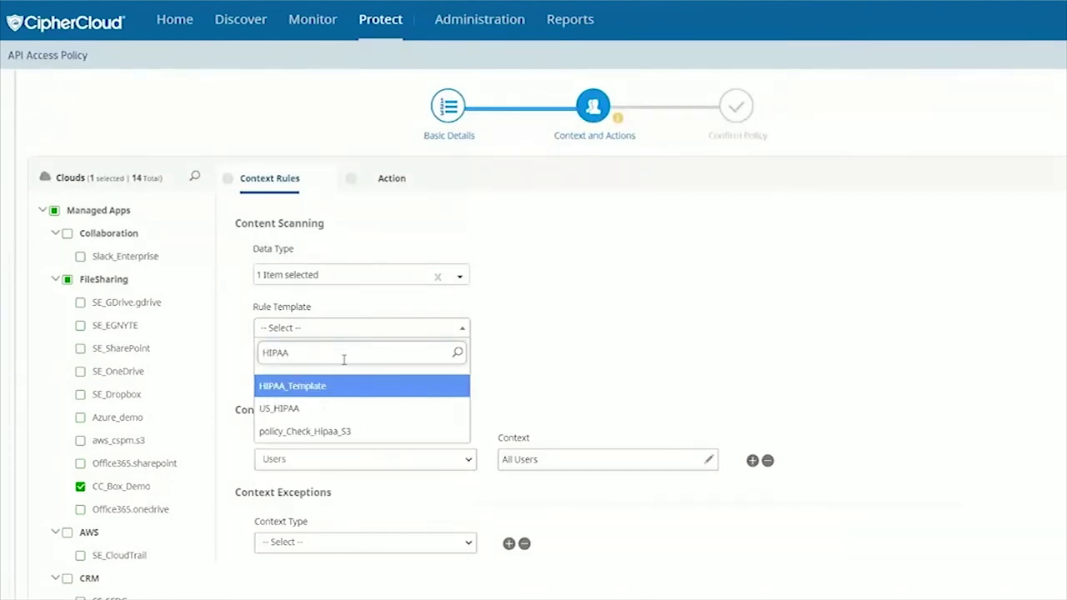
click(271, 409)
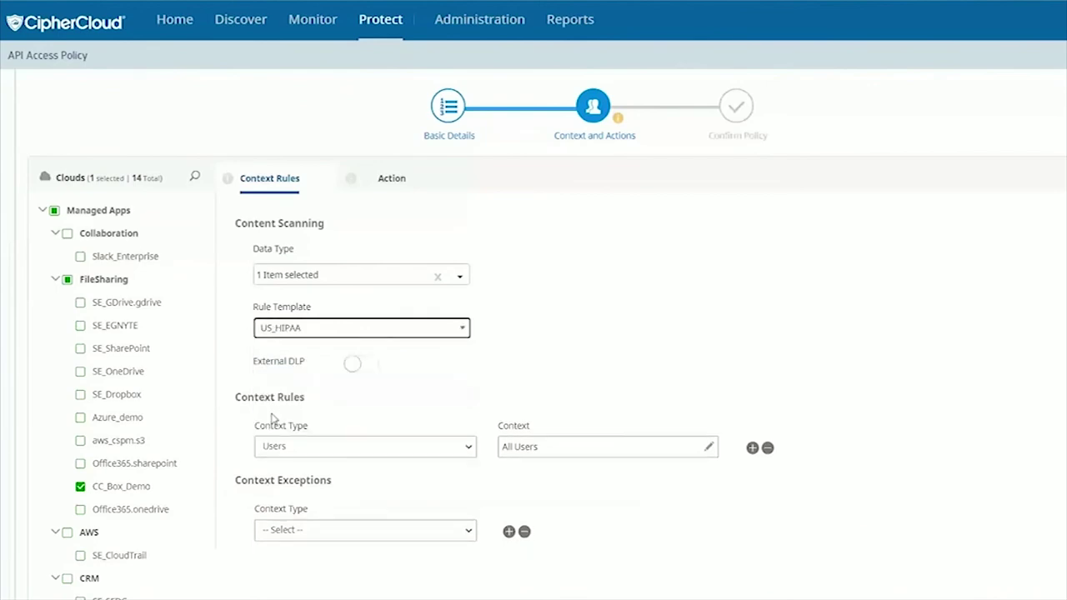
click(354, 448)
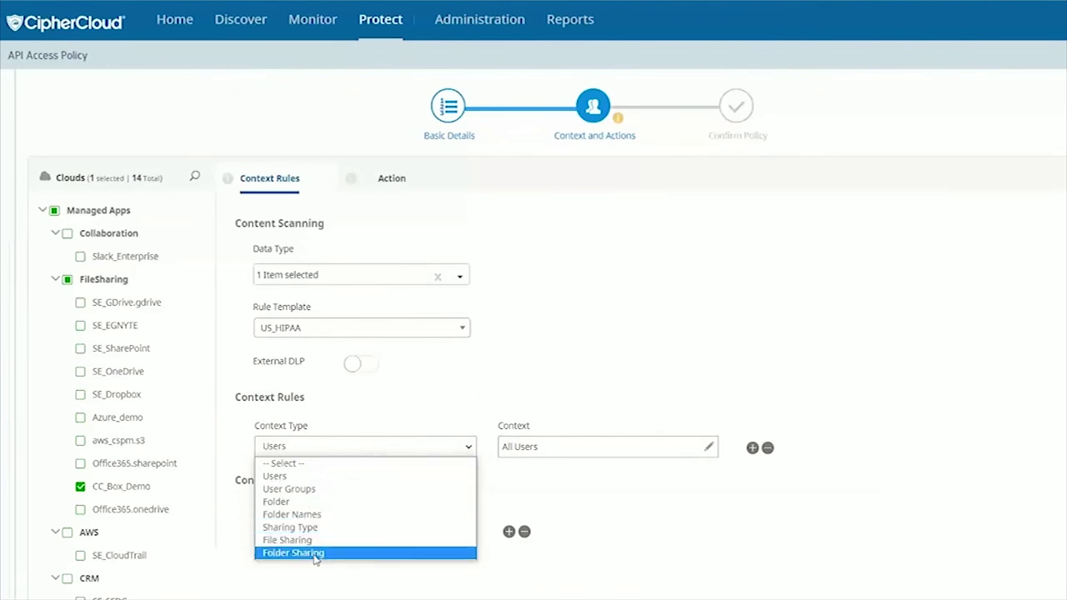
click(334, 478)
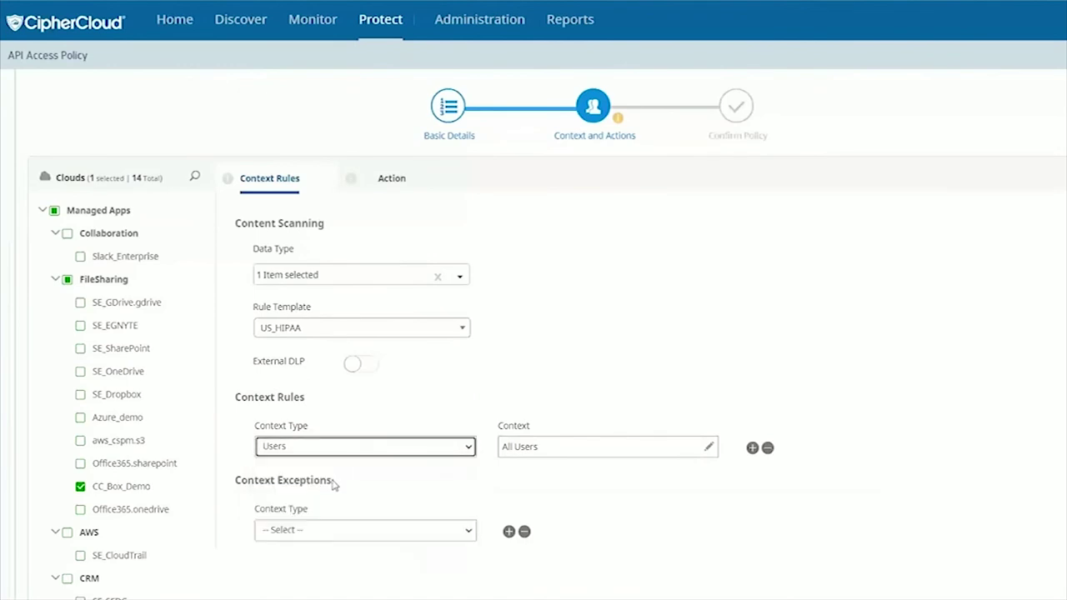
click(370, 179)
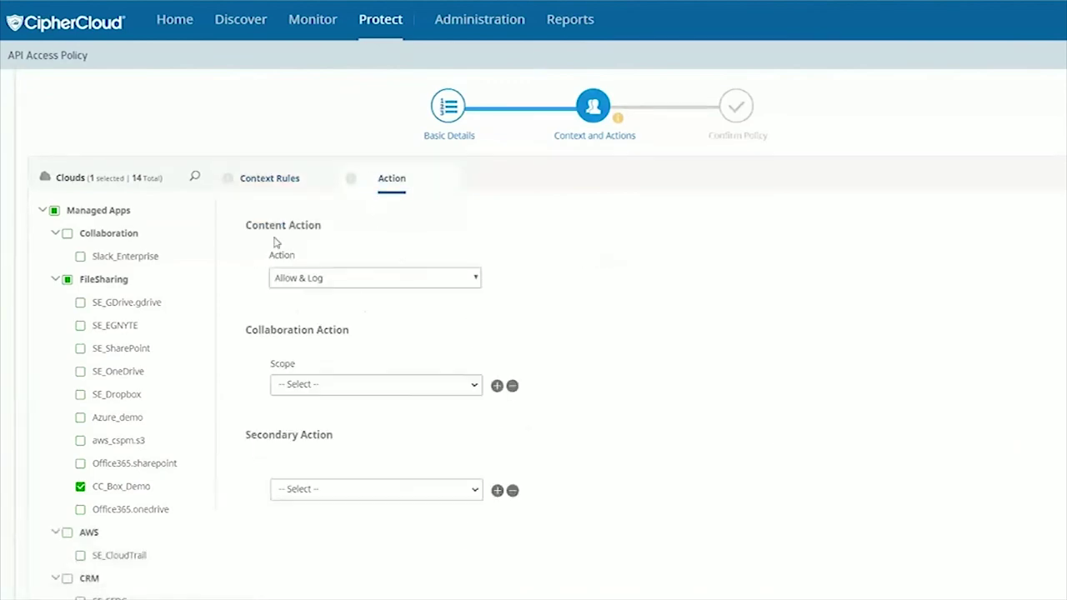
- Keep Allow & Log as the action with Internal (Remove Shared Link) collaboration scope
click(464, 281)
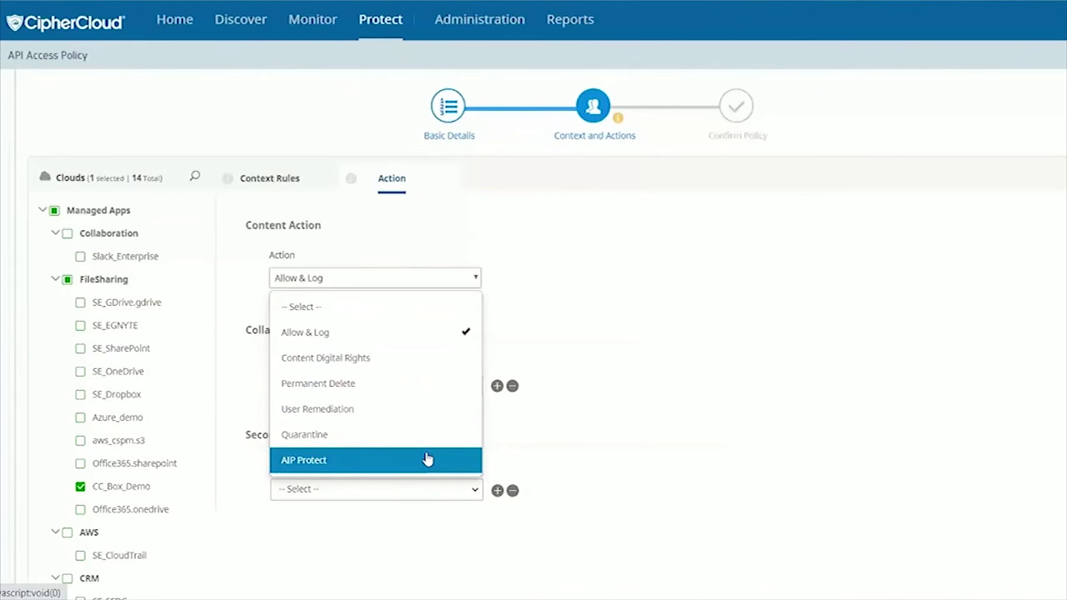
click(399, 336)
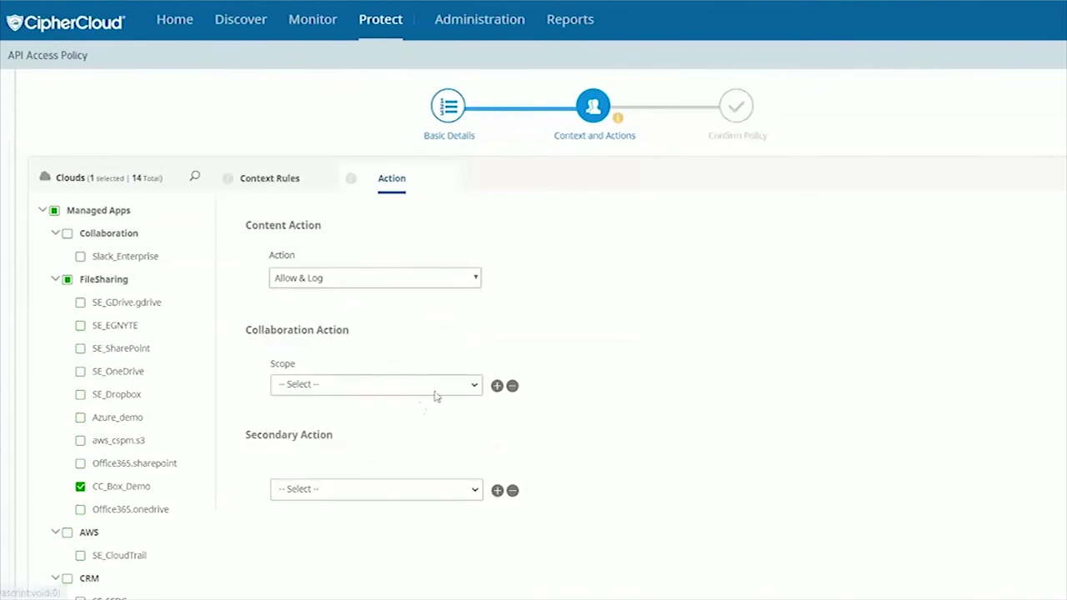
click(411, 391)
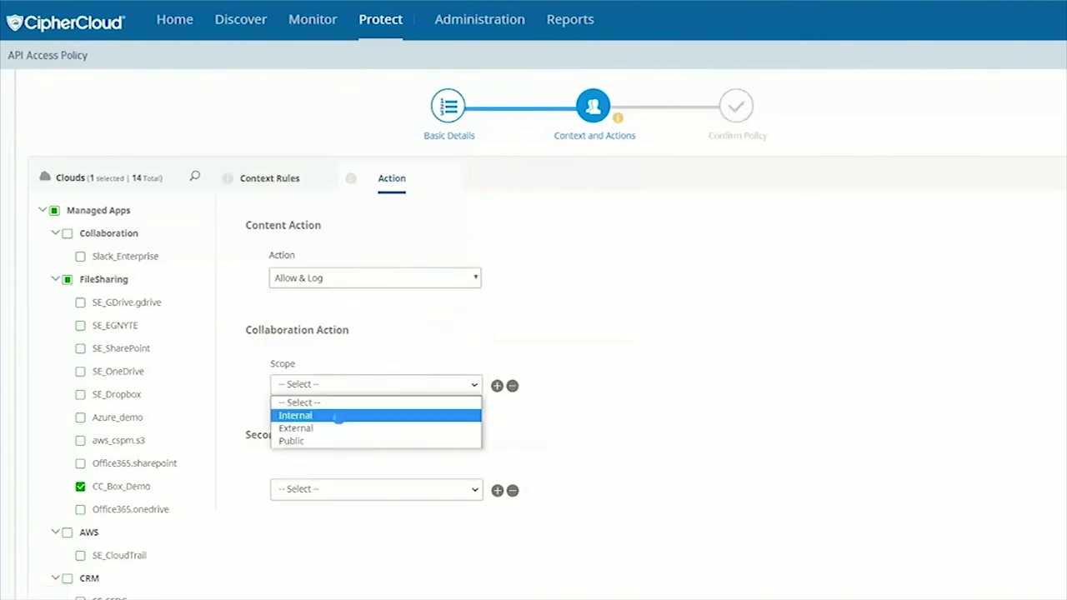
click(338, 417)
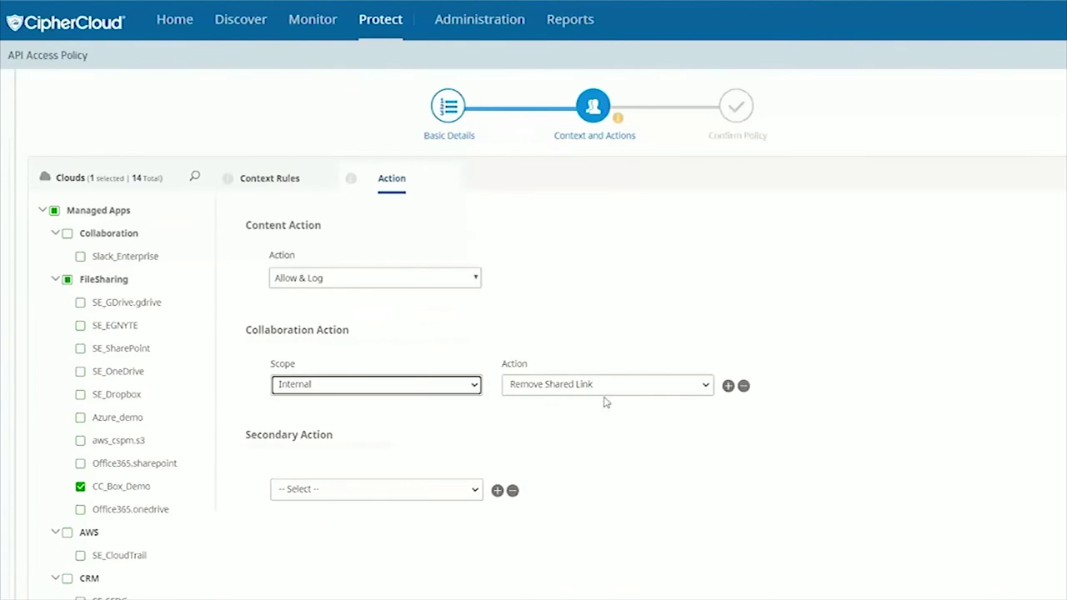
- Add an Administrator Notification email as secondary action, then confirm and save the policy
click(393, 493)
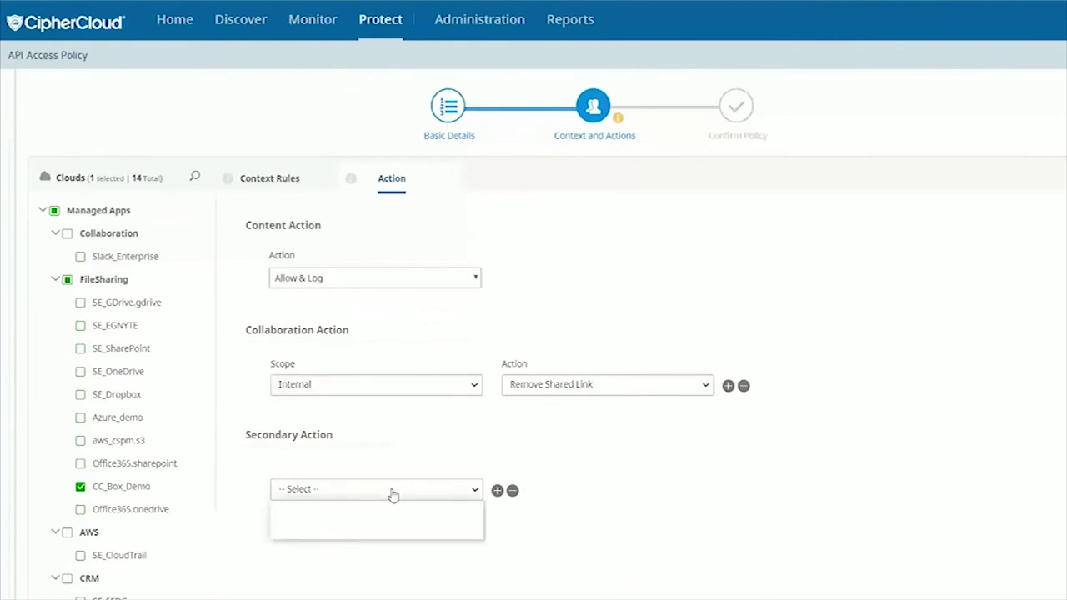
click(363, 519)
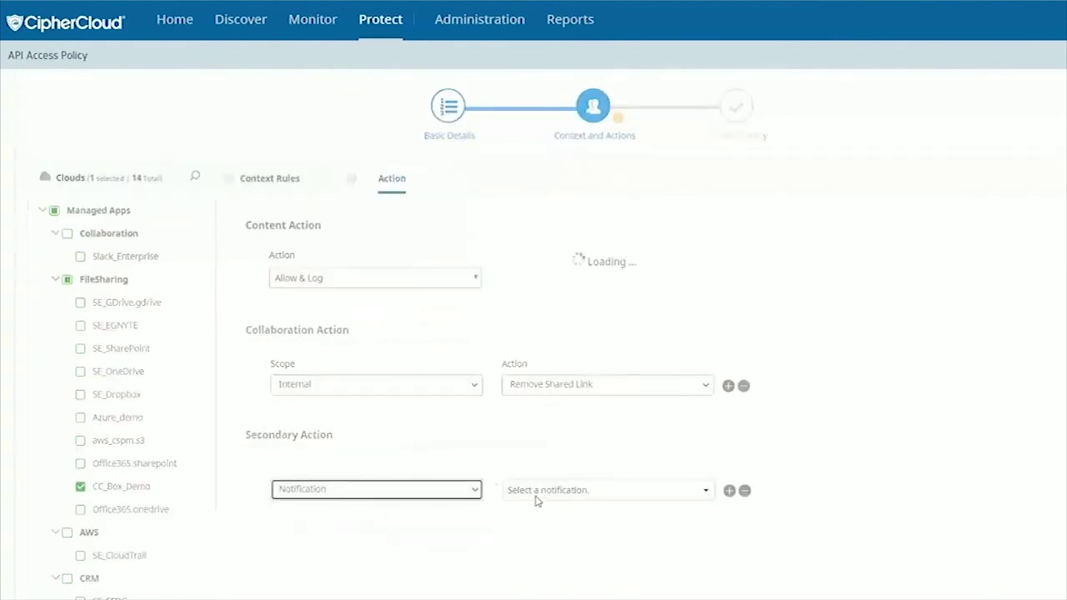
click(588, 490)
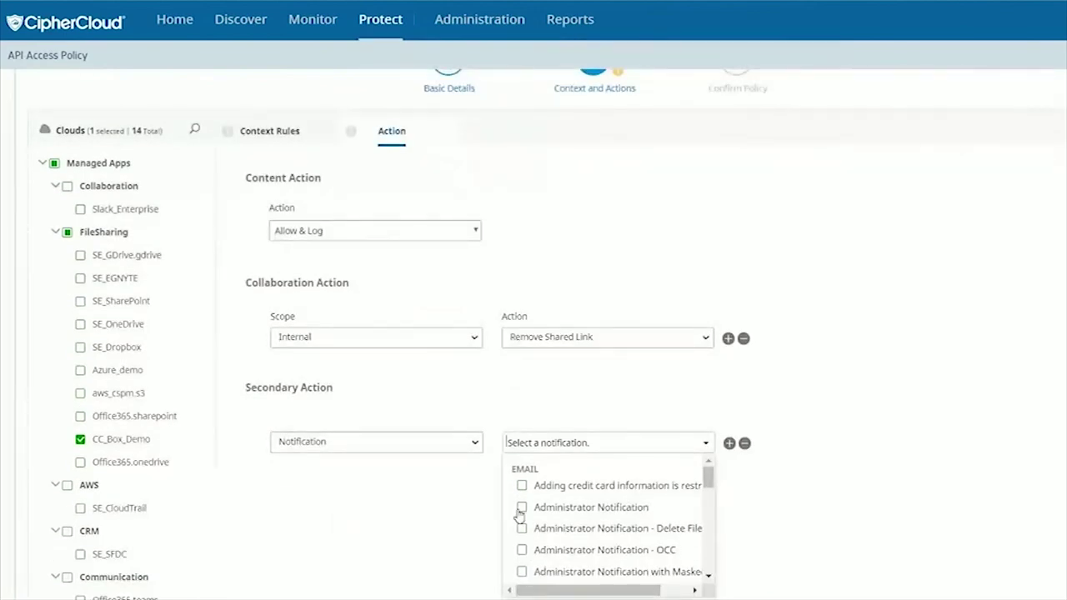
click(521, 506)
click(443, 508)
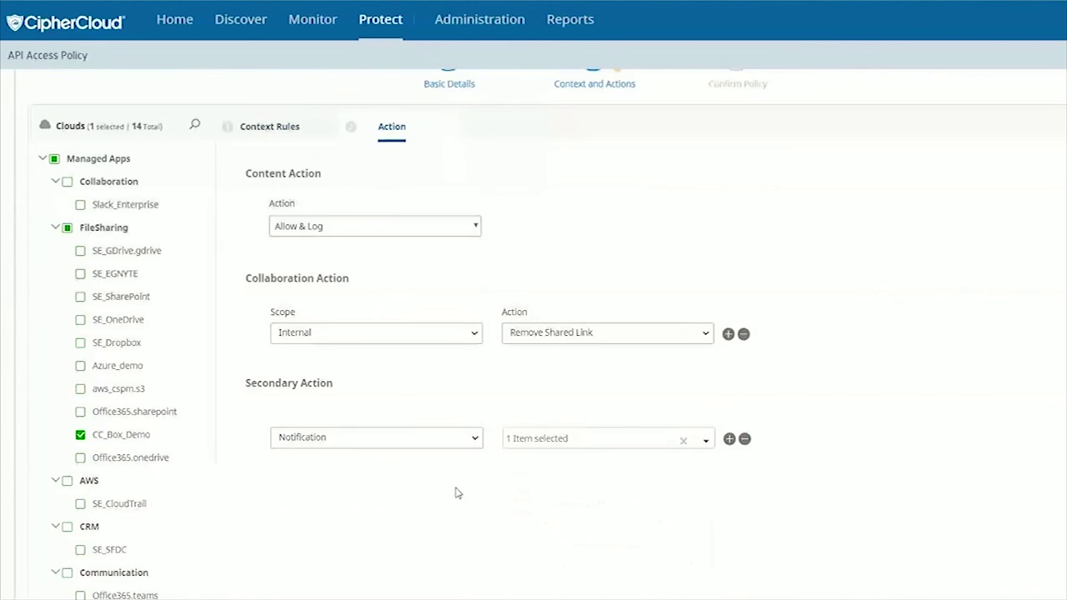
scroll(483, 500, down, 2)
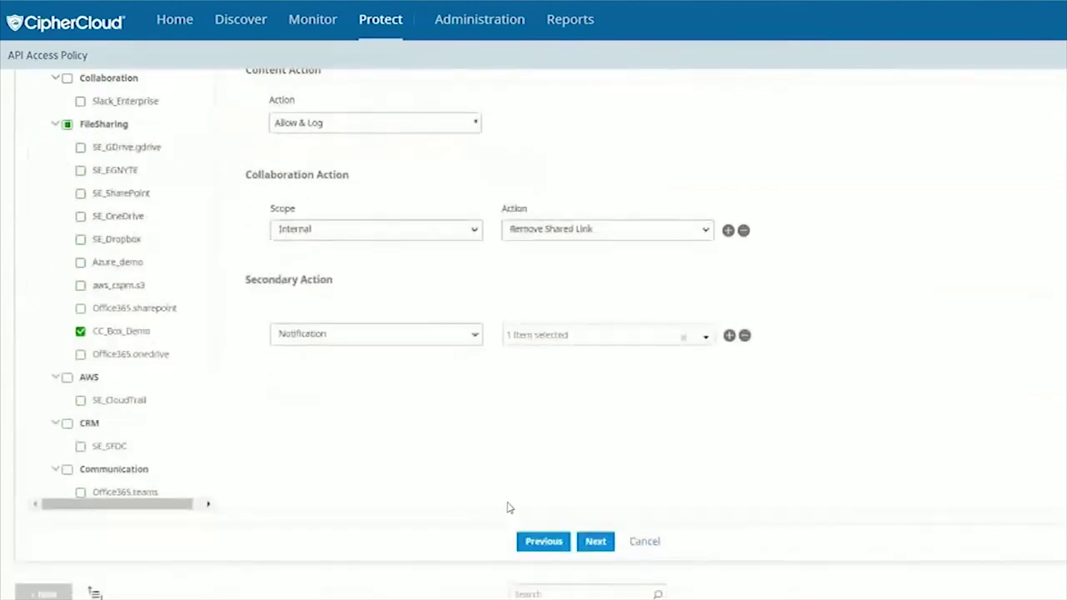
click(595, 540)
click(595, 453)
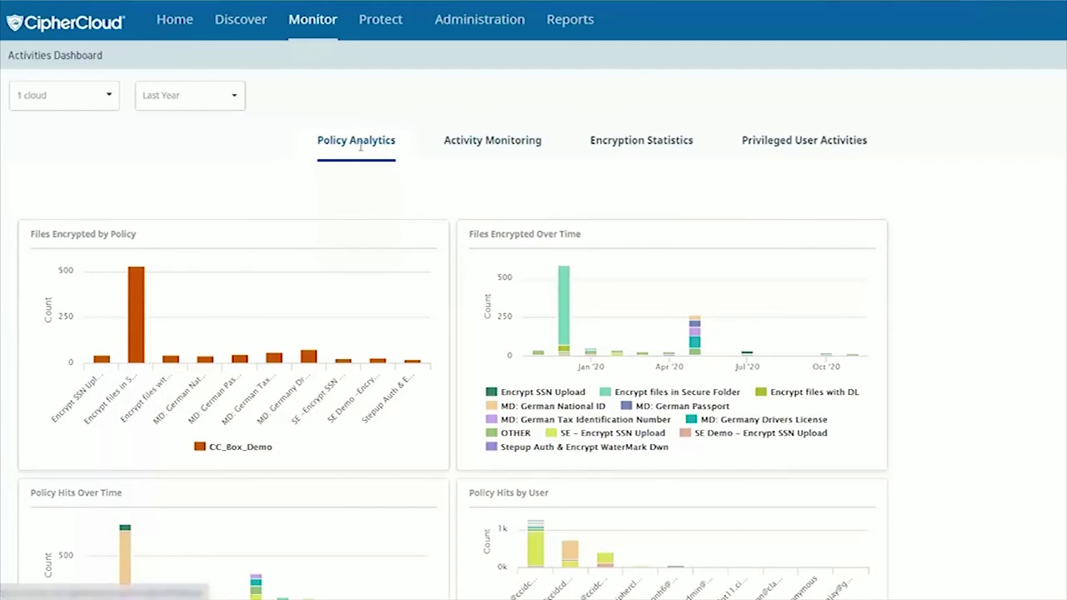
- Scroll through the Policy Analytics charts for CC_Box_Demo
scroll(417, 198, down, 2)
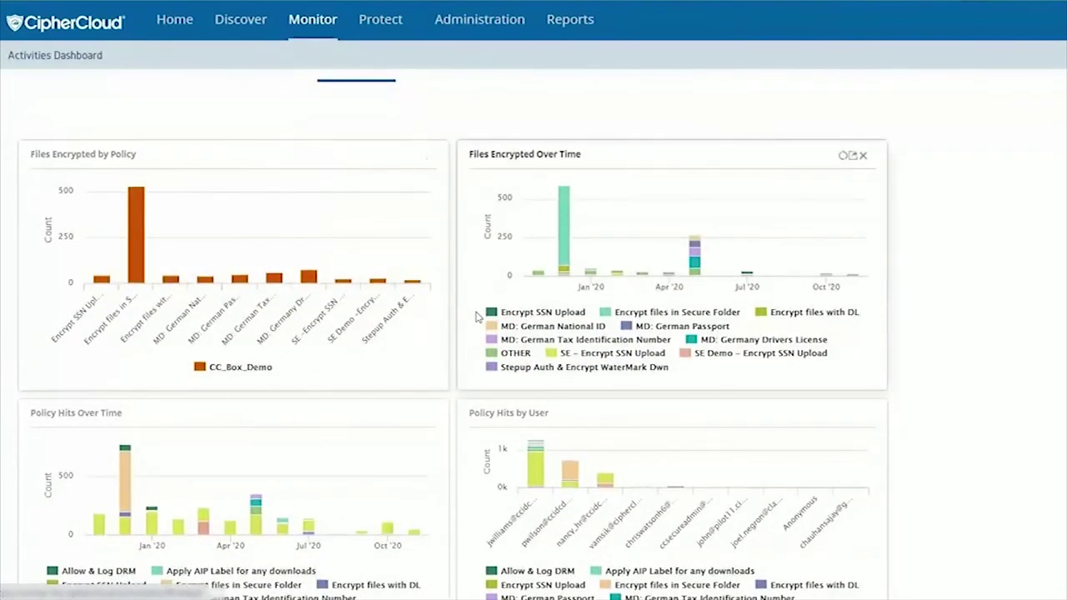
scroll(477, 317, down, 5)
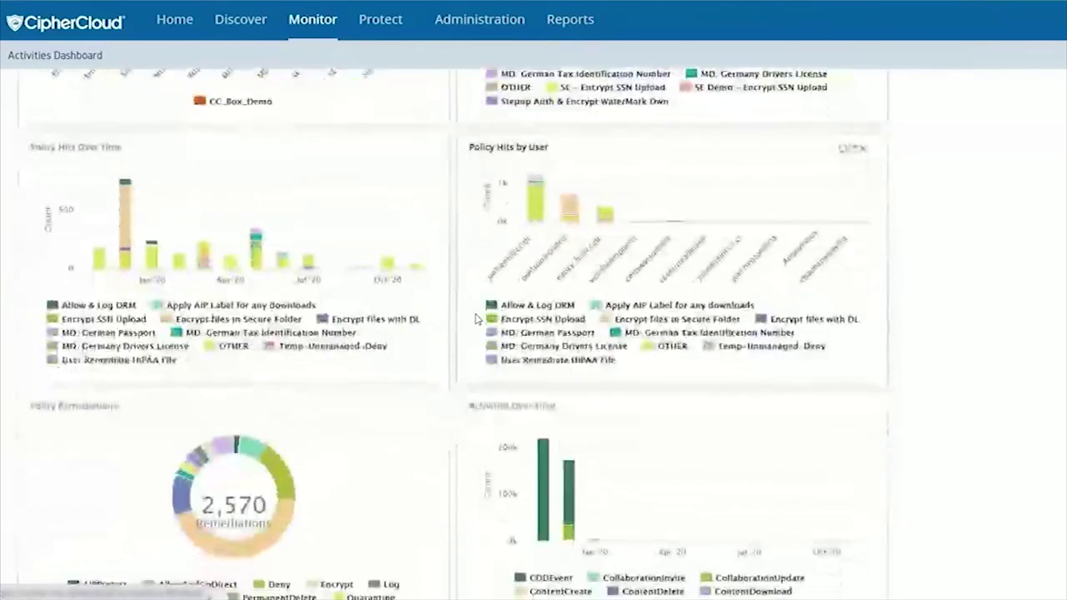
scroll(477, 318, down, 4)
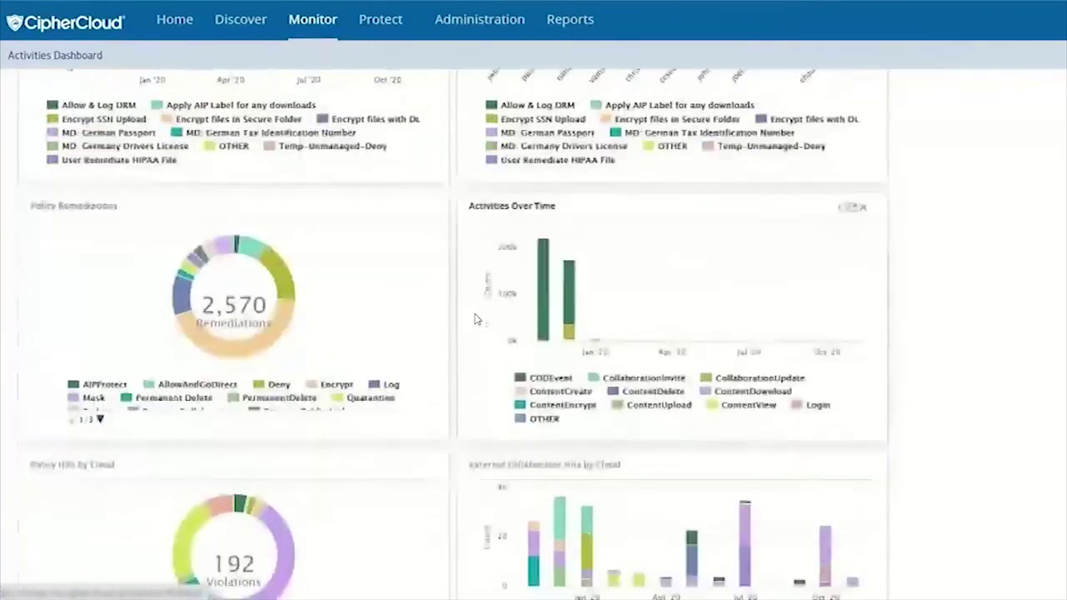
scroll(475, 319, down, 5)
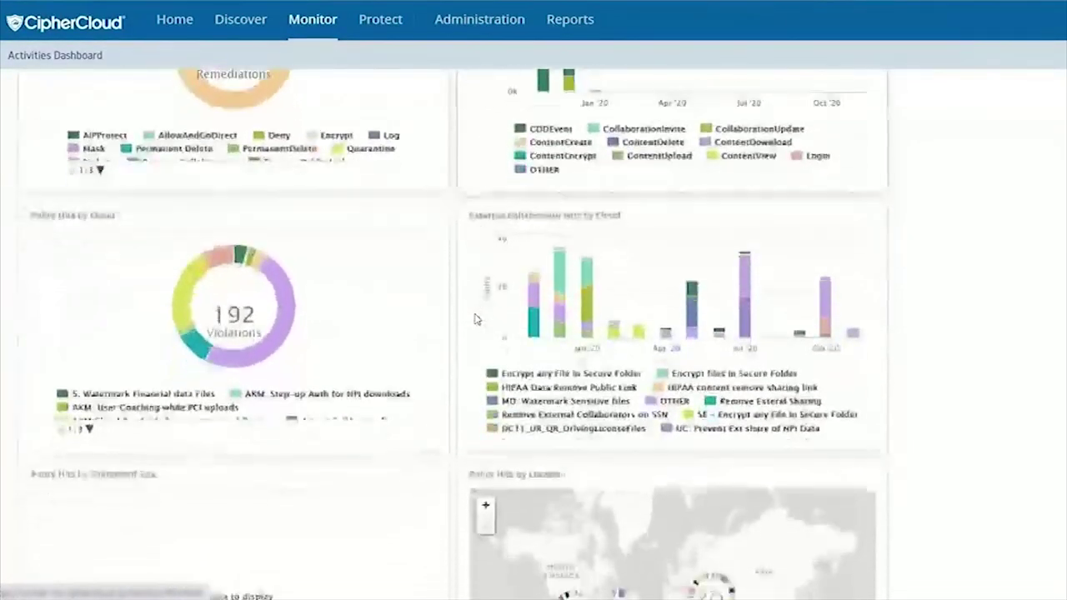
mouse_move(558, 294)
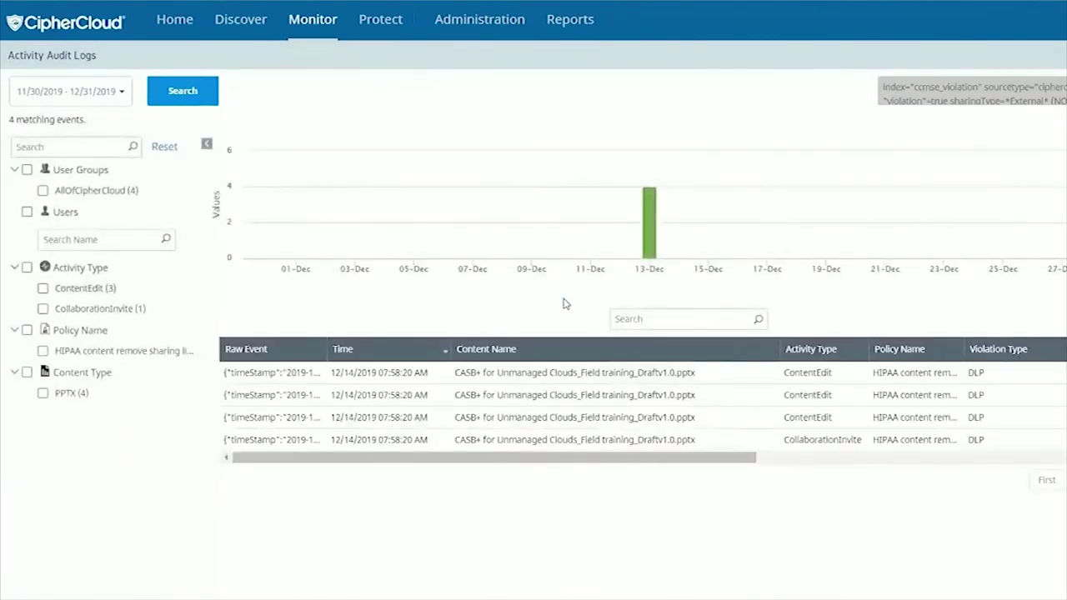
- View the first HIPAA audit event's raw JSON, showing a Remove Public Link action on the training PPTX
mouse_move(287, 378)
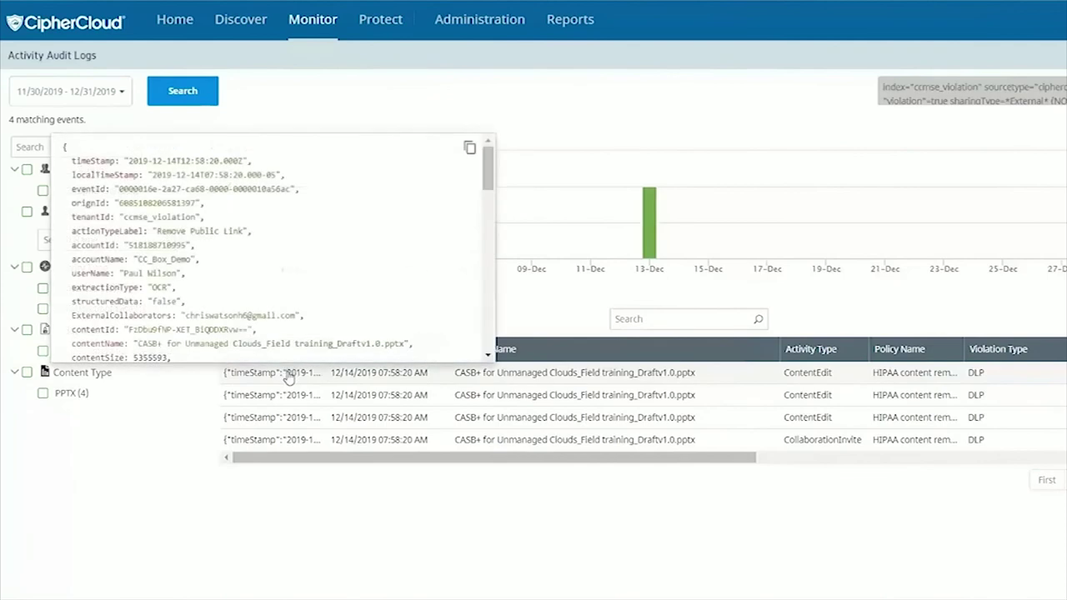